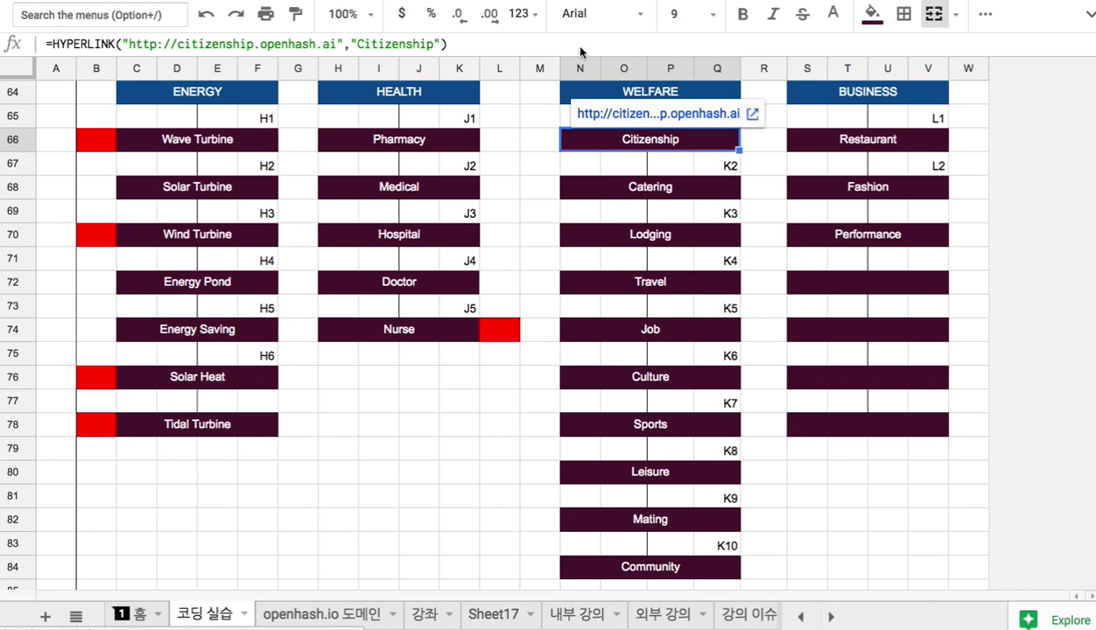
Open the Citizenship site linked in the Welfare column and highlight its title character 民 and the subtitle 君舟民水.
click(643, 114)
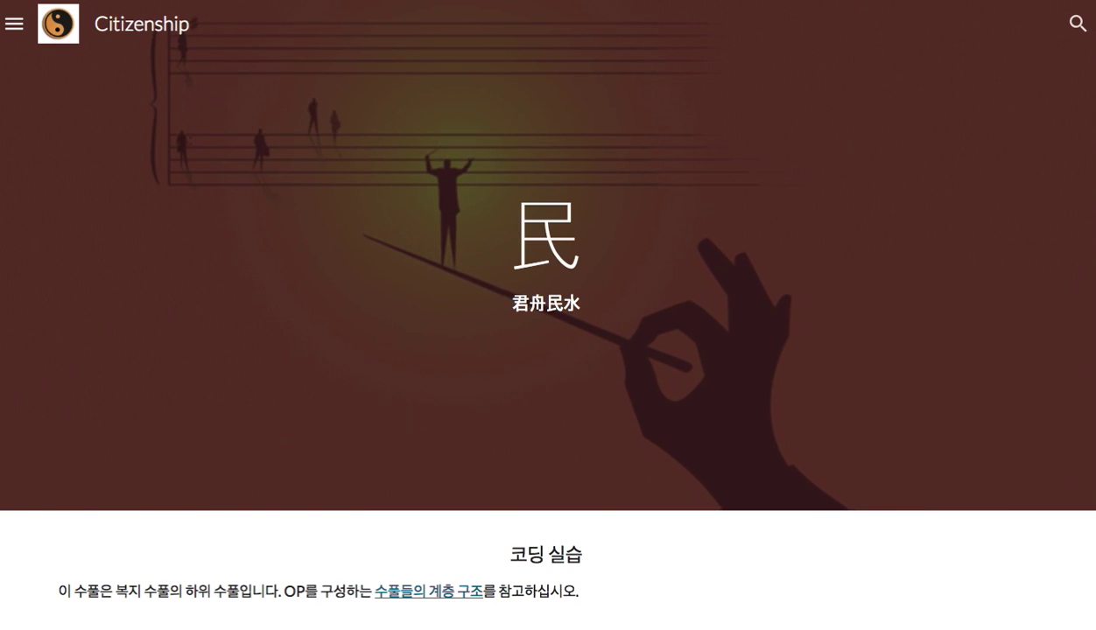
double_click(550, 248)
click(638, 130)
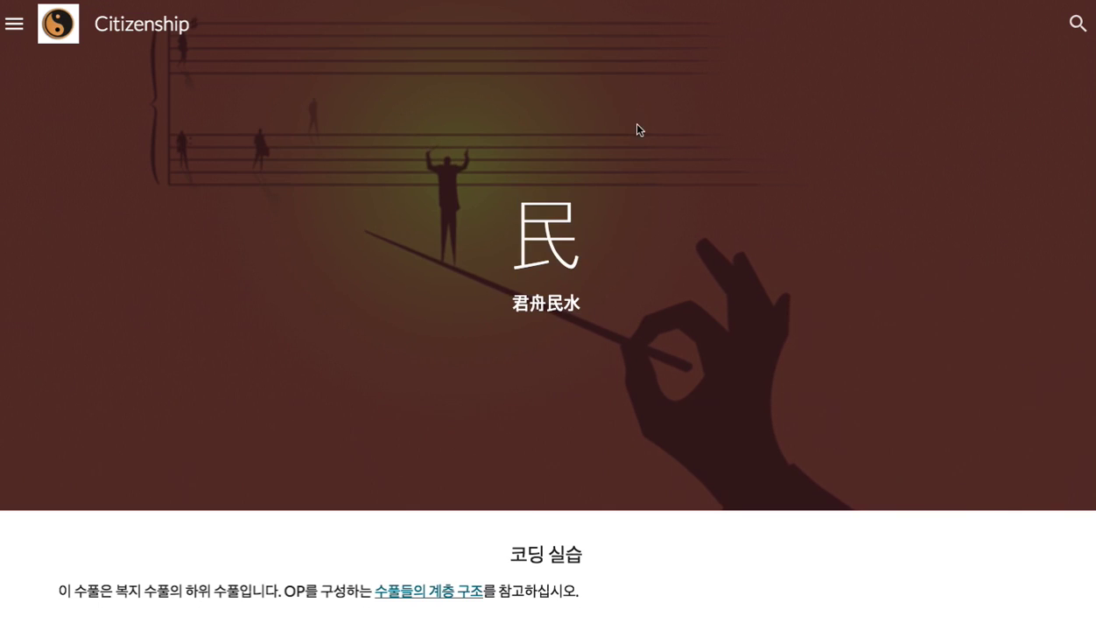
double_click(512, 239)
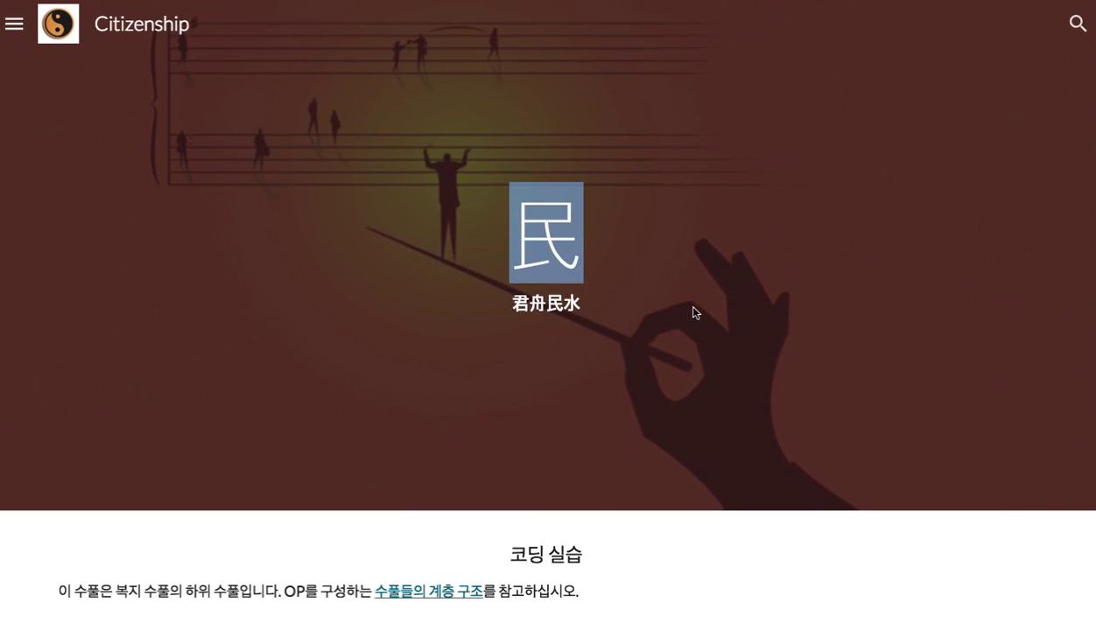
drag(510, 305, 582, 305)
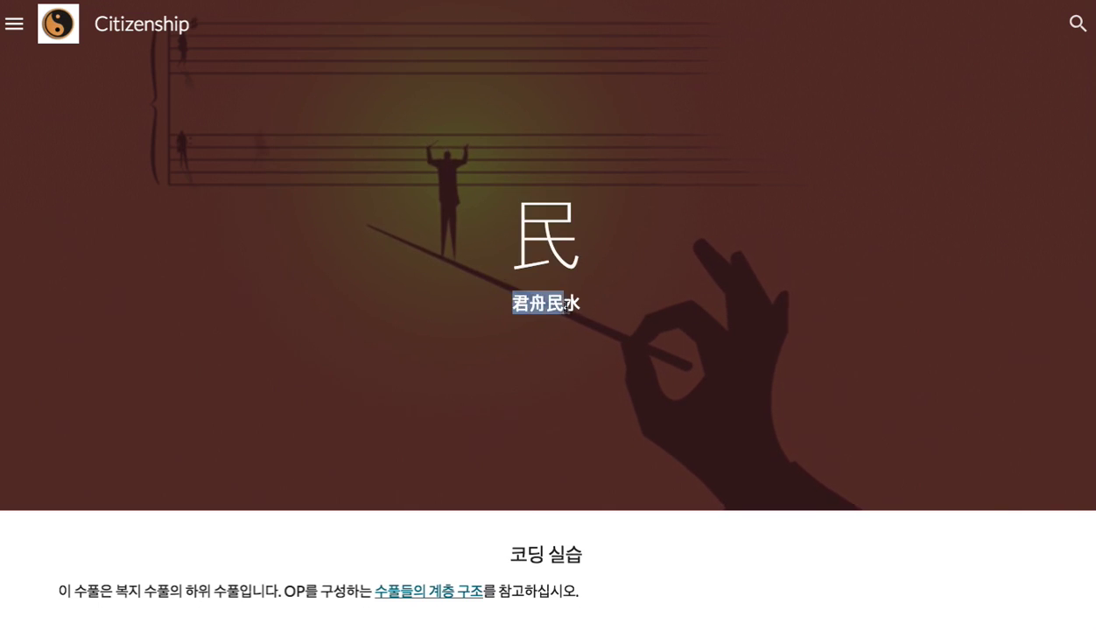
Read through the Citizenship page from the 시민권 section to 차별적 참정권 and check the site's list of pages.
scroll(604, 314, down, 1)
scroll(610, 314, down, 5)
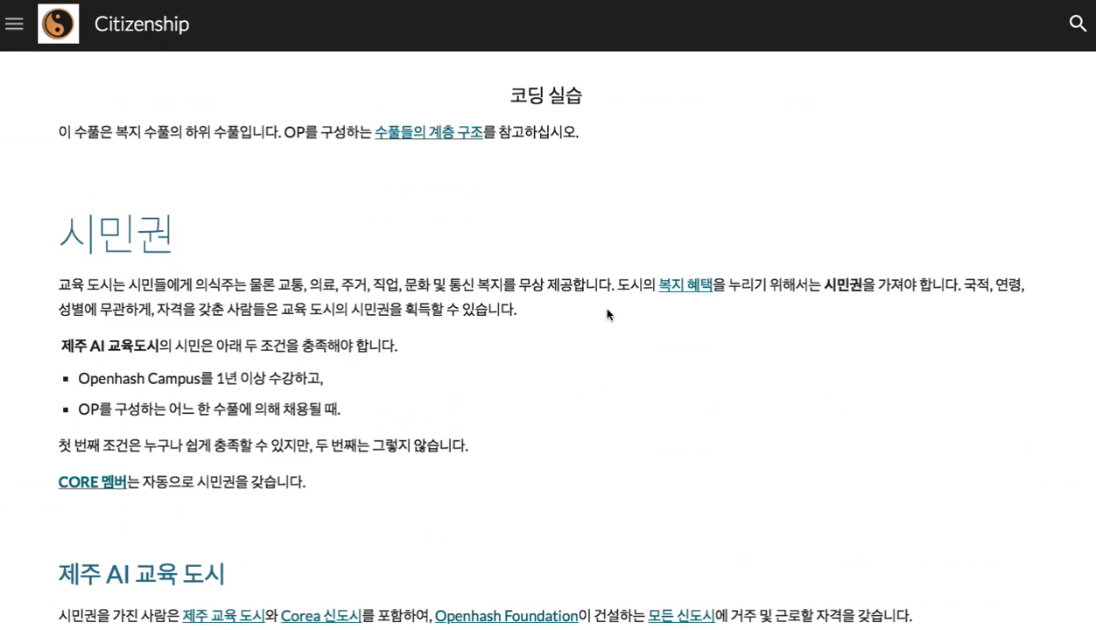
scroll(609, 313, down, 5)
scroll(610, 313, down, 1)
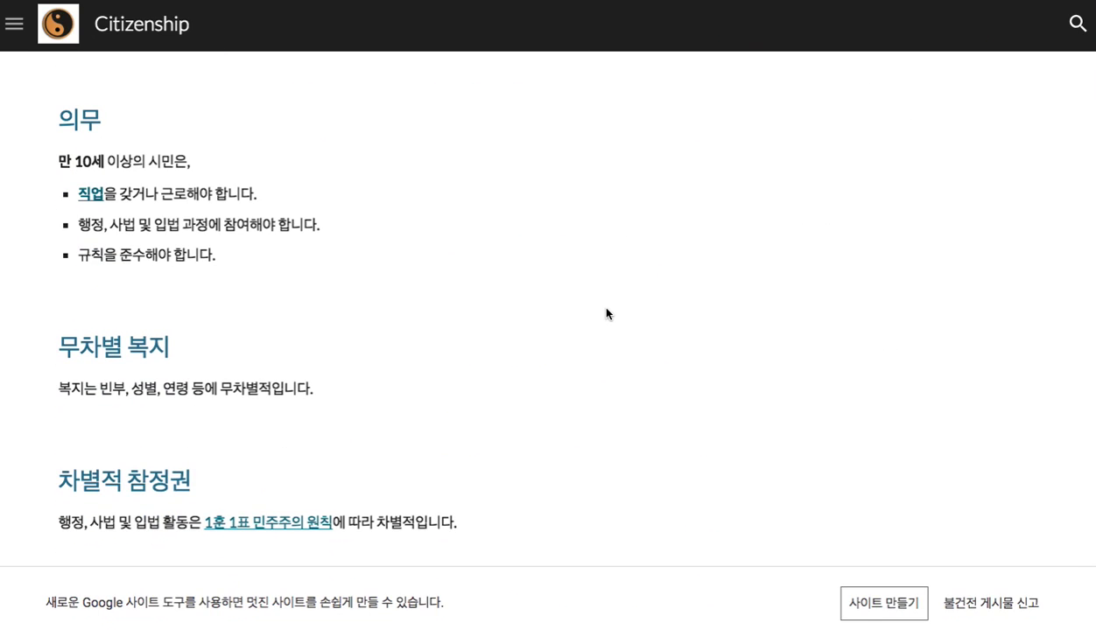
scroll(607, 311, up, 10)
click(14, 28)
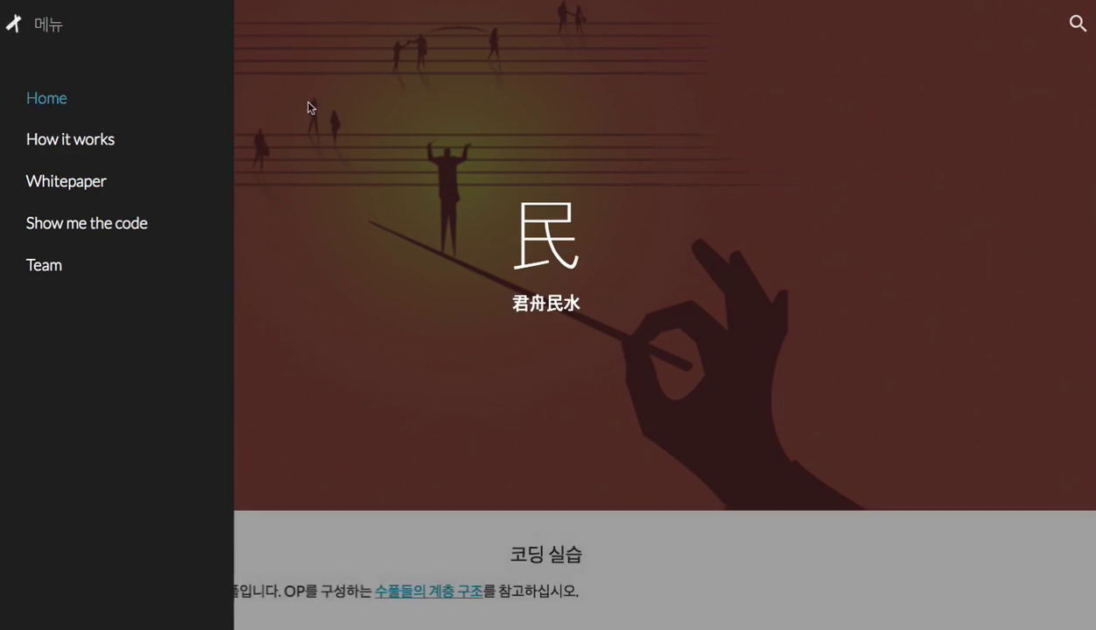
click(307, 107)
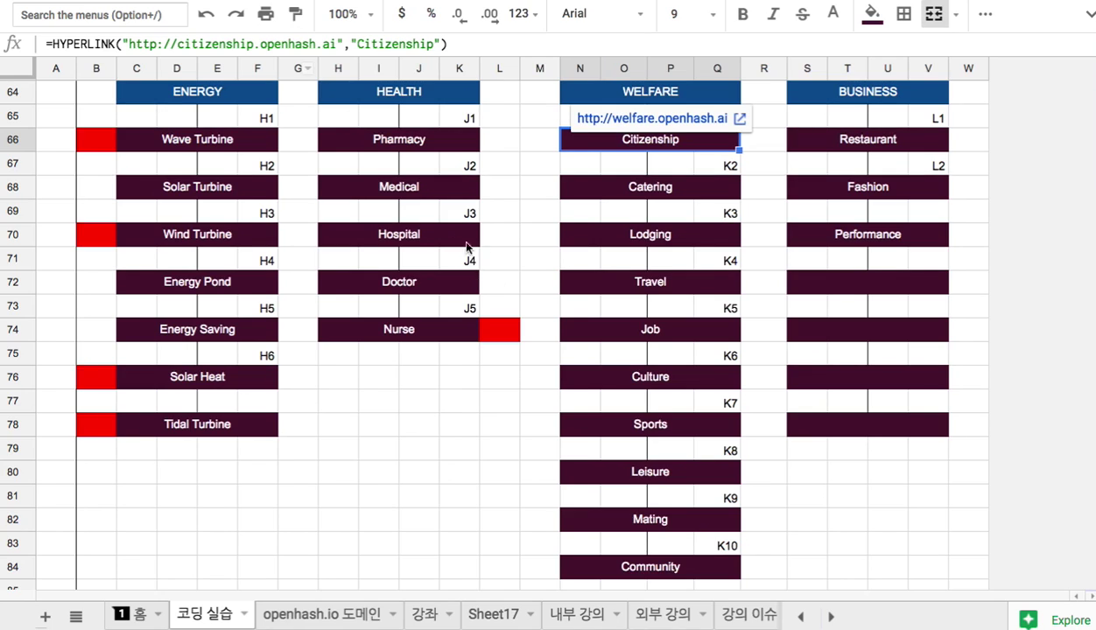
Clear the Welfare heading and all the notes below it on Sheet17.
click(499, 614)
drag(374, 182, 416, 399)
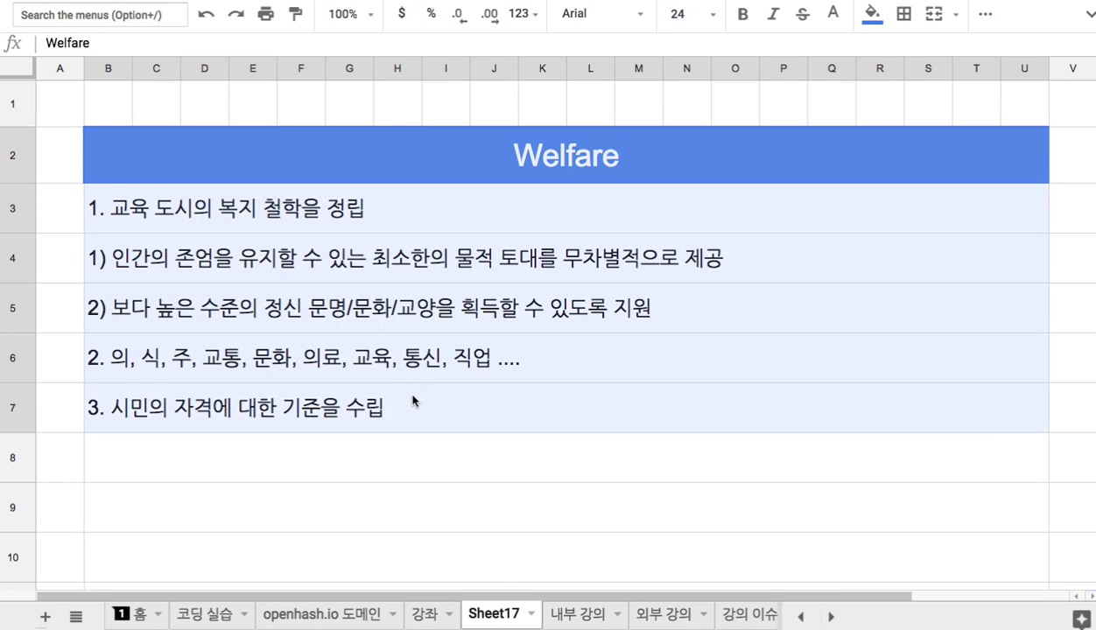
key(Delete)
Enter Citizenship as the heading in the blue row 2 banner.
click(446, 183)
text(C)
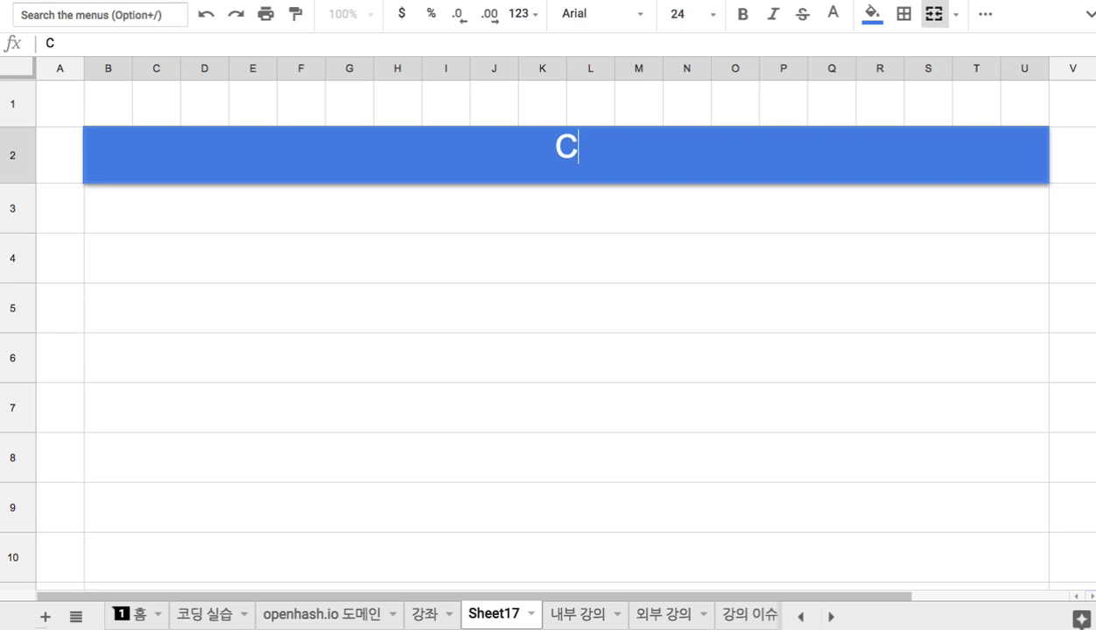
text(itiz)
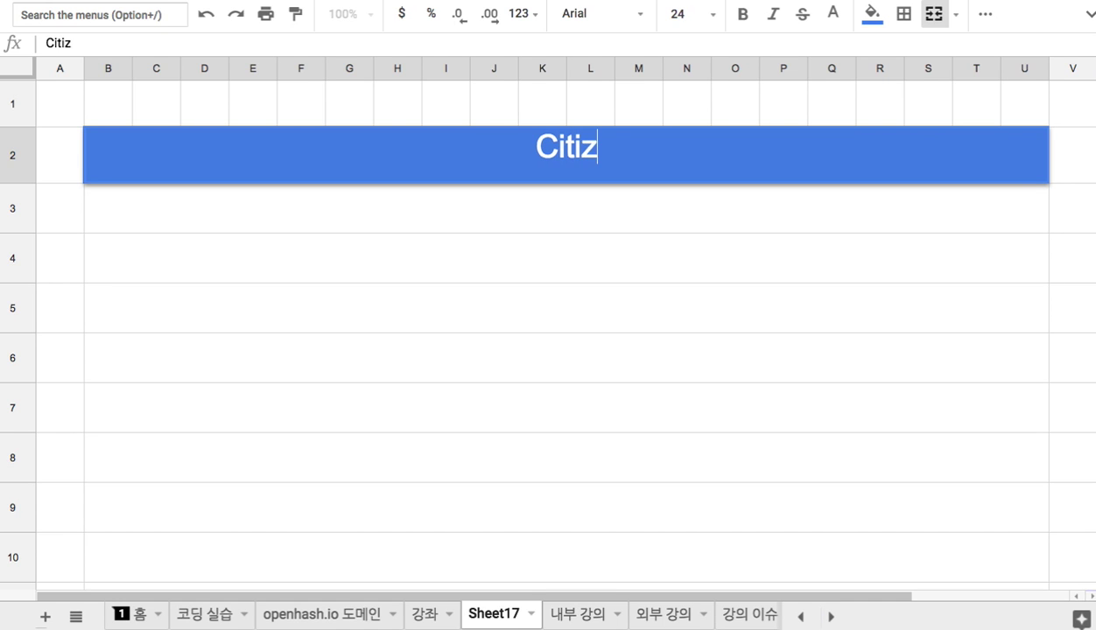
text(enship)
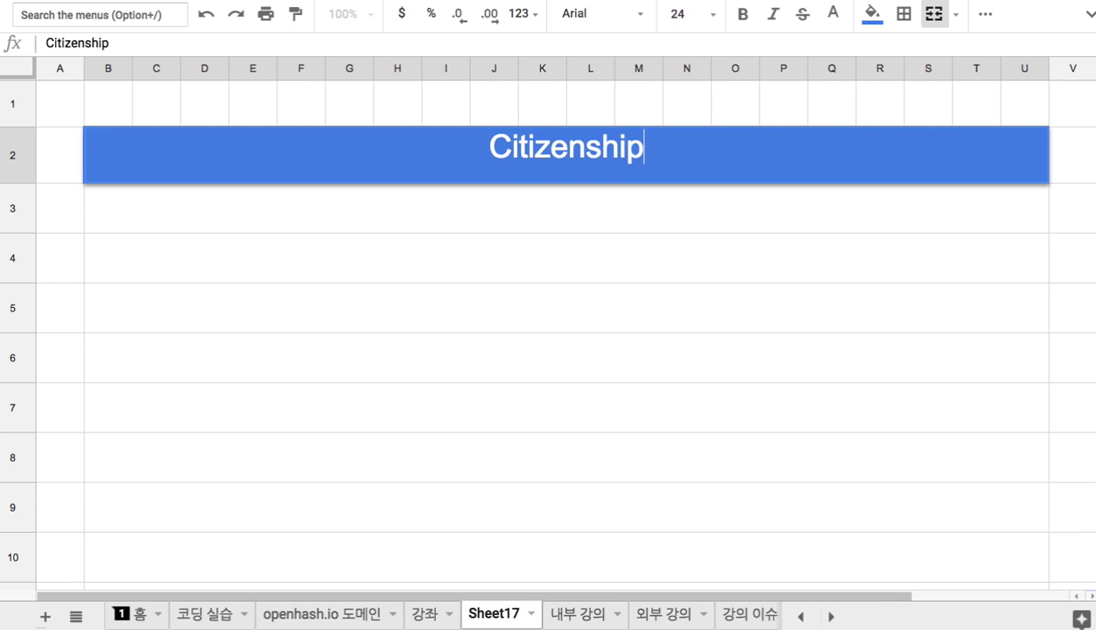
key(Return)
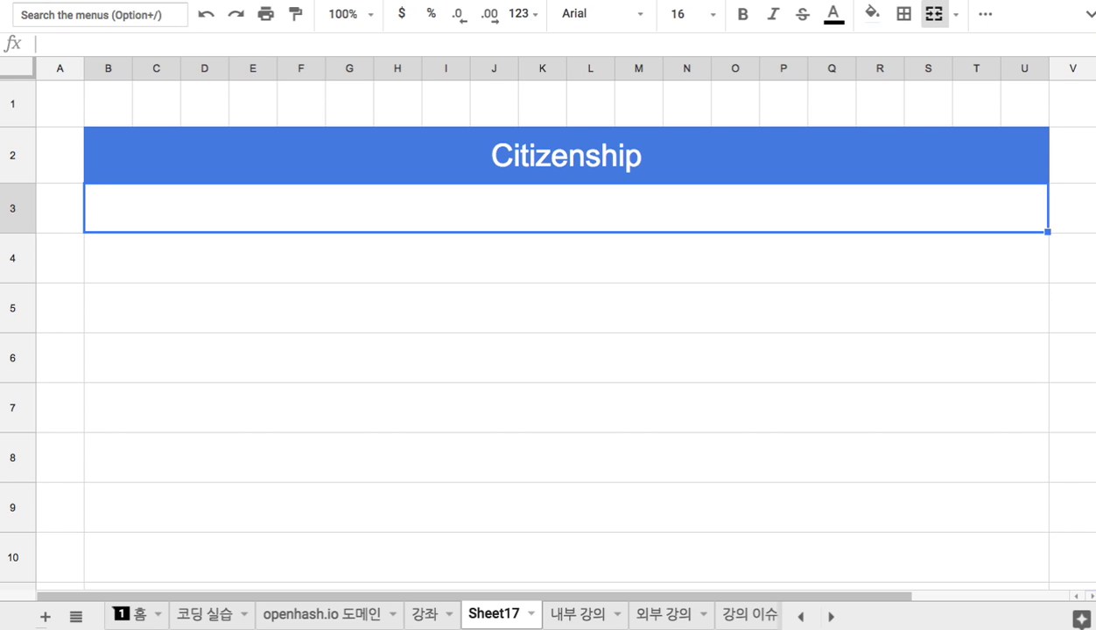
Enter the first note "1. 교육 도시의 시민권은 두 종류" in row 3.
text(1. ry)
key(BackSpace)
key(BackSpace)
text(교육 도시의 시민권)
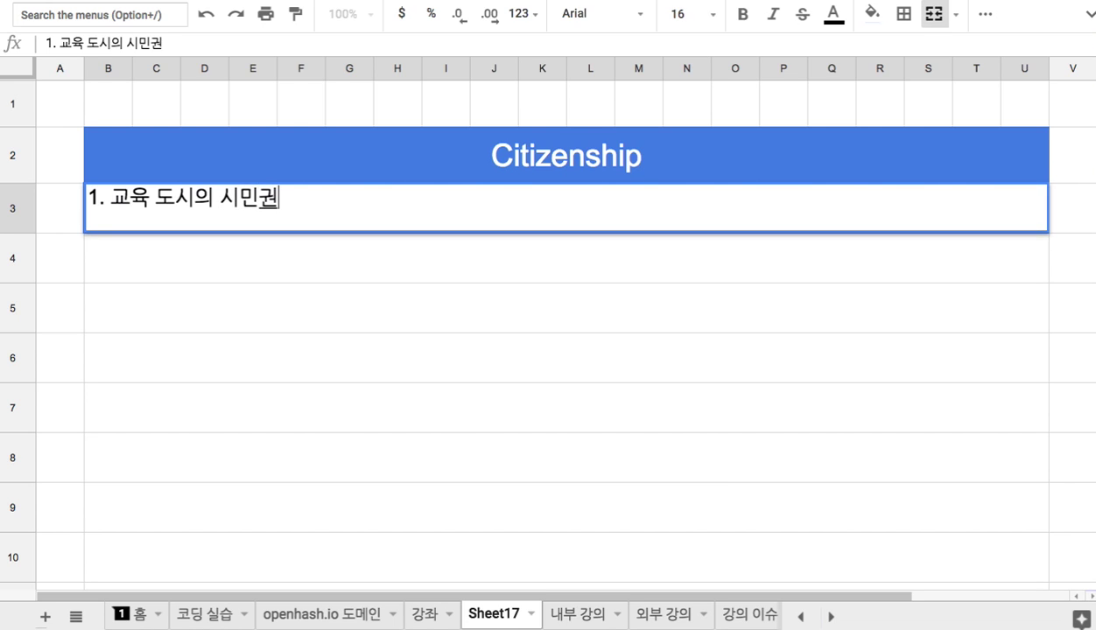
text(은 두 종류)
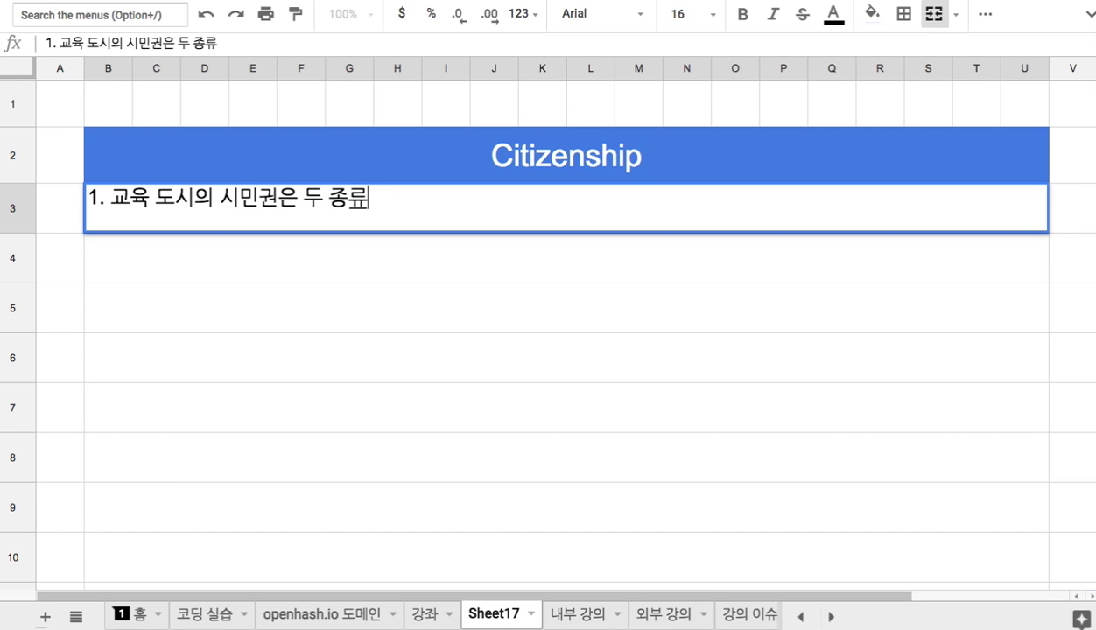
key(Return)
Add the sub-items "1) 학생" in row 4 and "2) 시민" in row 5.
text(1) 학새)
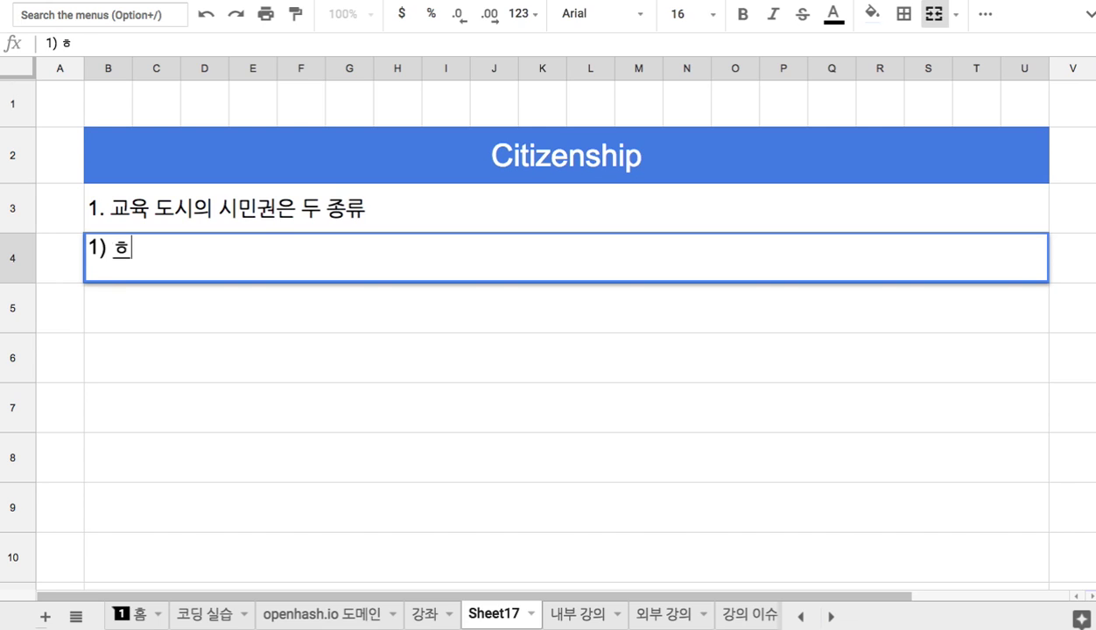
text(ㅇ)
key(Return)
text(2))
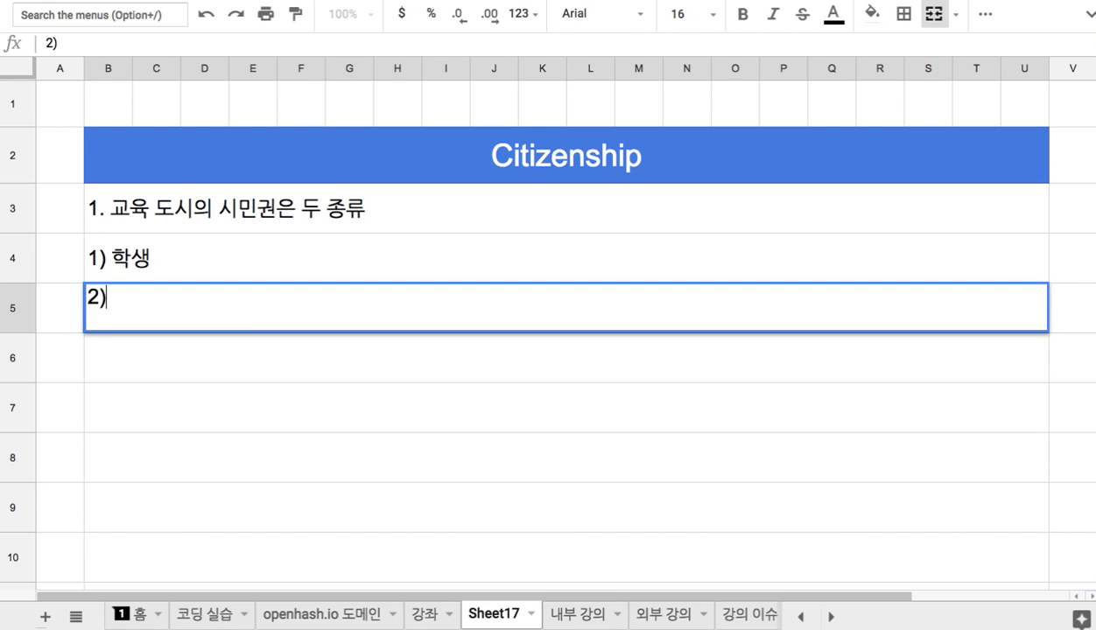
text( 시ㅁㅣㄴ)
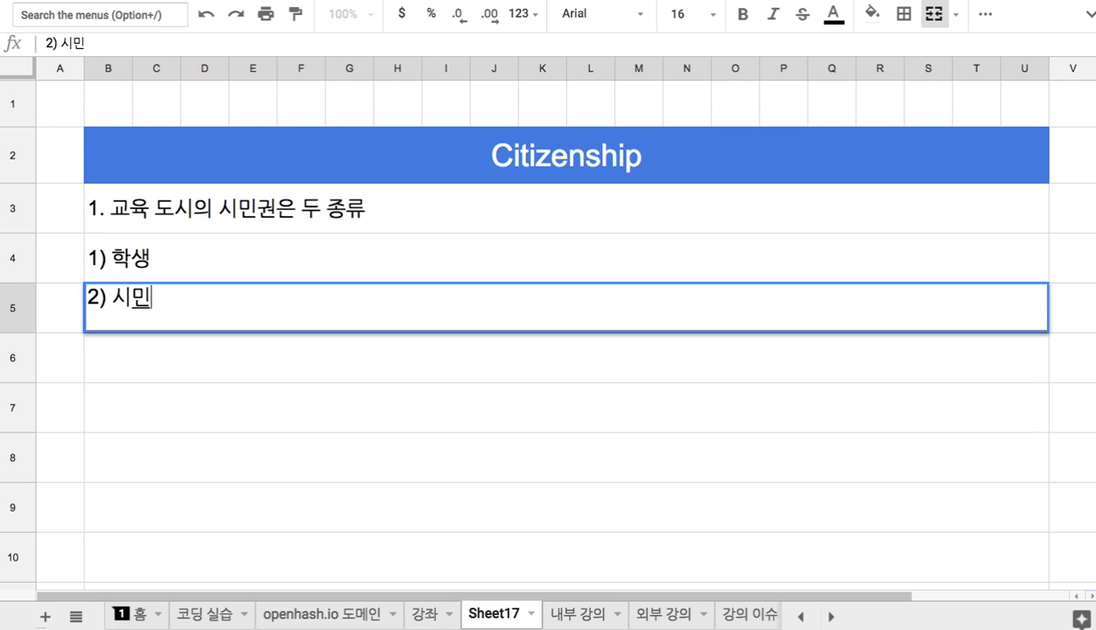
Extend the row 4 item to read "1) 학생 - Openhash Campus에 수강한 학습자들 중에서 선발".
click(293, 261)
key(Return)
text(- Open)
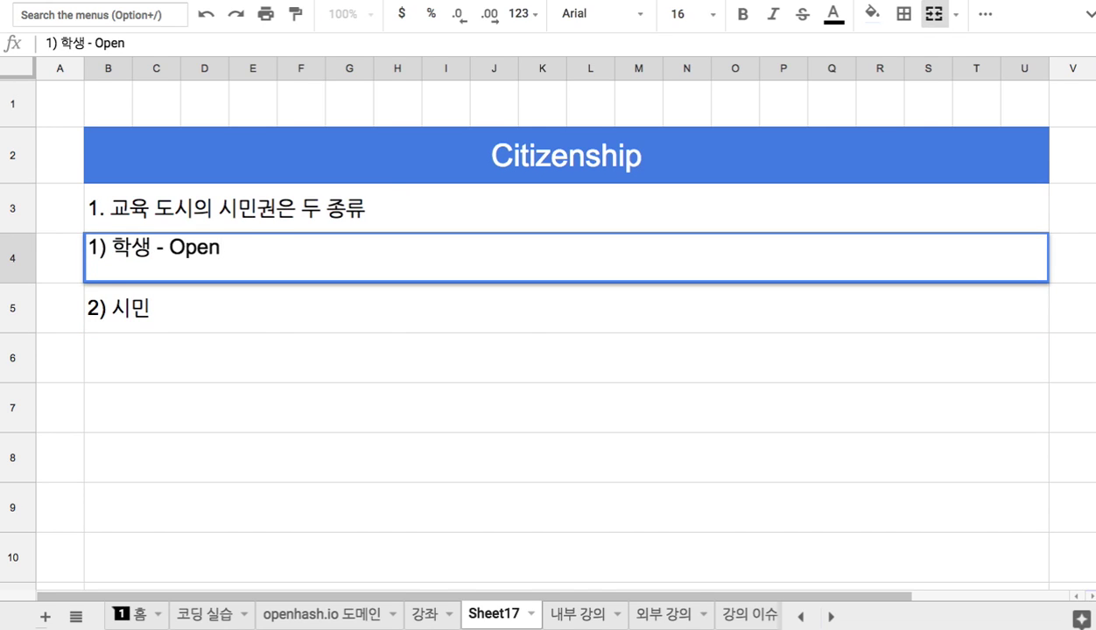
text(hash Campus에 수강한 학습)
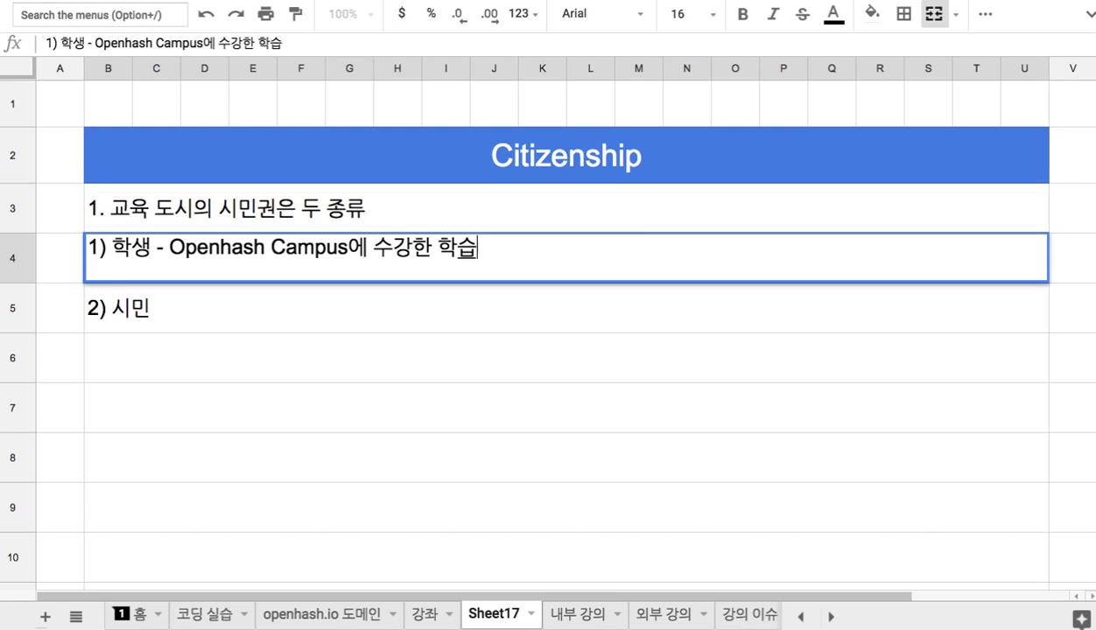
text(자들 ㅈ중에서 )
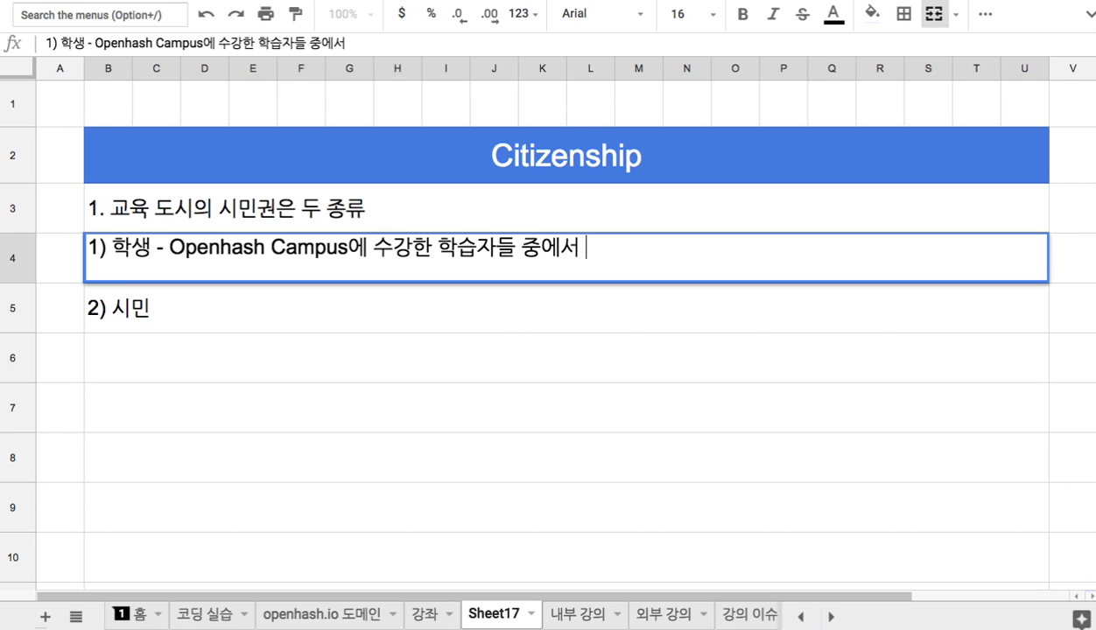
text(서선발)
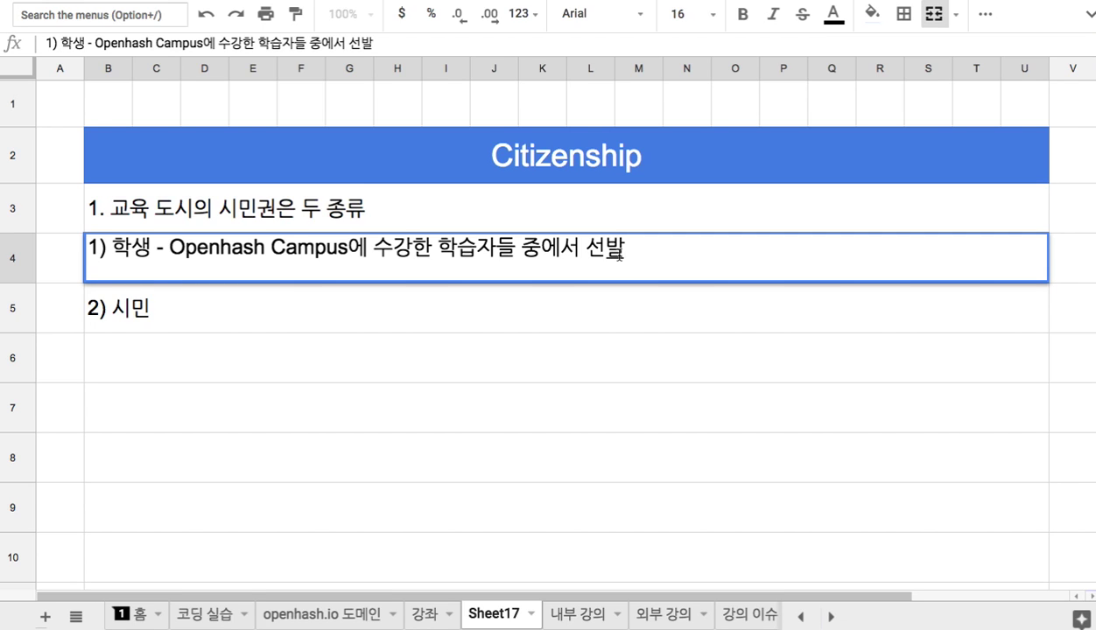
Extend the row 5 item to read "2) 시민 - 제주 AI 교육도시의 수풀 컨소시엄에 참여하는 노동자".
double_click(466, 307)
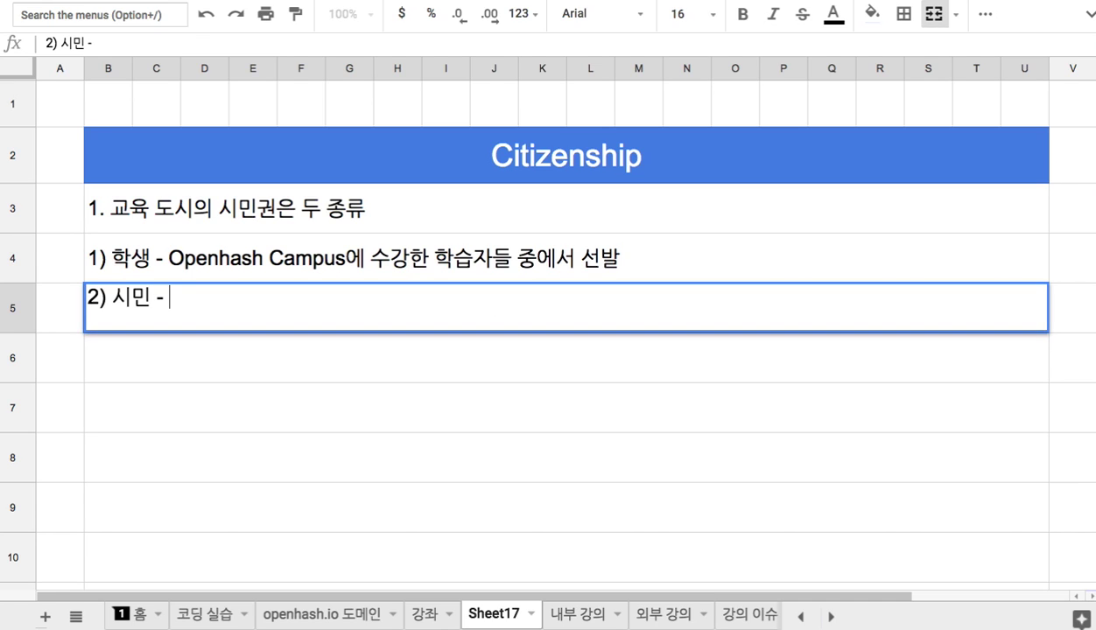
text(- 제주 AI 교육도시의 )
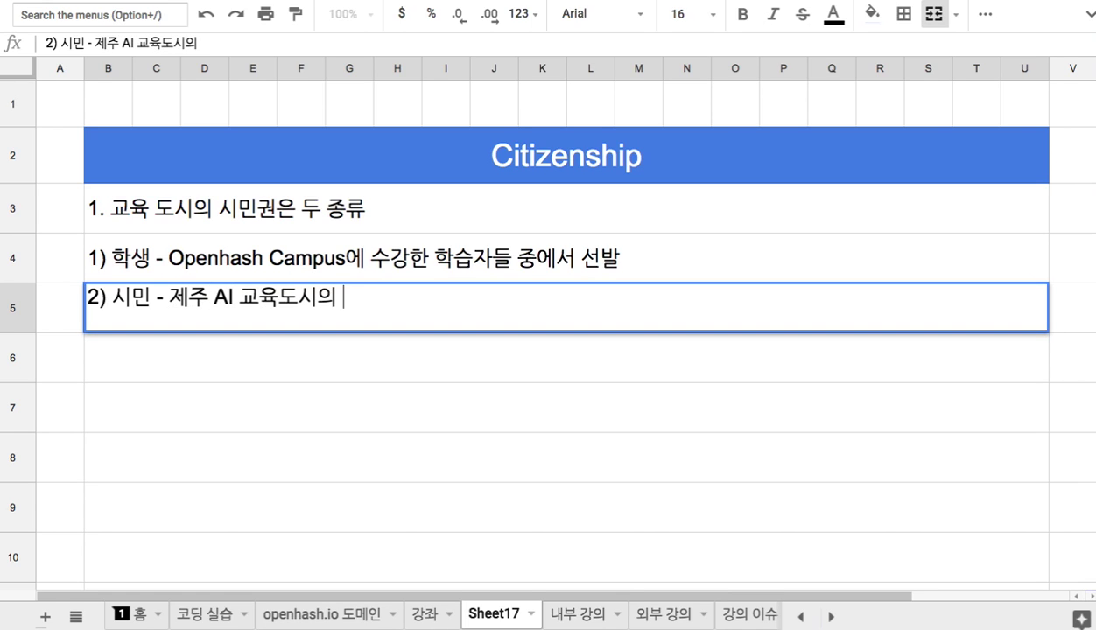
text(수풀)
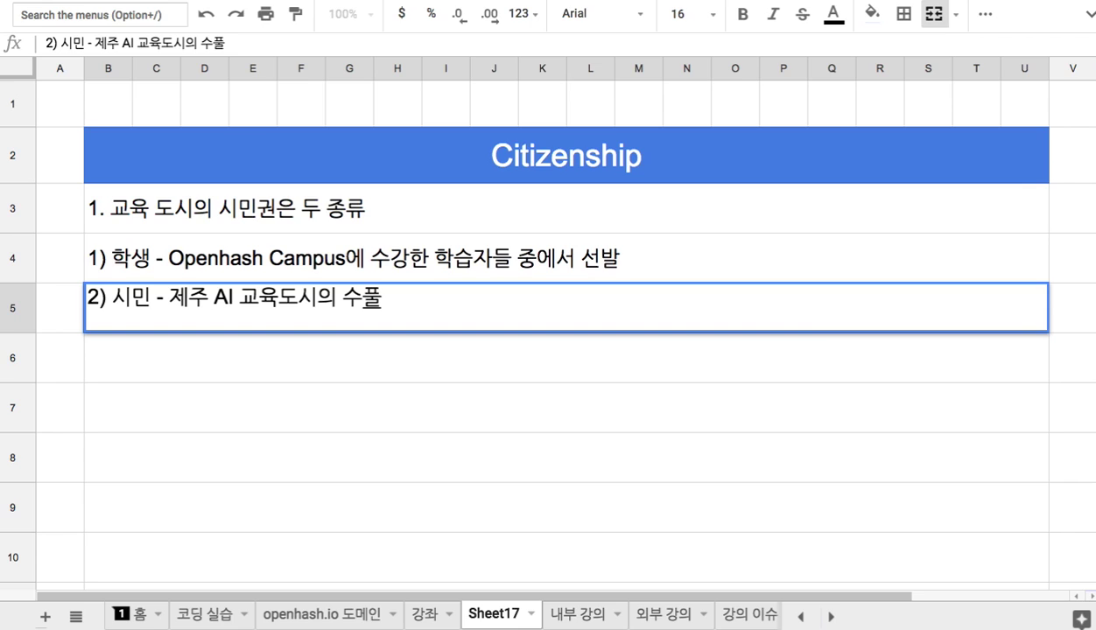
text( 컨소시엄에)
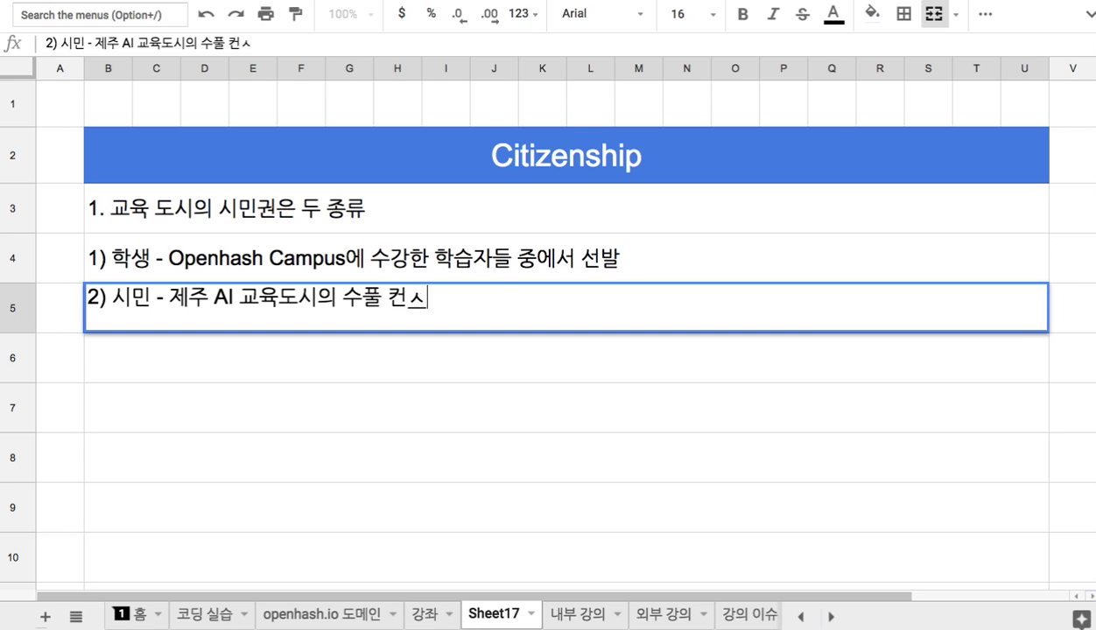
text( 참여하는 )
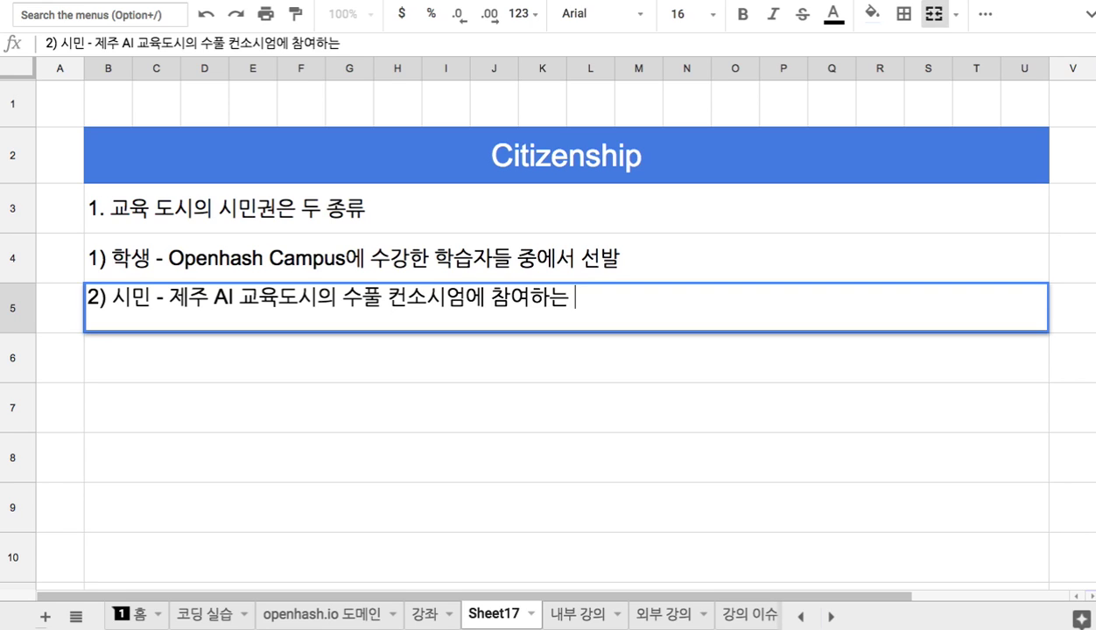
text(노동자)
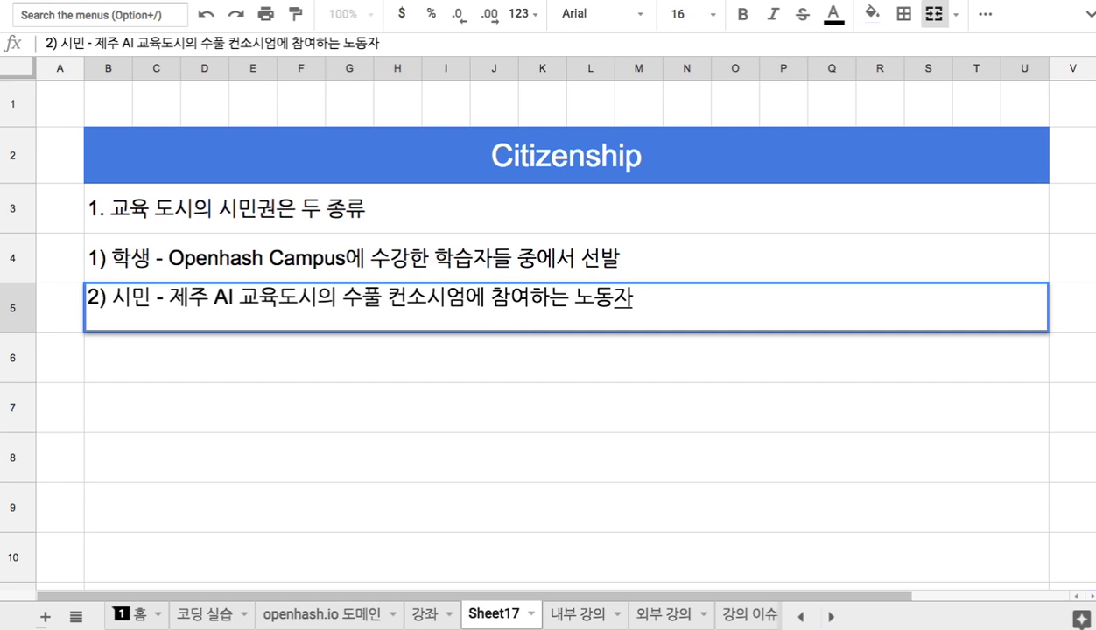
Review the CORE, EDUCATION and ECONOMY branches of the hierarchy on the 코딩 실습 sheet.
click(214, 613)
scroll(289, 475, up, 15)
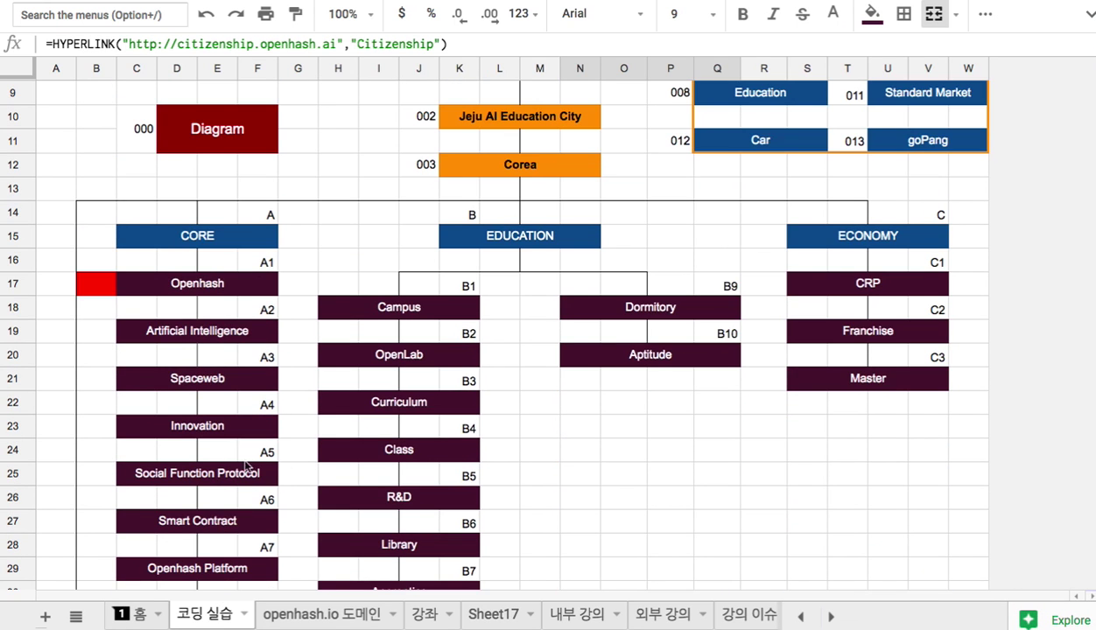
scroll(502, 444, up, 2)
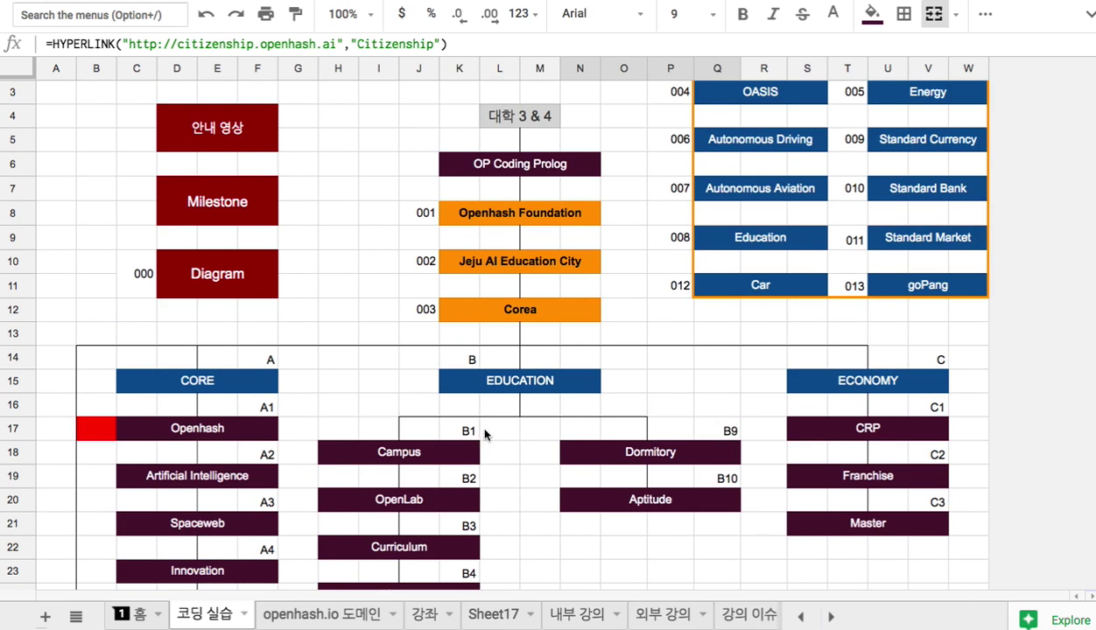
click(256, 384)
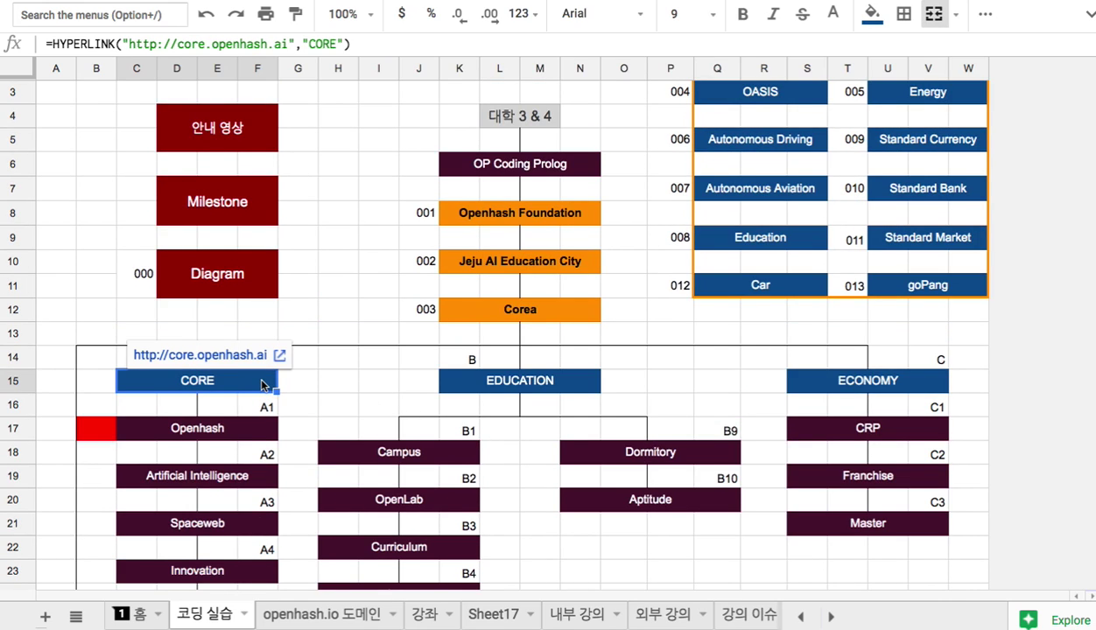
scroll(261, 385, down, 4)
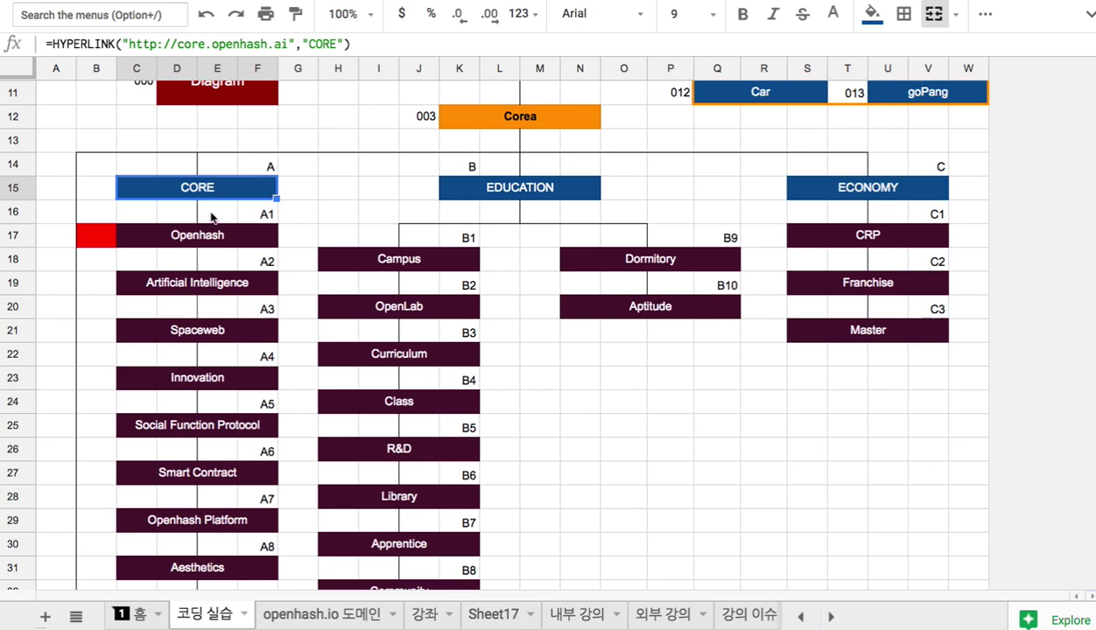
click(519, 188)
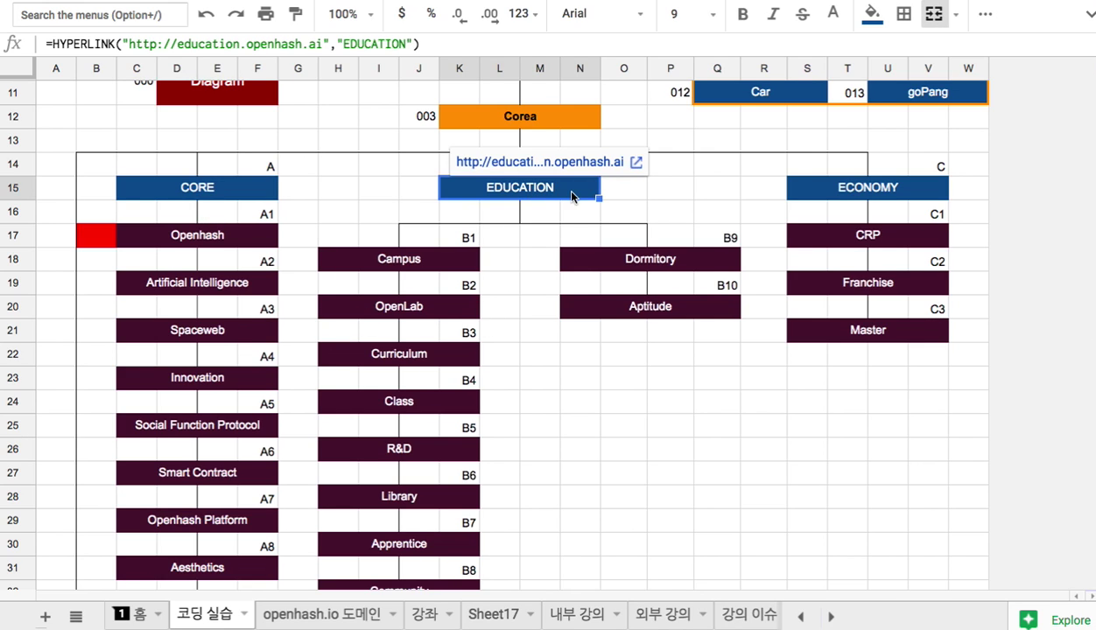
click(820, 198)
Review the MONETARY, MARKET and TRAFFIC branches and the lower branches of the hierarchy on the 코딩 실습 sheet.
scroll(778, 207, down, 10)
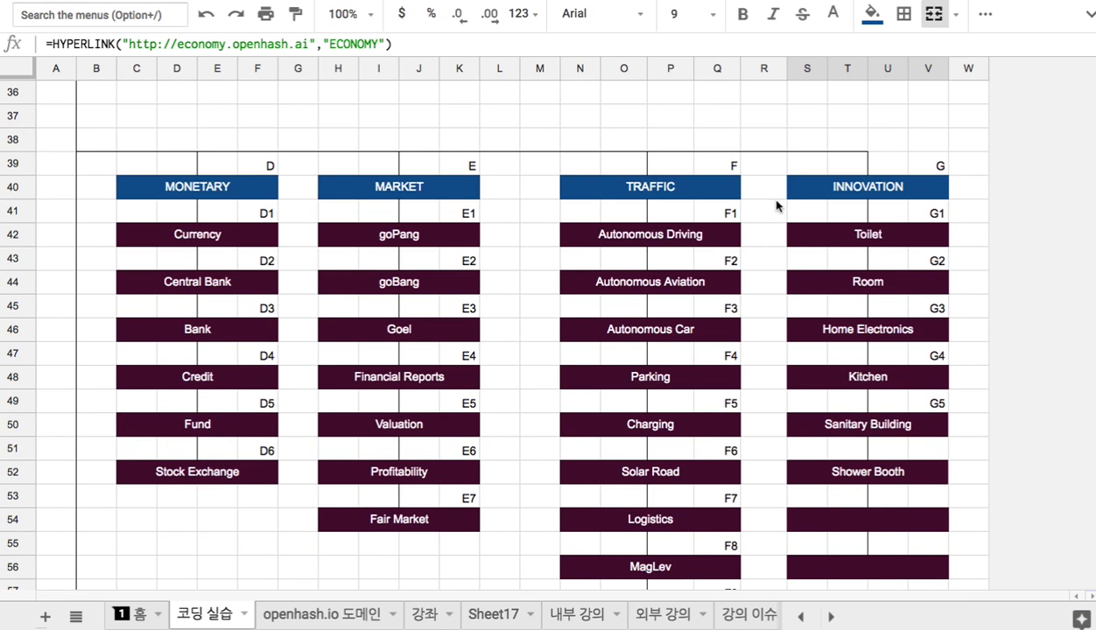
click(175, 187)
click(464, 187)
click(569, 187)
scroll(514, 199, down, 8)
scroll(513, 199, down, 5)
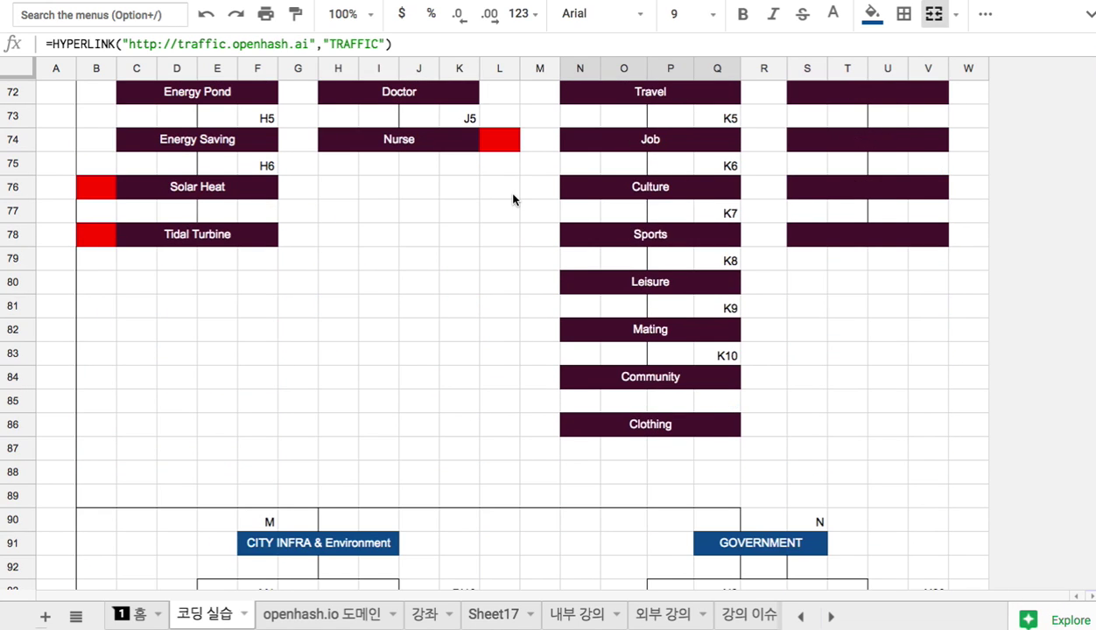
scroll(513, 200, down, 17)
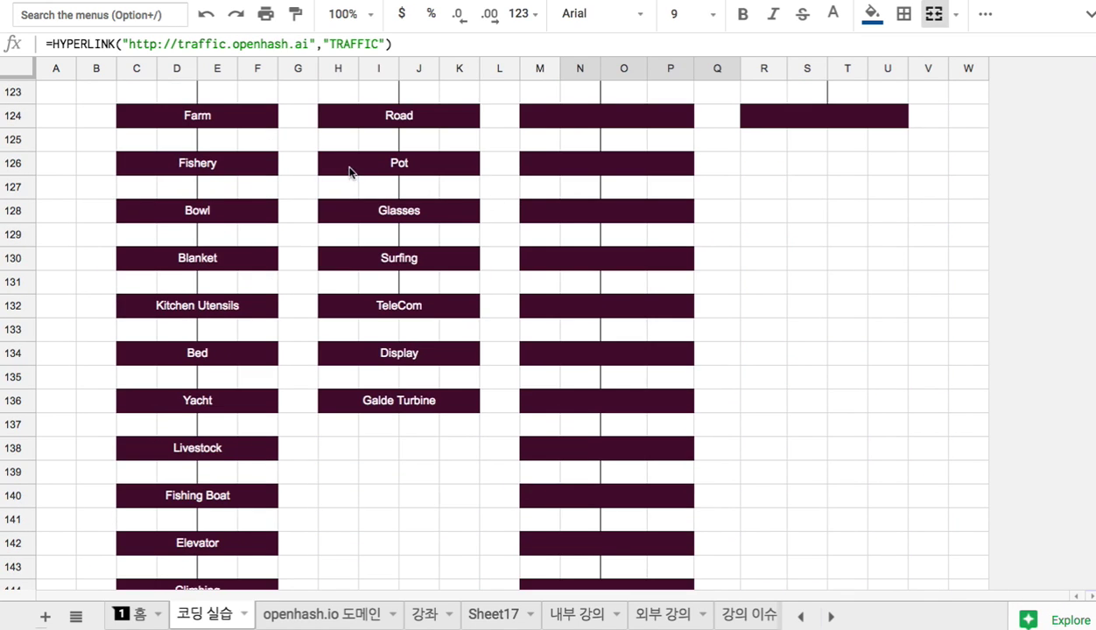
Examine the PRODUCTION branch and its Road entry, and close the Citizenship site page.
scroll(352, 172, up, 1)
scroll(349, 172, up, 2)
click(332, 234)
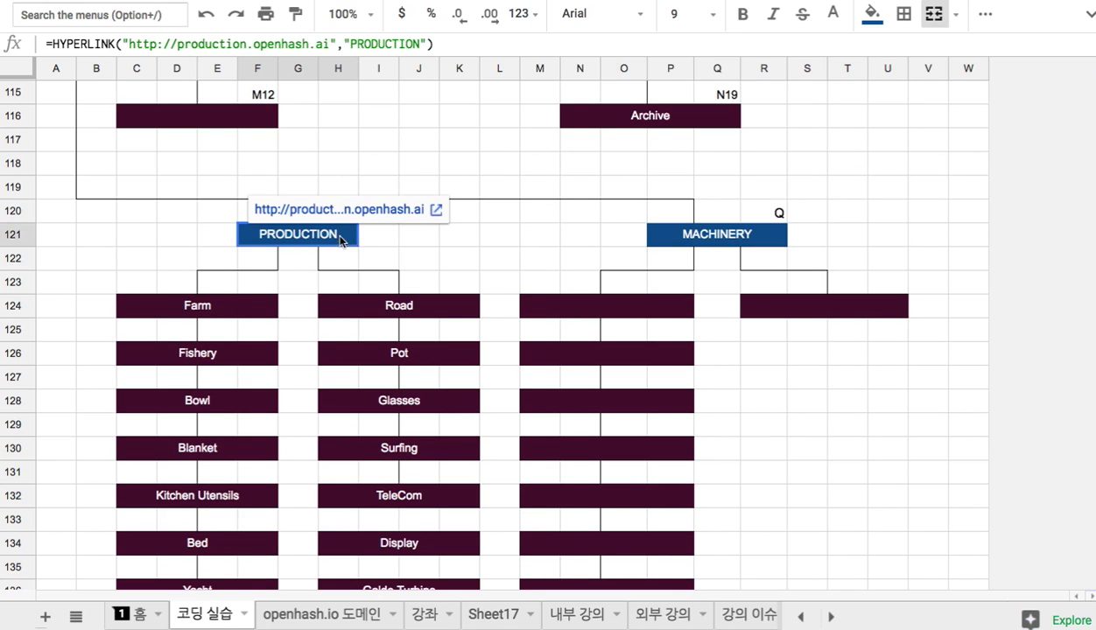
click(394, 311)
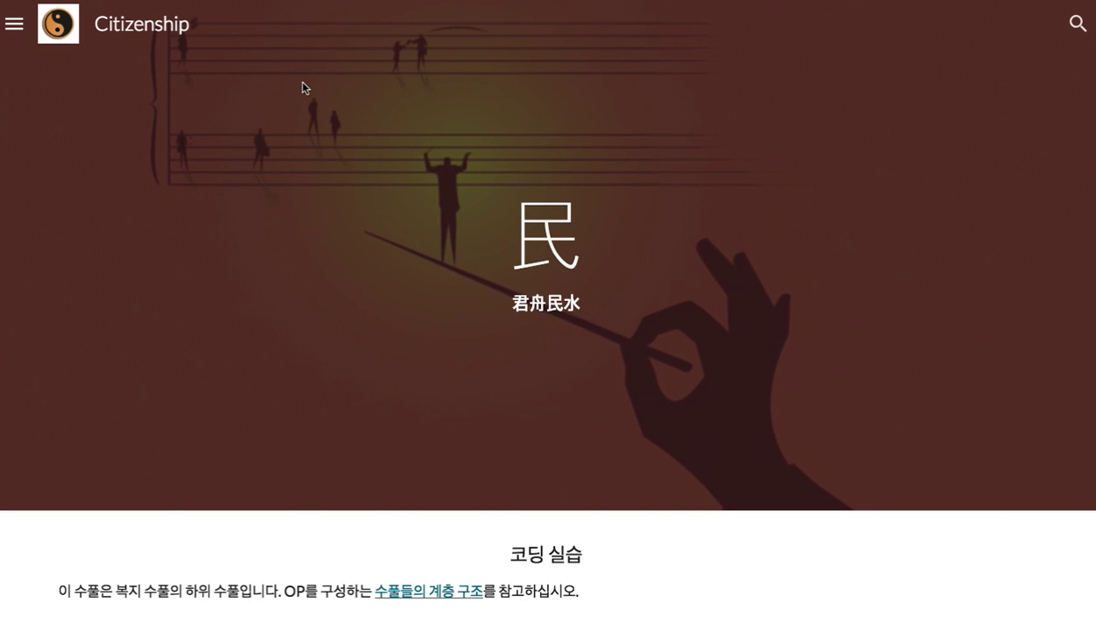
key(super+w)
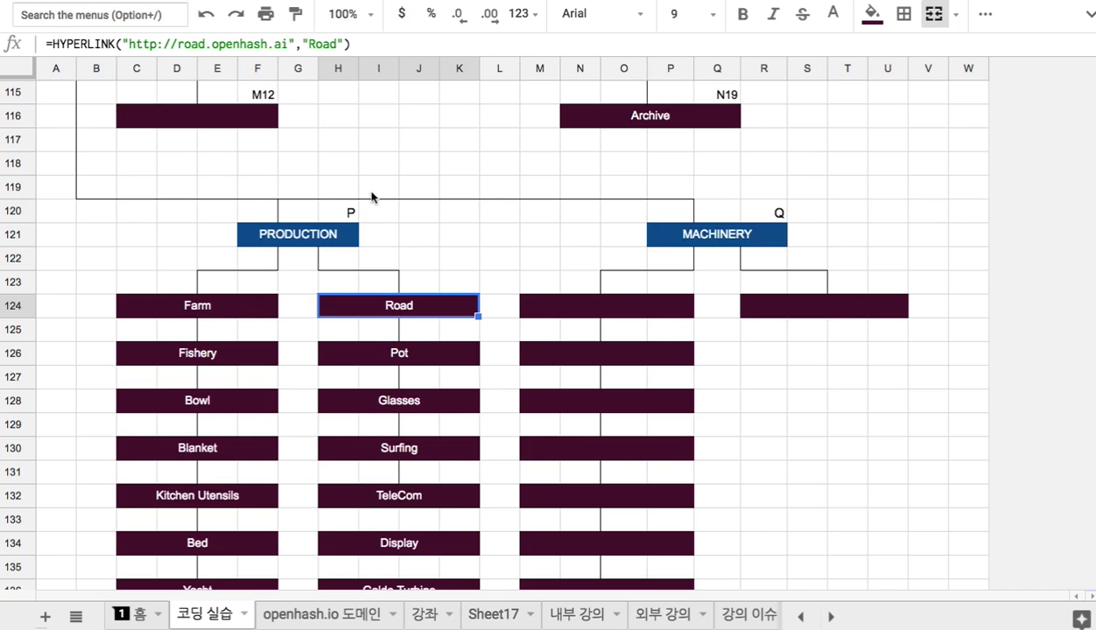
Add the heading "2. 컨소시엄" in row 6 of Sheet17.
click(495, 618)
click(269, 377)
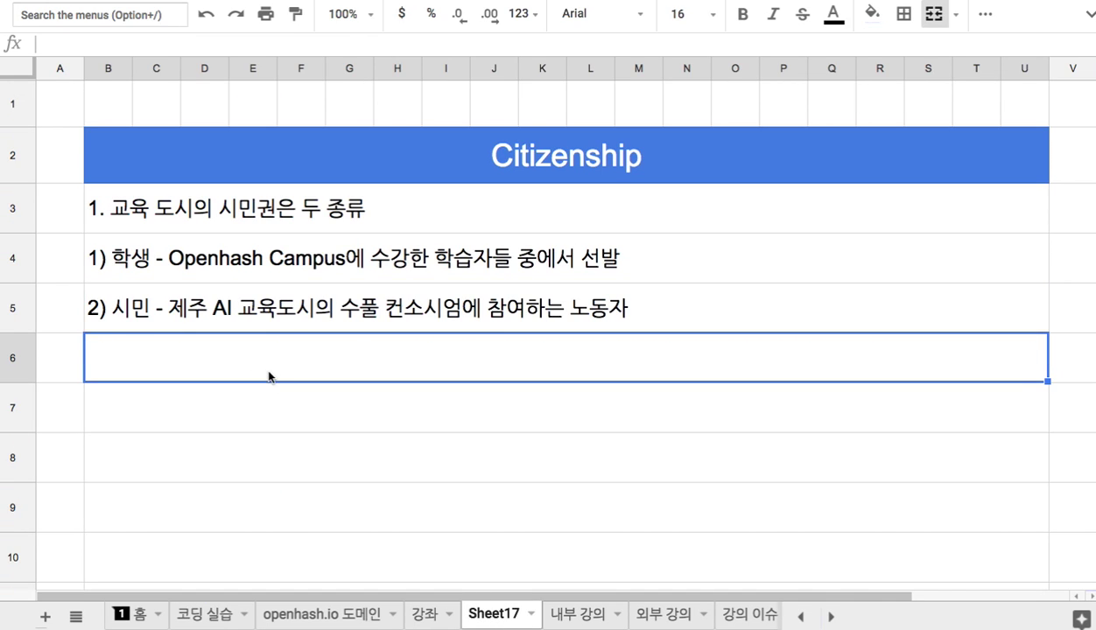
text(2. 컨솟)
text(시엄)
key(Return)
Enter the row 7 sub-item "1) 교육 도시에서 소비될 재화와 용역을 생산하는 그룹".
text(1)
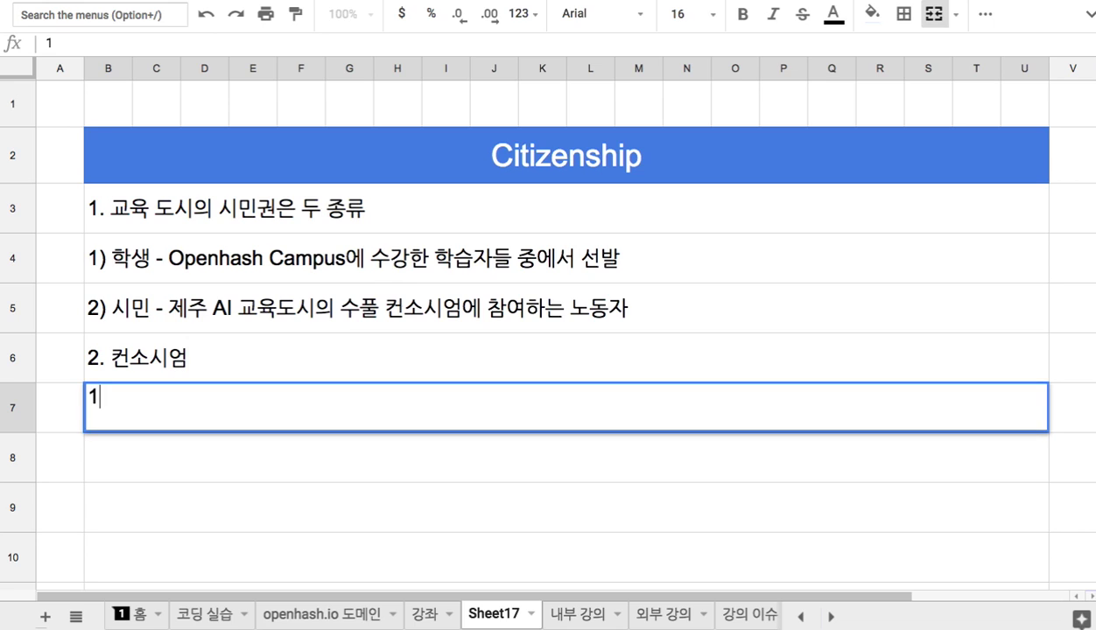
text() 교육 )
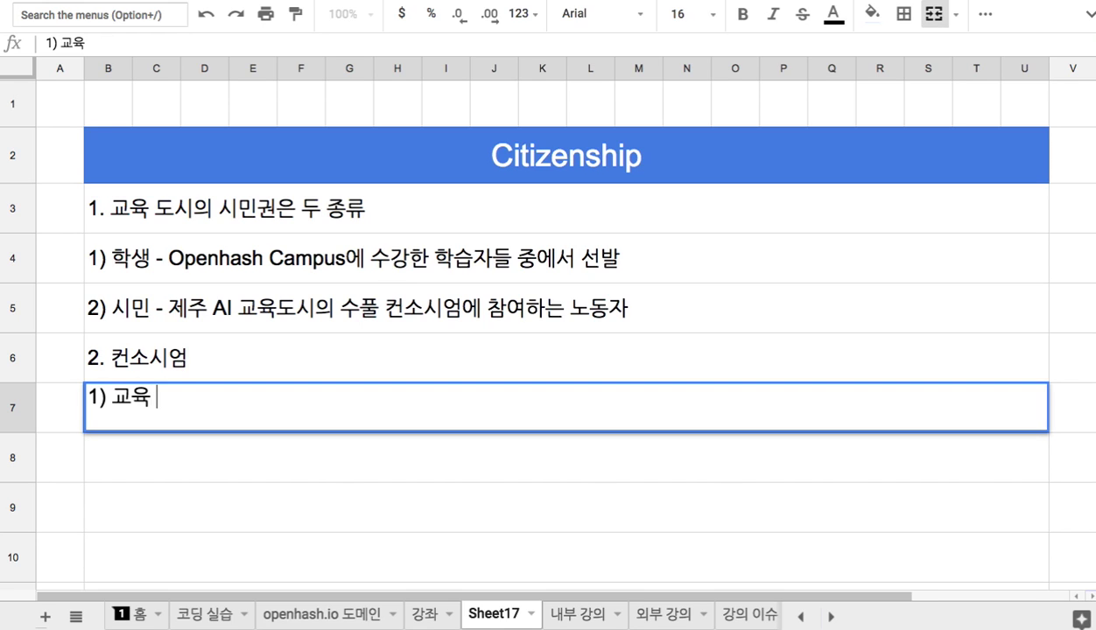
text(도시에서 소비될 상)
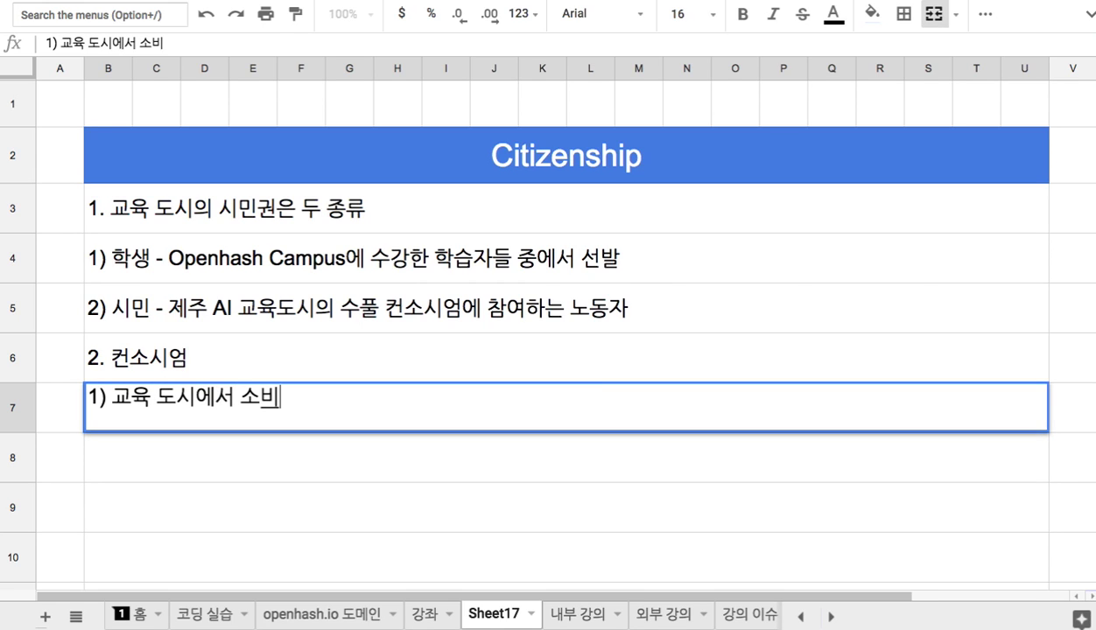
key(BackSpace)
key(BackSpace)
key(BackSpace)
text(재화 와)
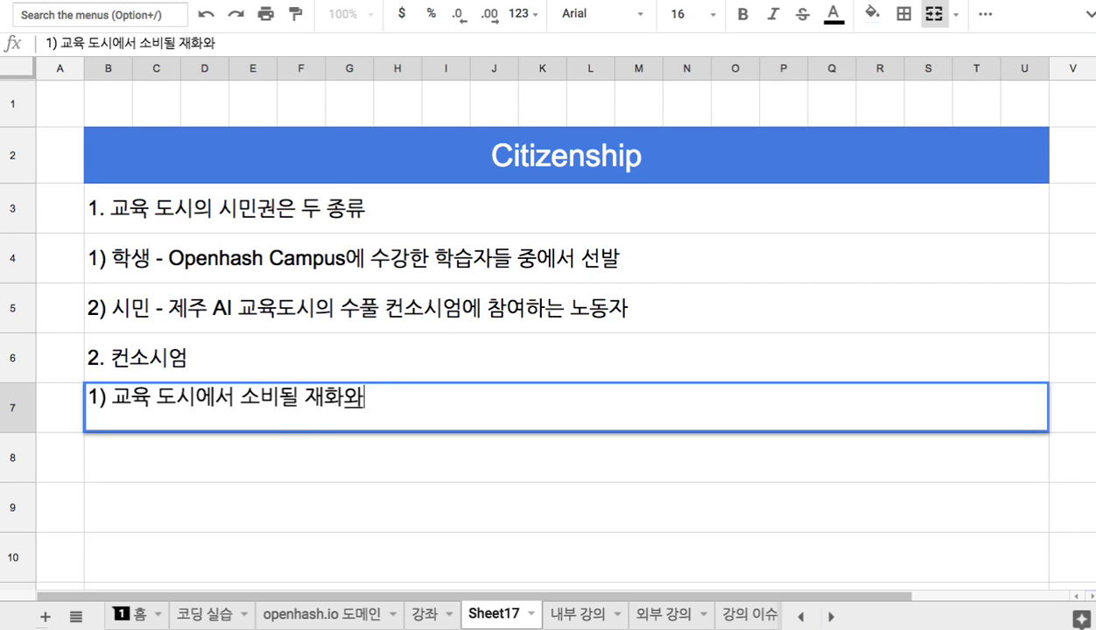
text( 용역을 생산)
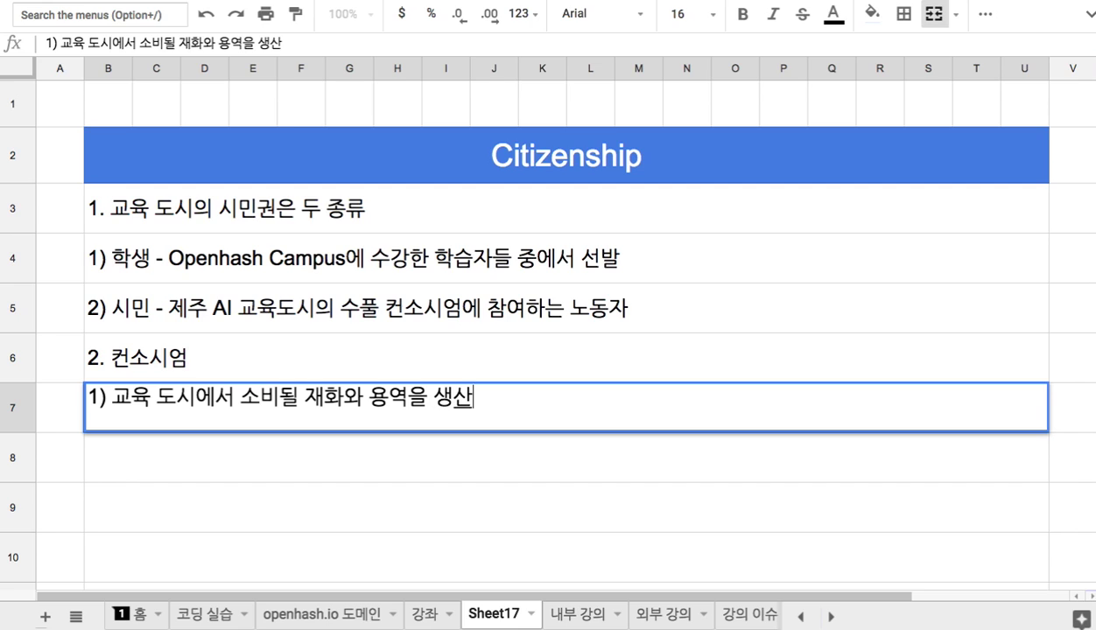
text(하는)
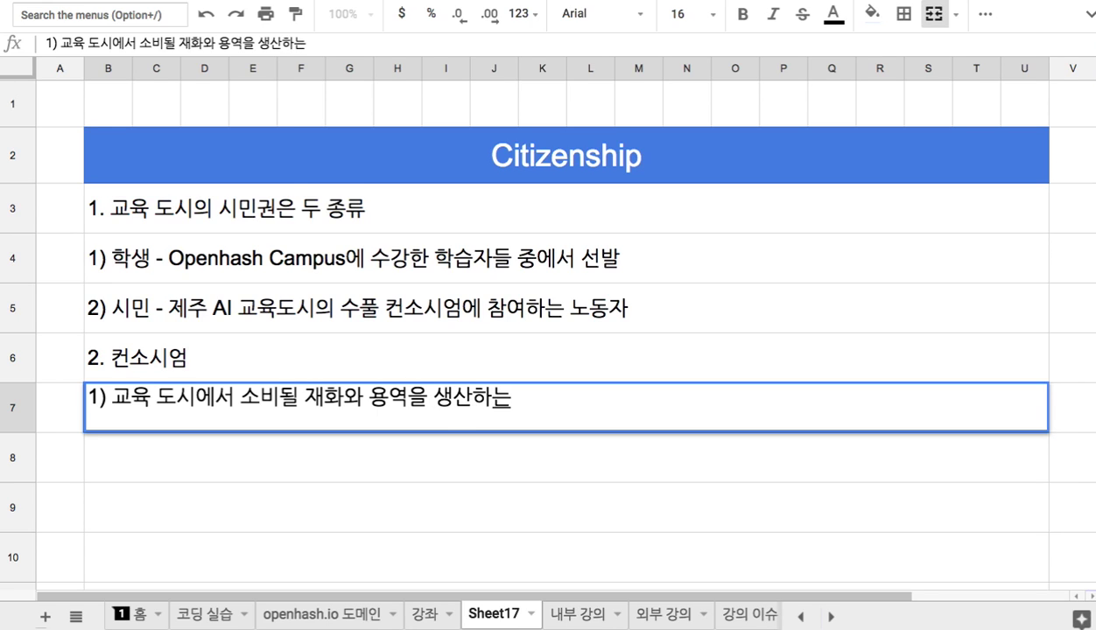
text( 그룹)
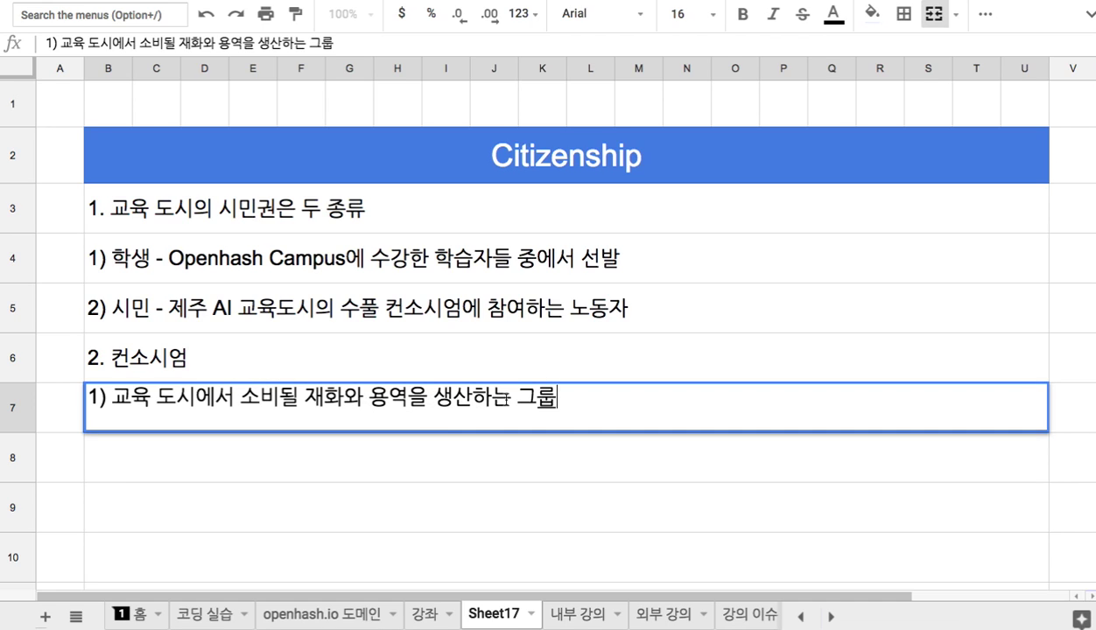
Insert "업종별, 직종별, 상품별" before "그룹" in the row 7 item.
text(업종별, 직)
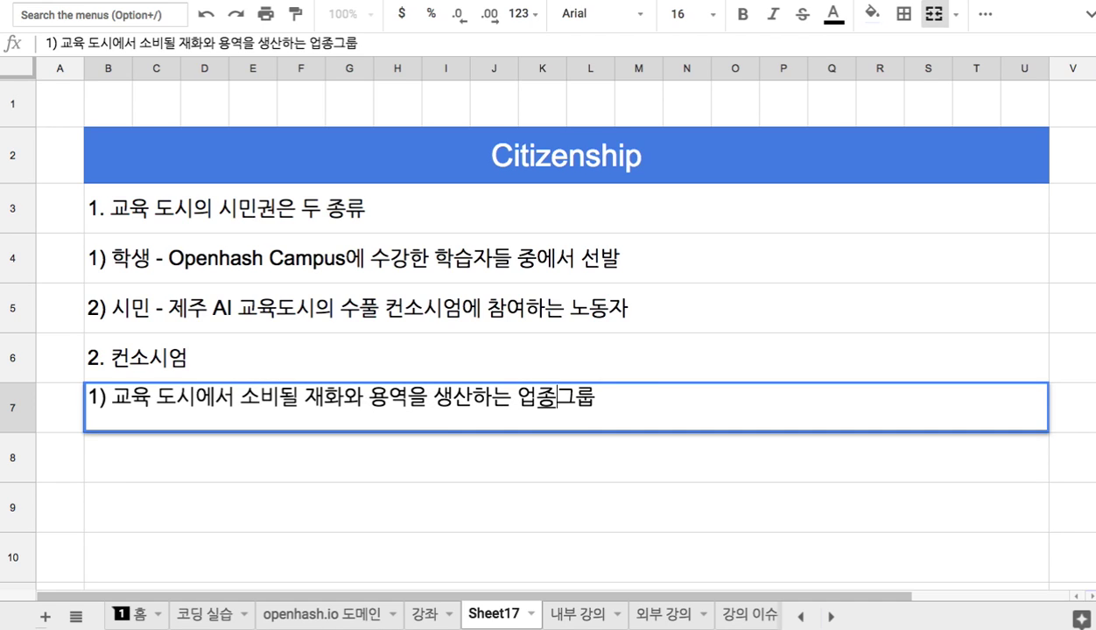
text(종별)
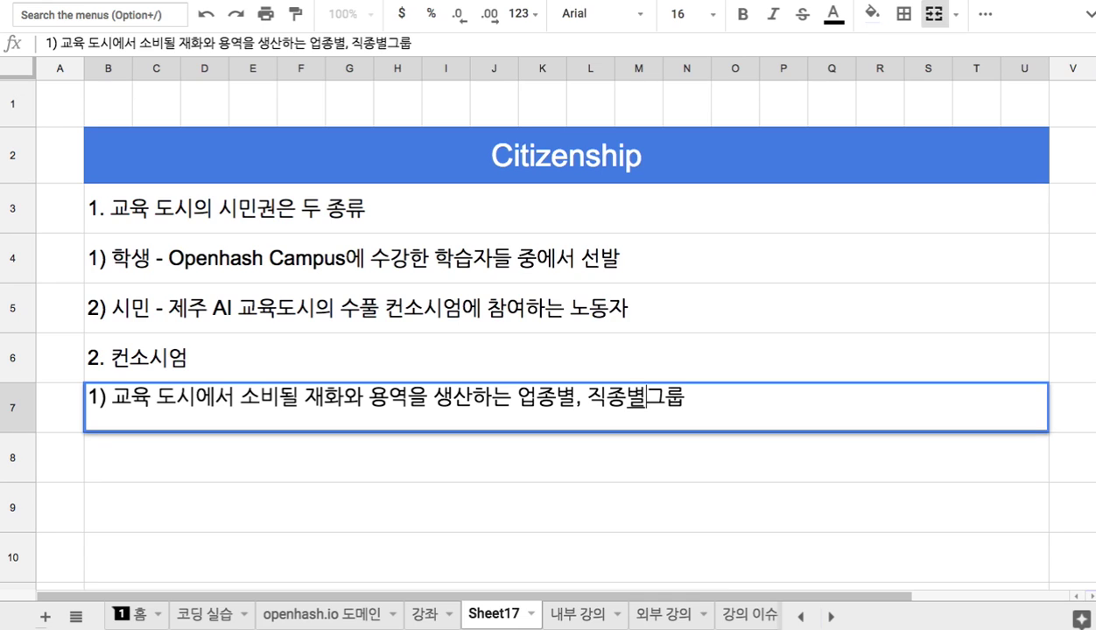
text(, 상품별)
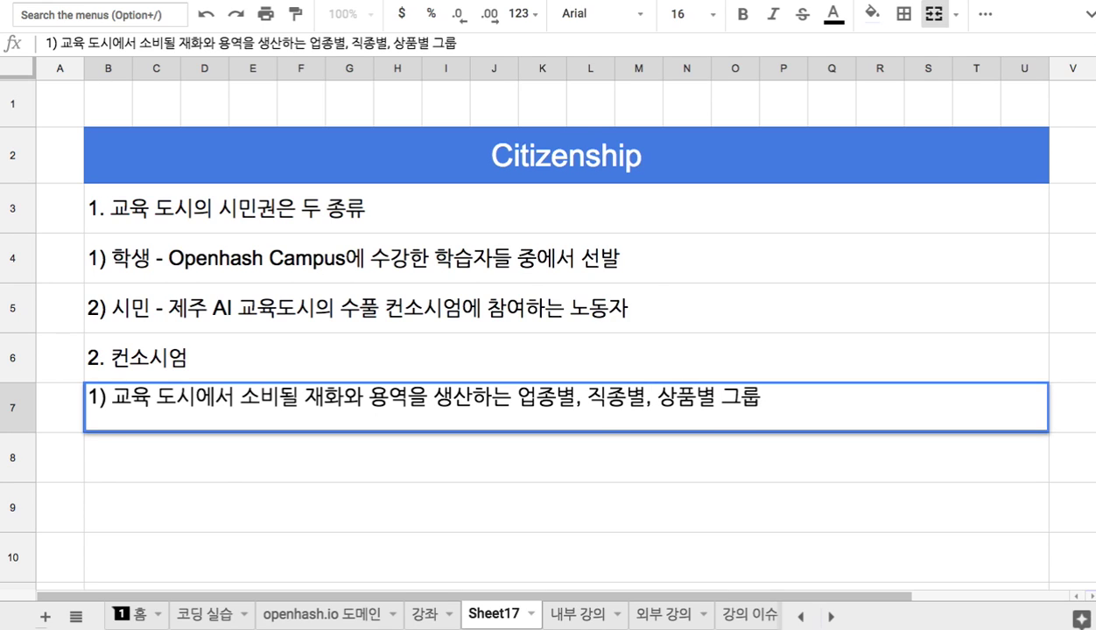
Append the examples "- 금융, 교통, 의료, 각종 상품" to the end of the row 7 item.
click(766, 398)
text(- 금융)
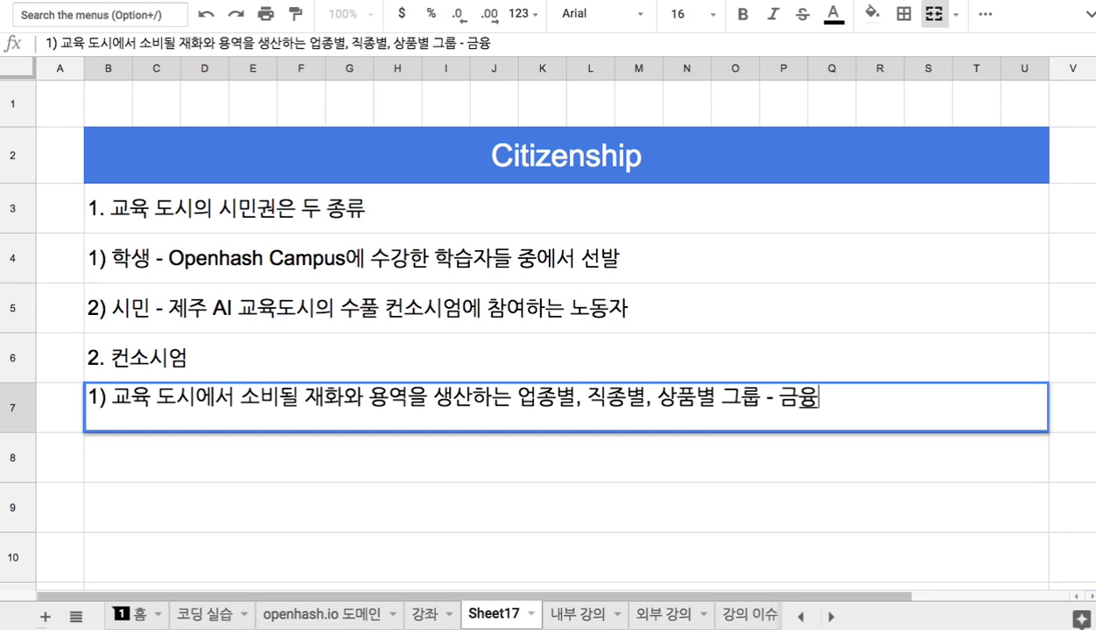
text(, 교통, 으)
text(료,)
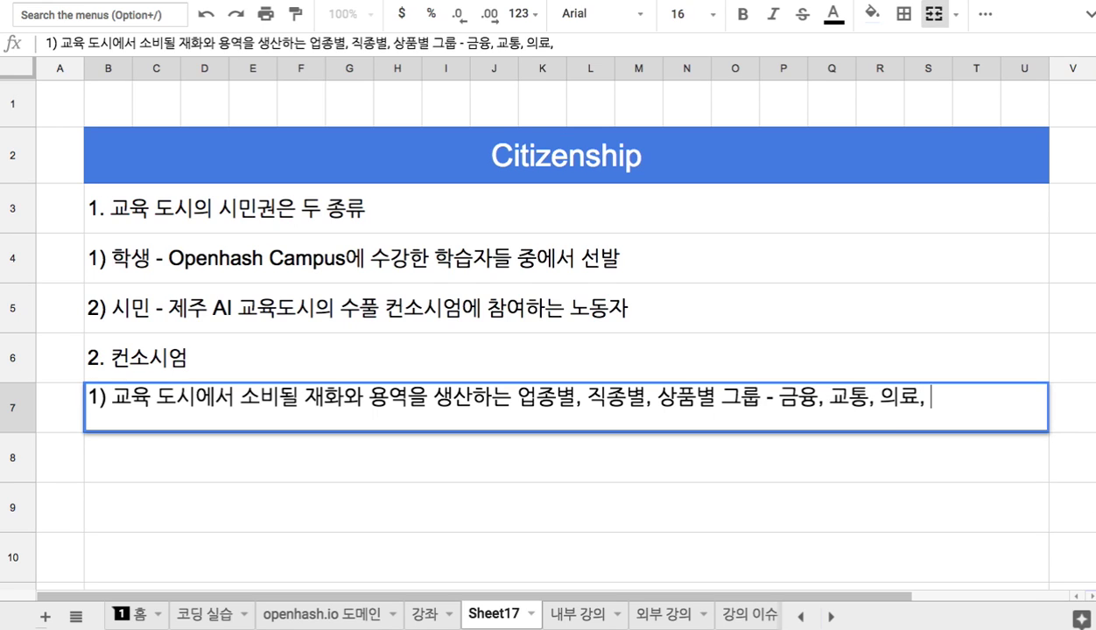
text( 각조 ㅇ)
key(BackSpace)
key(BackSpace)
key(BackSpace)
text(종 상품)
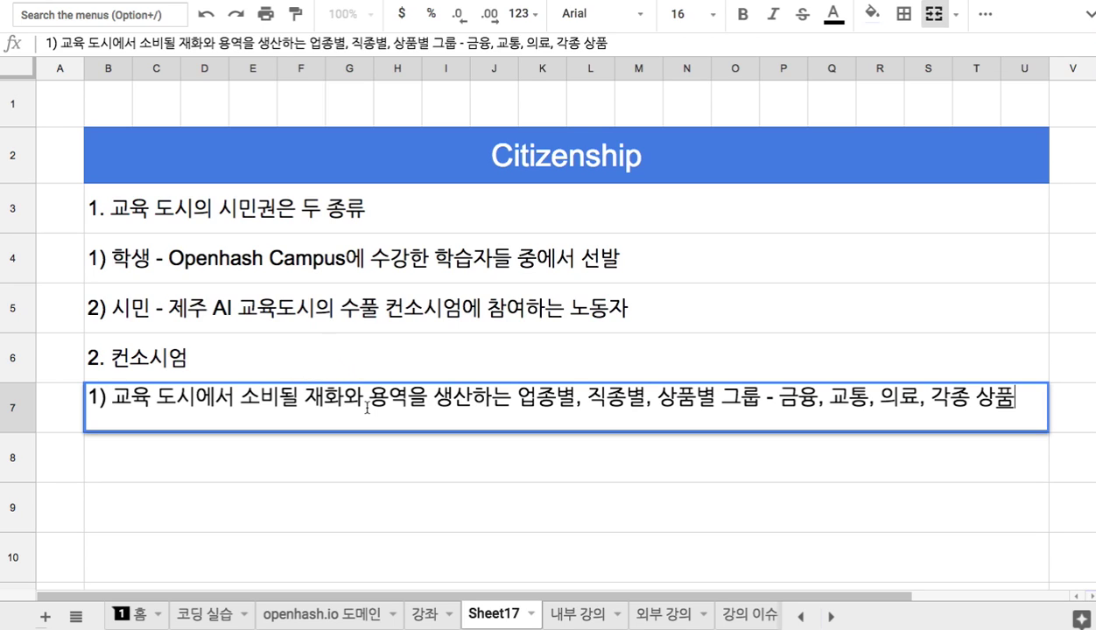
Extend the end of the row 5 citizen item with "들 중에서 선발(20,000명)".
double_click(619, 308)
text(들 중에서 )
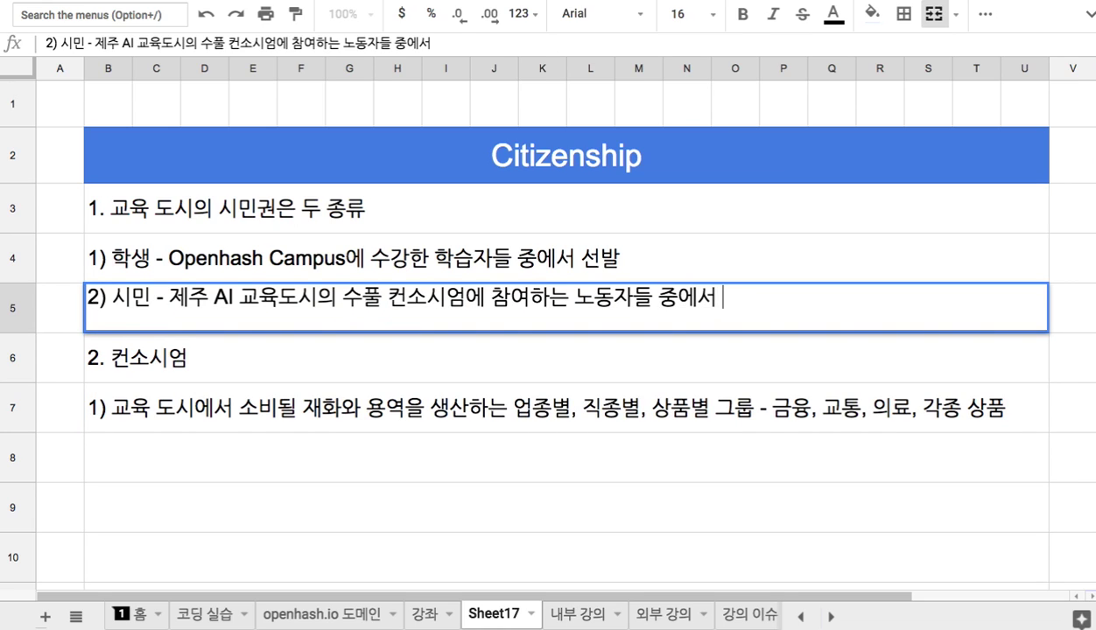
text(선발)
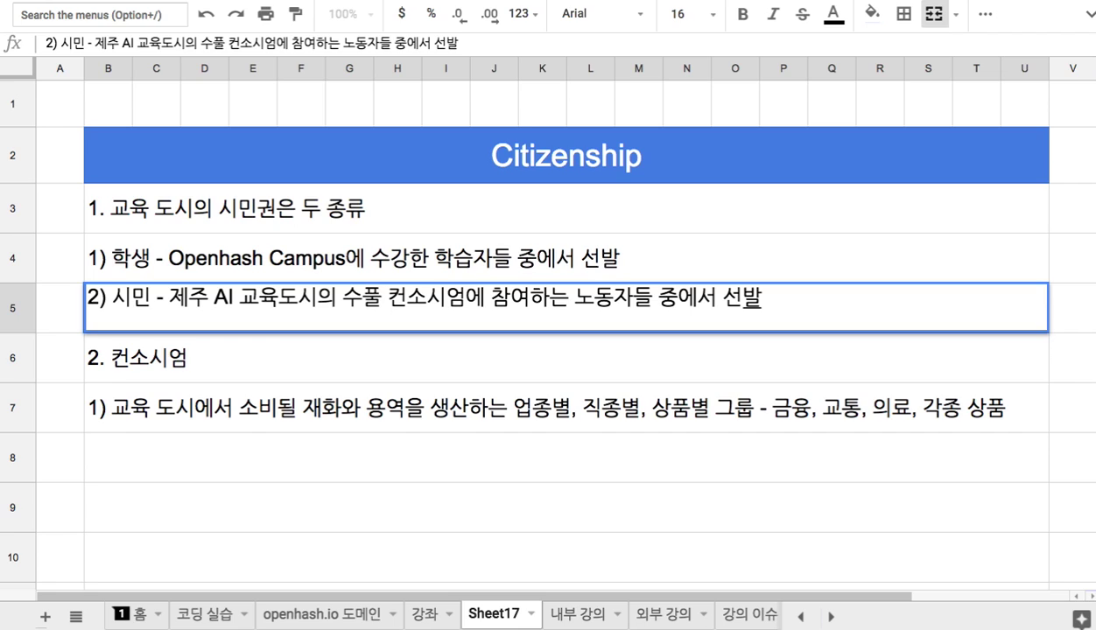
text((20,0)
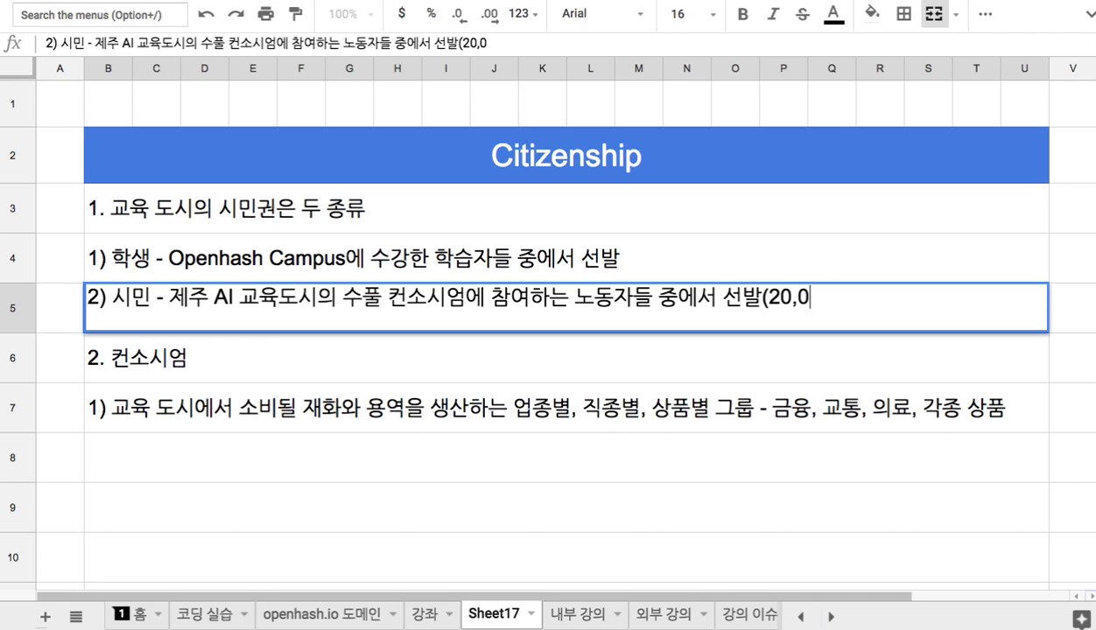
text(00명))
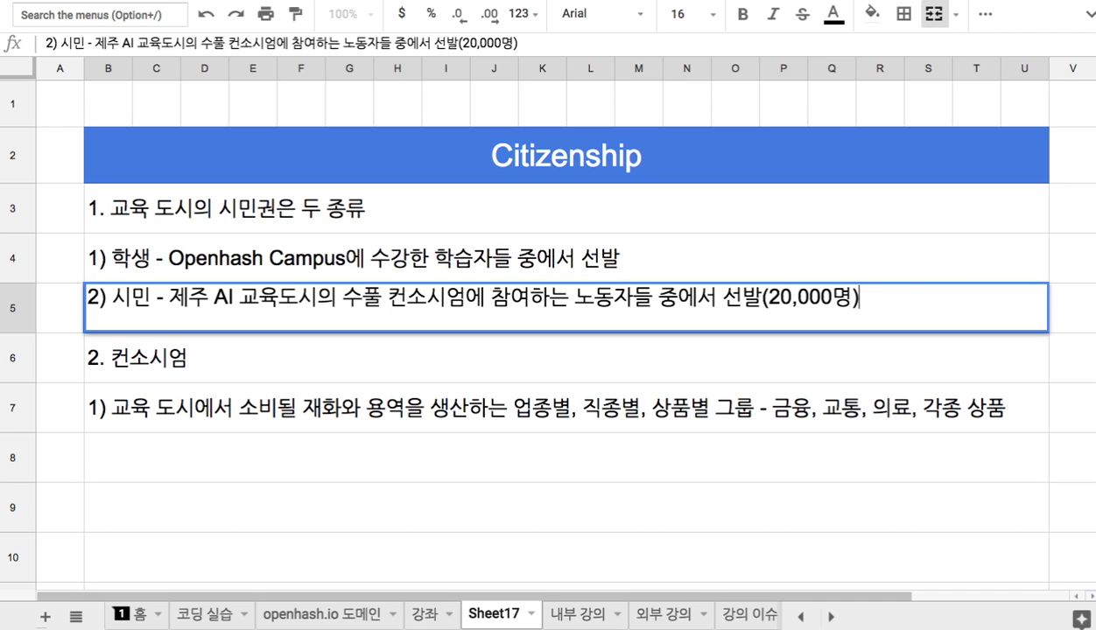
Append "(30,000명)" to the row 4 student item and select rows 4 and 5 together.
double_click(623, 276)
text((30,000ㅁ명))
click(615, 325)
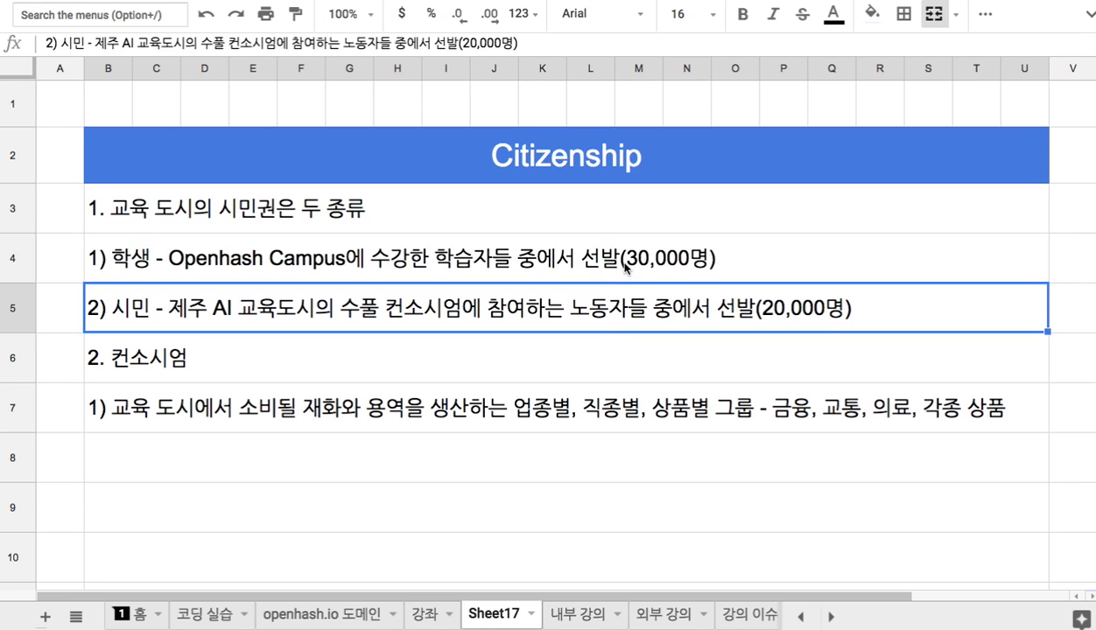
key(Up)
shift+click(648, 314)
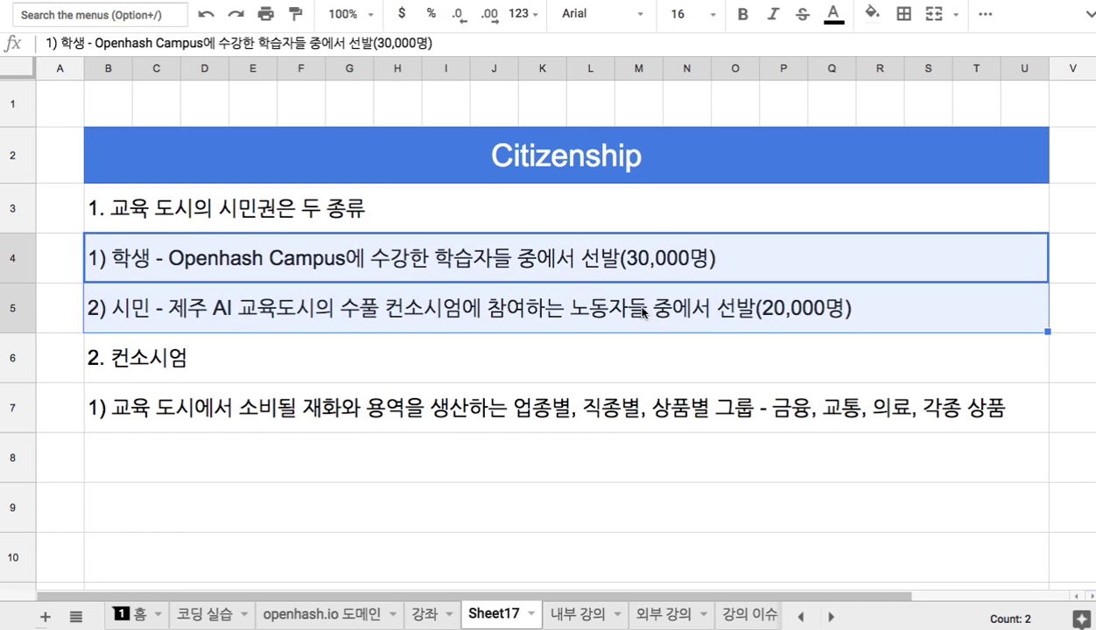
Extend the title in row 2 to read "Citizenship = 교육 도시의 시민권 50,000명".
double_click(598, 149)
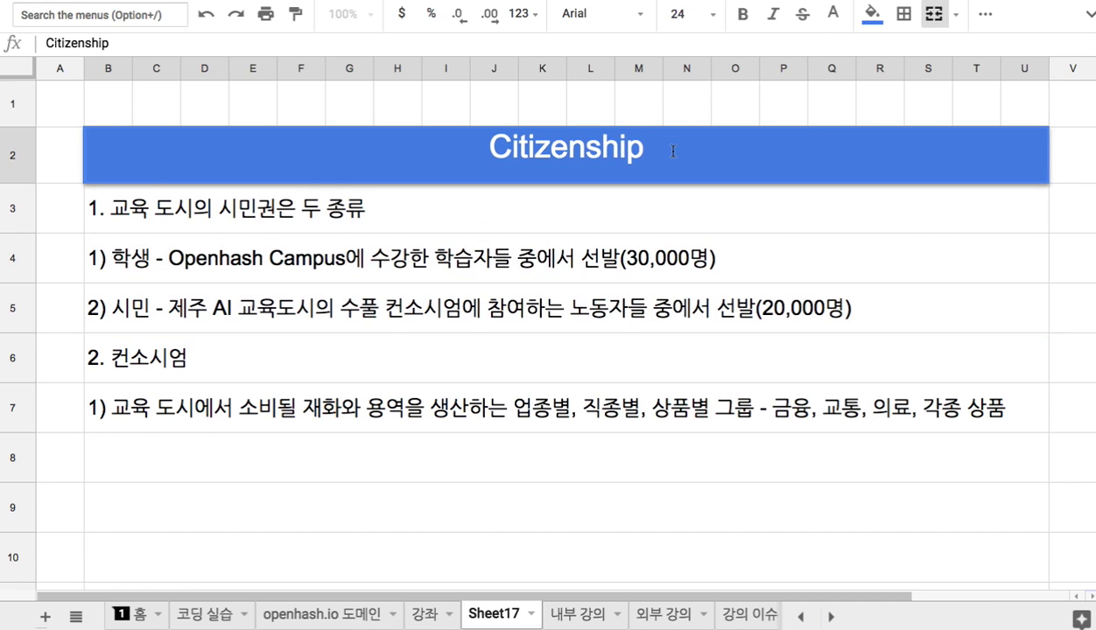
text(= 교육)
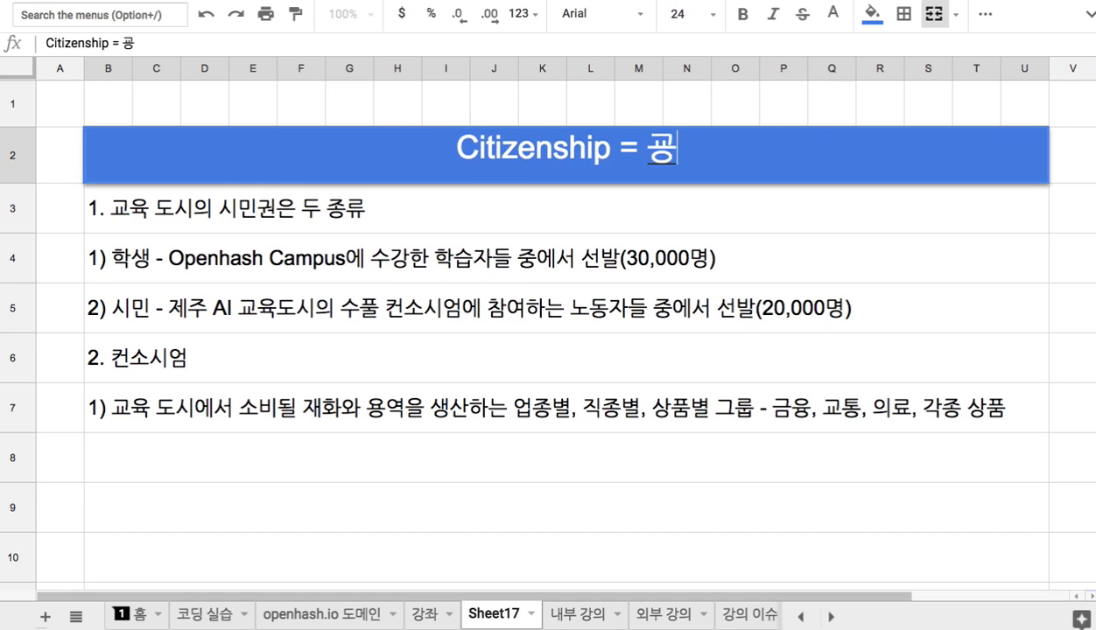
text( 도싱)
text(민)
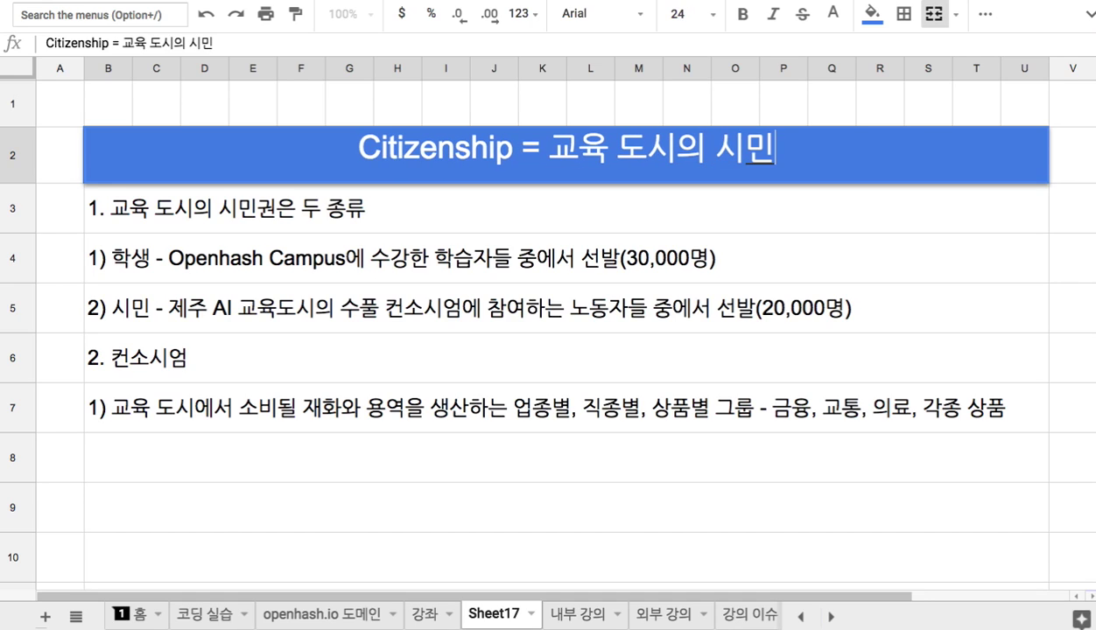
text(권 50,000명)
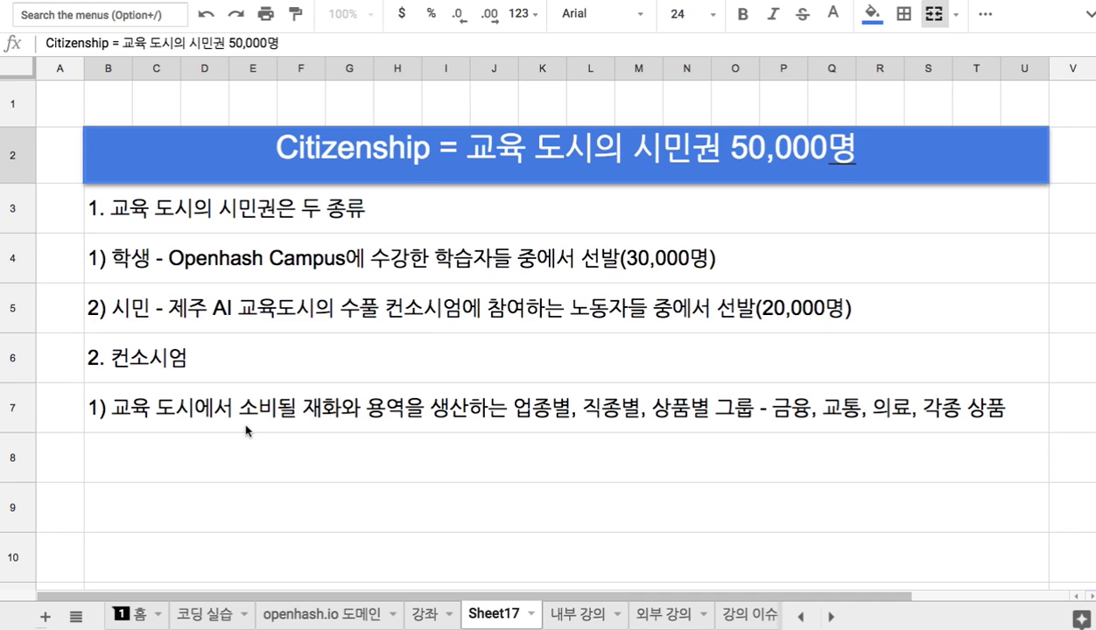
Enter the row 8 item "2) CORE 그룹 => 교육 도시를 운영할 컨소시엄".
click(240, 455)
text(2) )
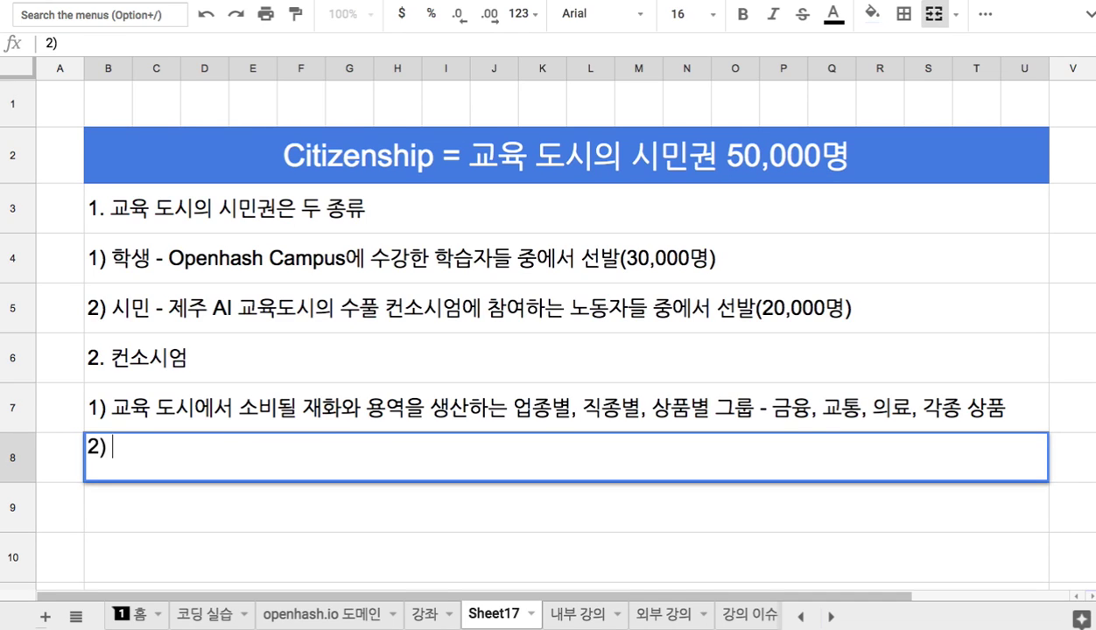
text(CORE)
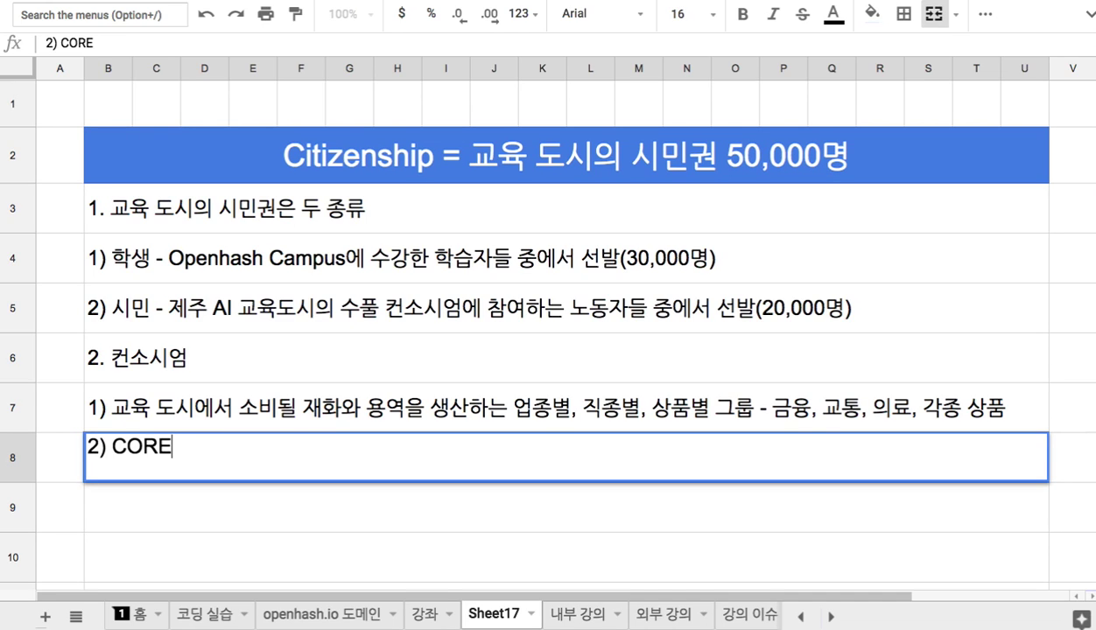
text( 그룹 )
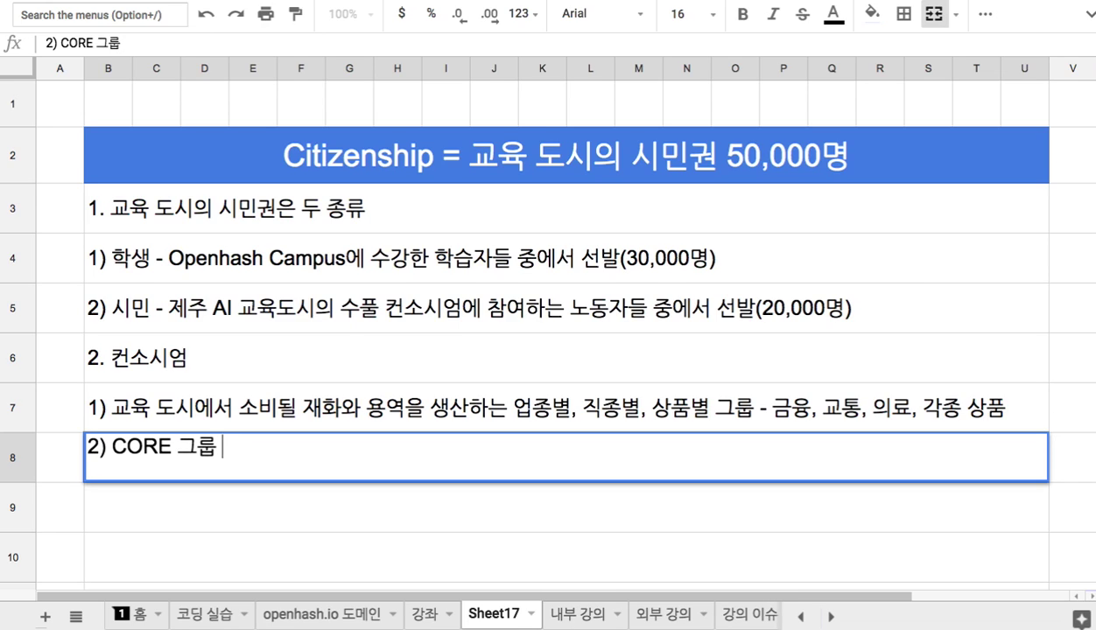
text(=> 교육)
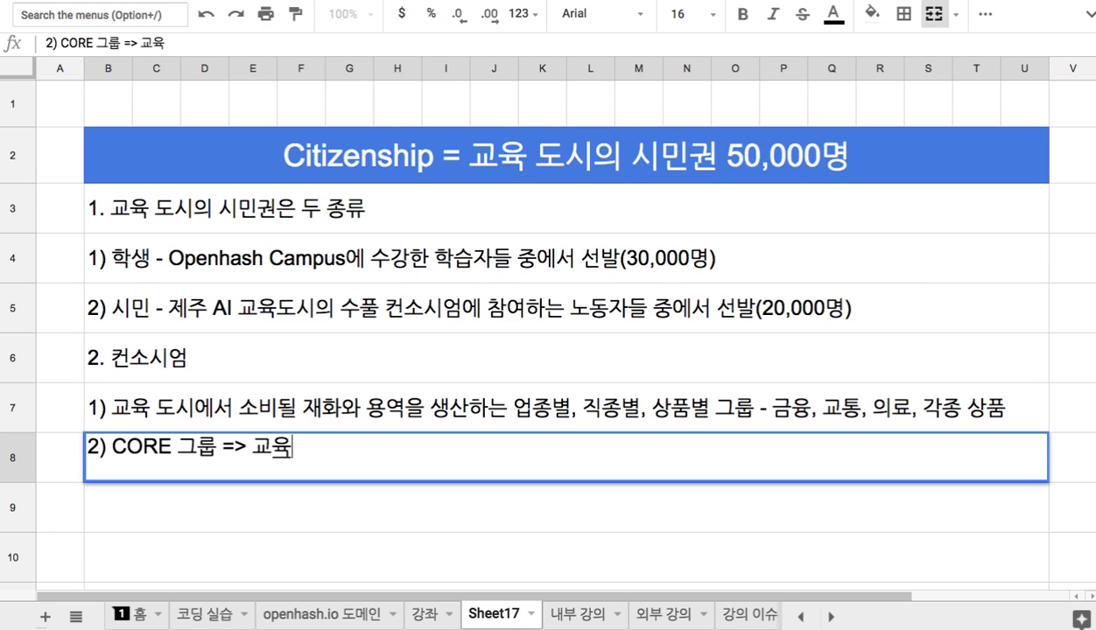
text( 도시를 우녕앓)
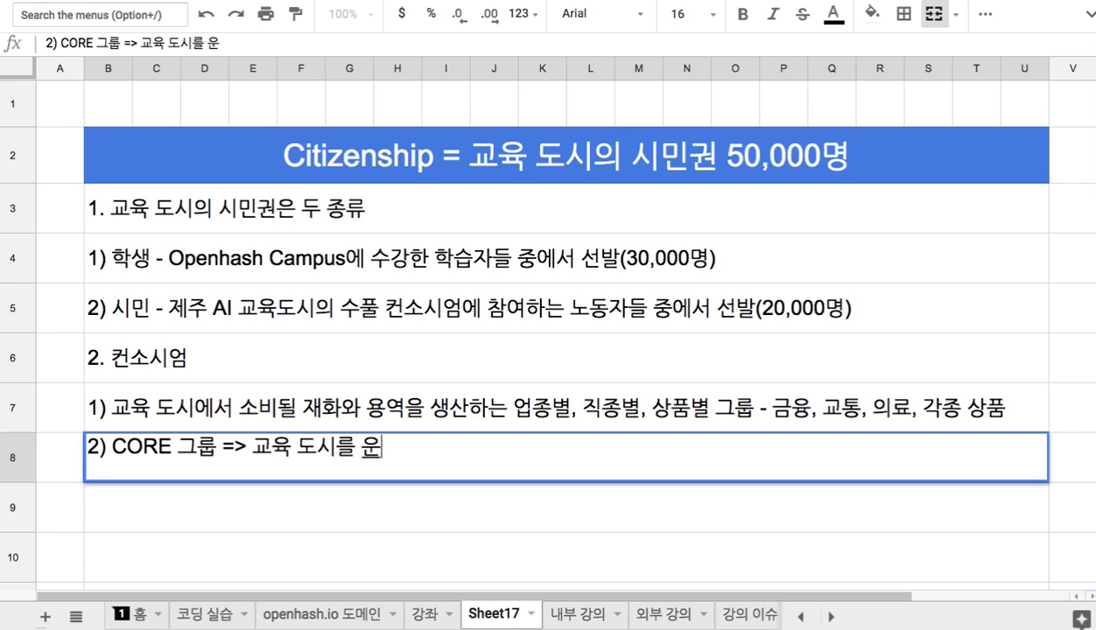
key(BackSpace)
key(BackSpace)
key(BackSpace)
key(BackSpace)
text(운영할 컨소시엄)
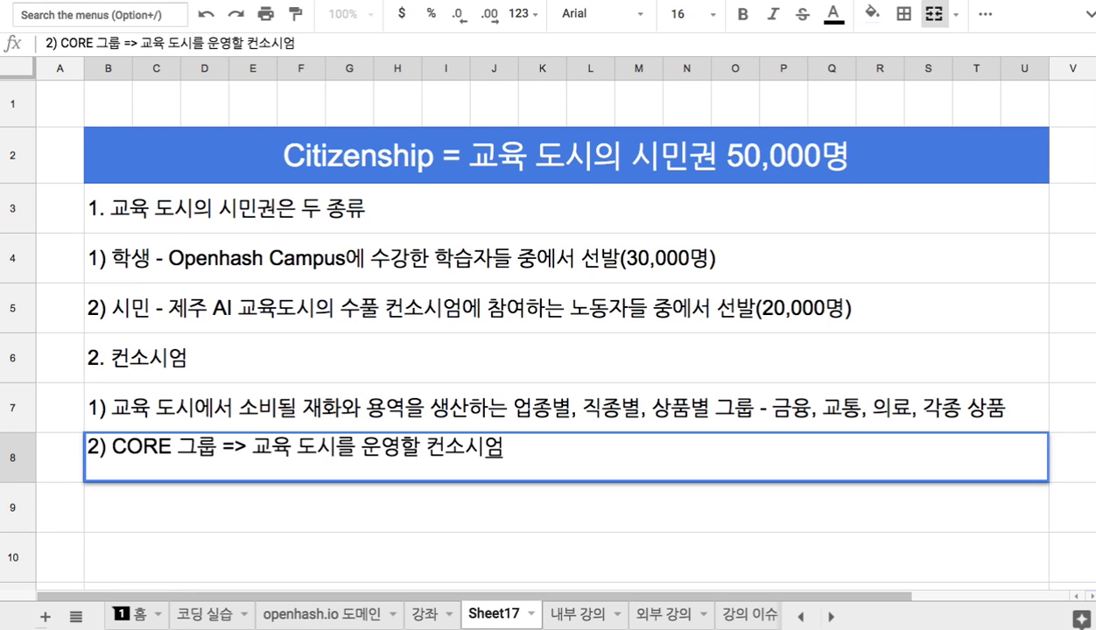
Survey the project hierarchy on the 코딩 실습 sheet, from the MONETARY and MARKET groups down to PRODUCTION and its Road item.
click(210, 613)
scroll(275, 438, up, 4)
scroll(284, 438, up, 4)
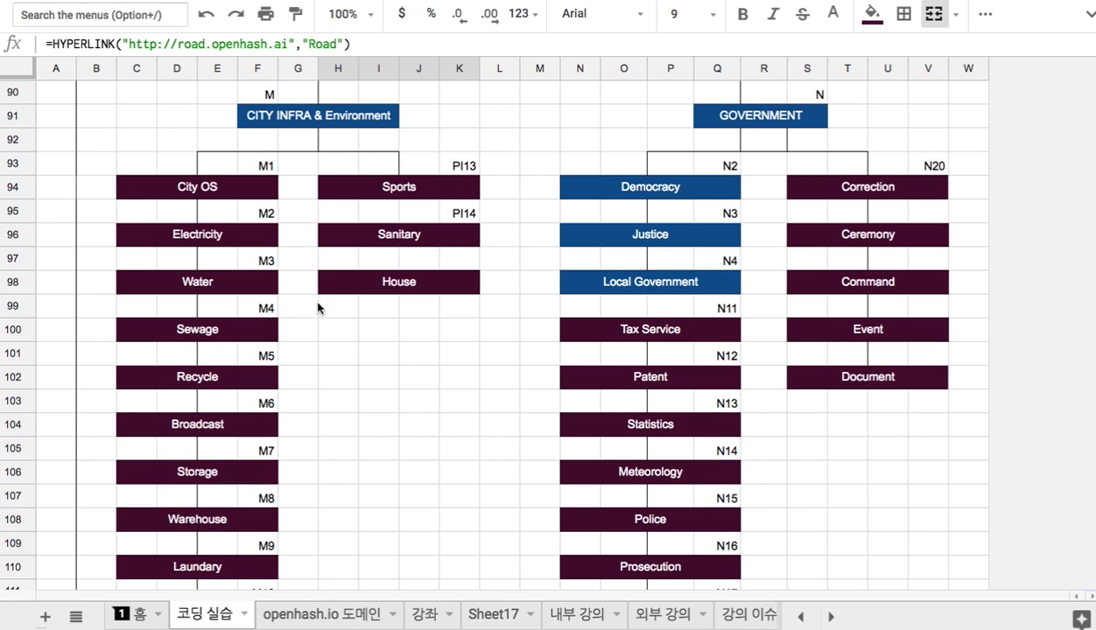
scroll(337, 302, up, 6)
scroll(340, 299, up, 9)
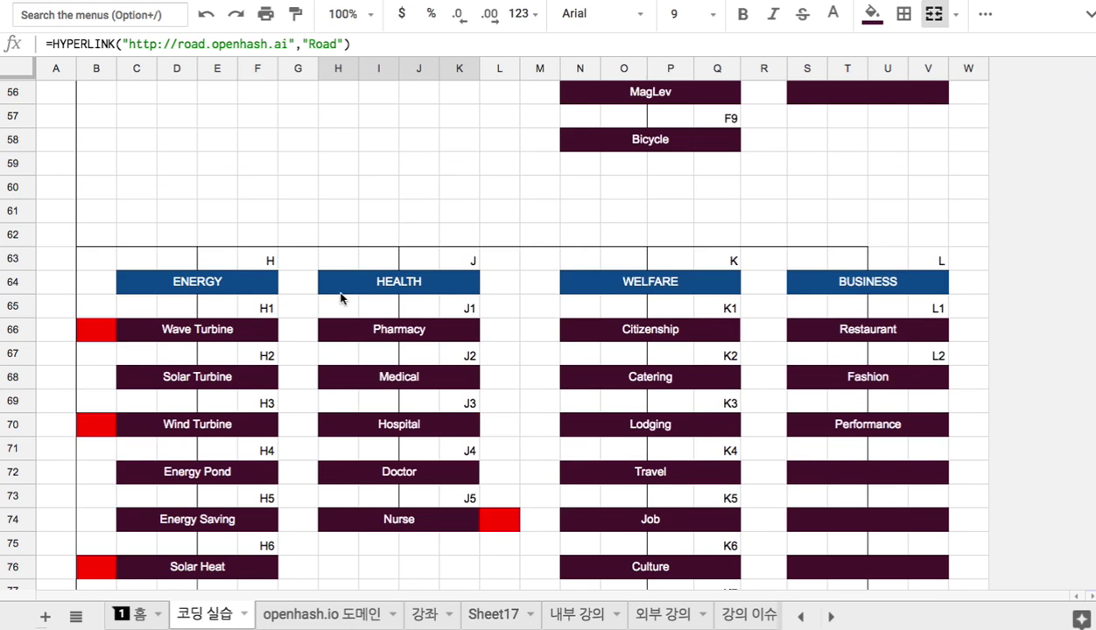
scroll(340, 297, up, 1)
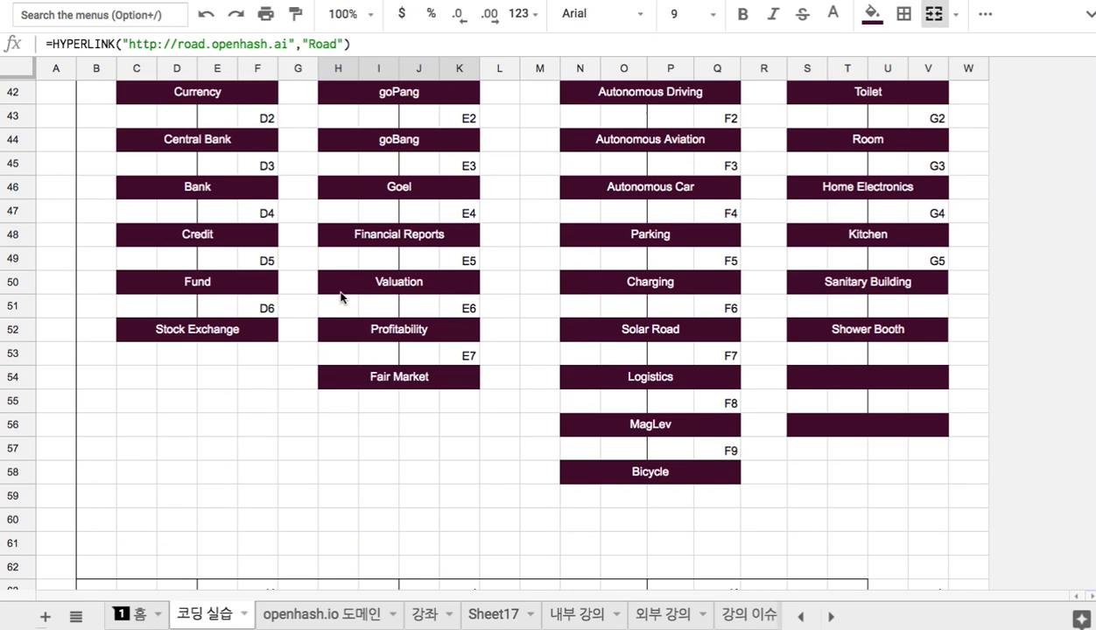
scroll(341, 297, up, 2)
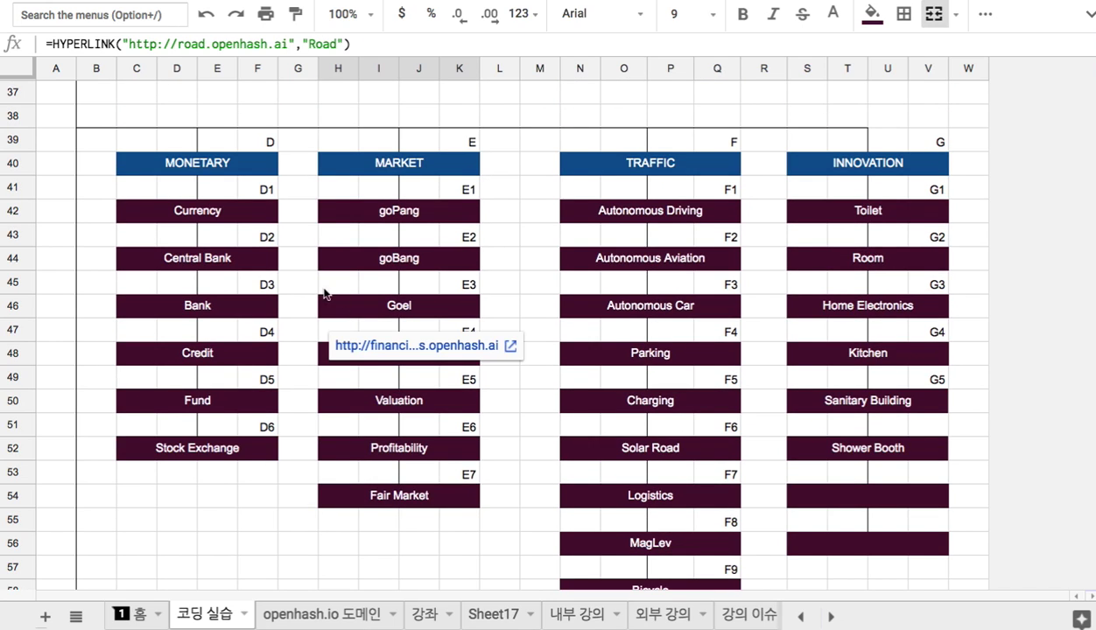
scroll(355, 240, down, 8)
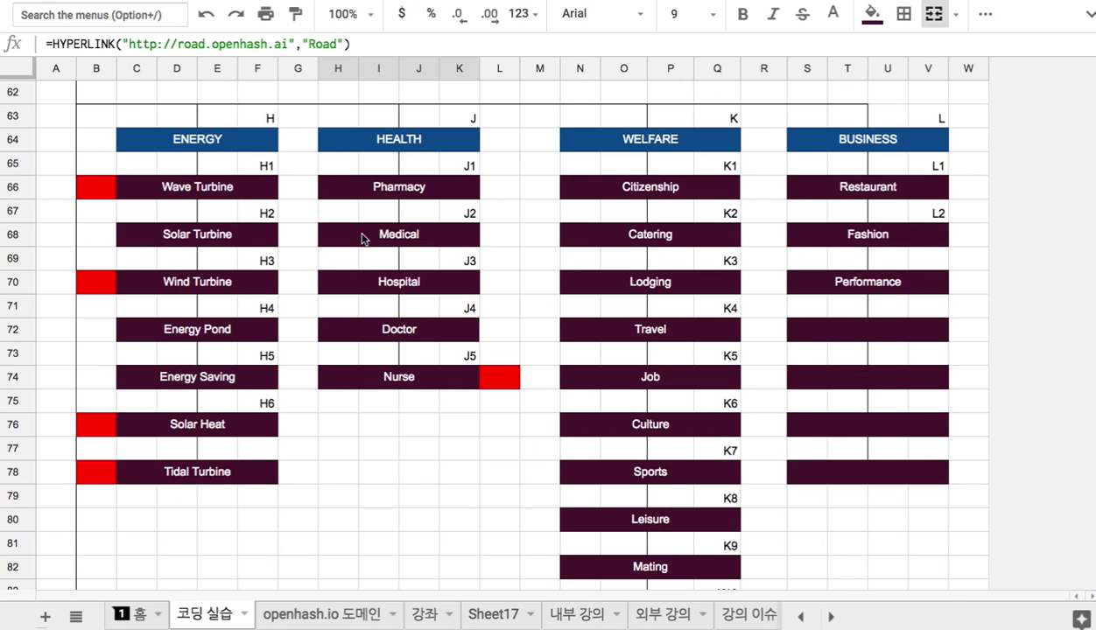
scroll(362, 238, down, 18)
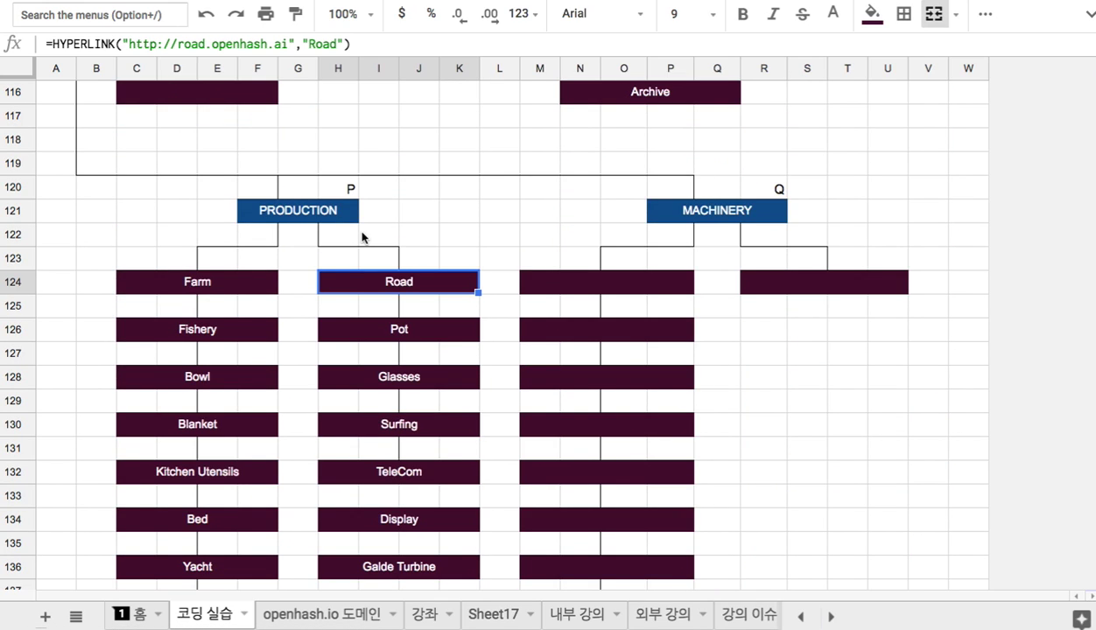
click(378, 282)
scroll(386, 263, up, 5)
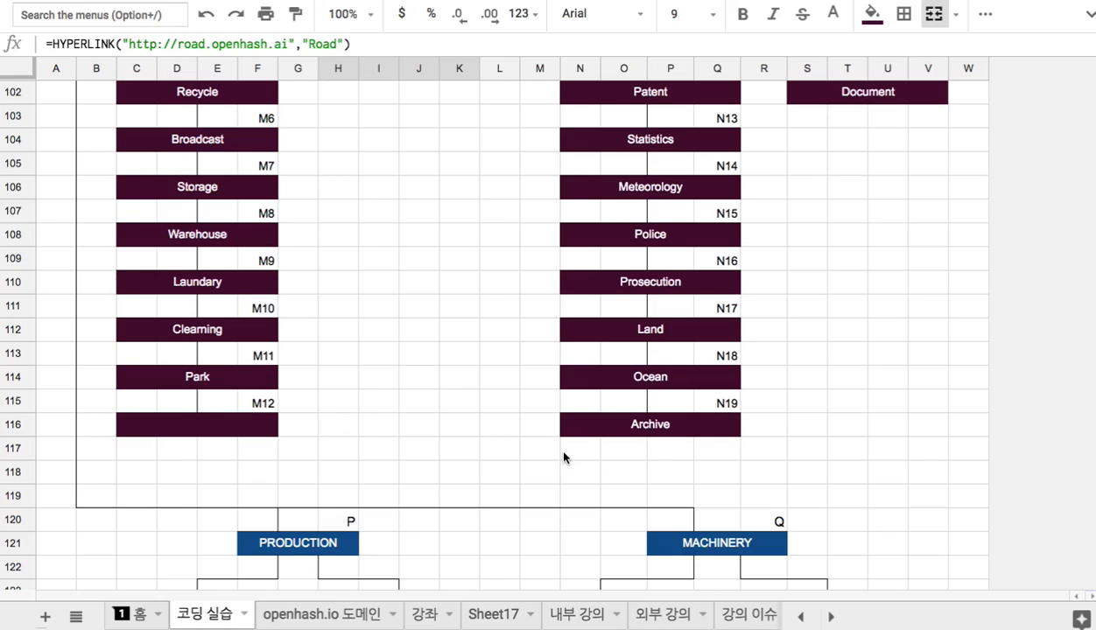
Return to Sheet17 and enter "3. 컨소시엄 별로 100명 전후 => 50,000명" in row 9.
click(497, 614)
click(272, 508)
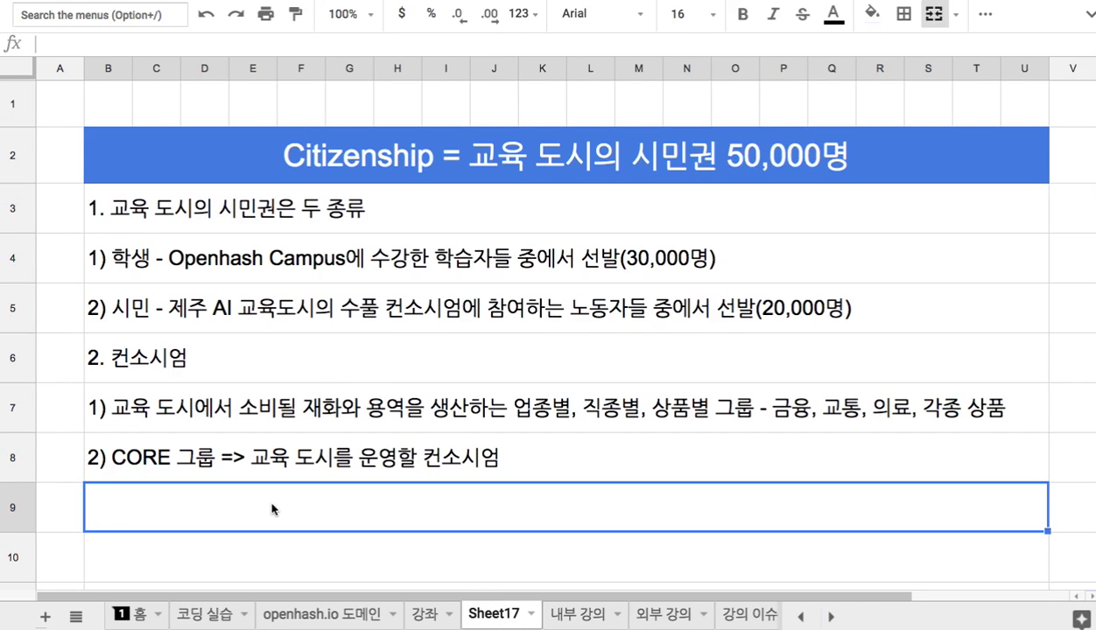
text(3. 커소)
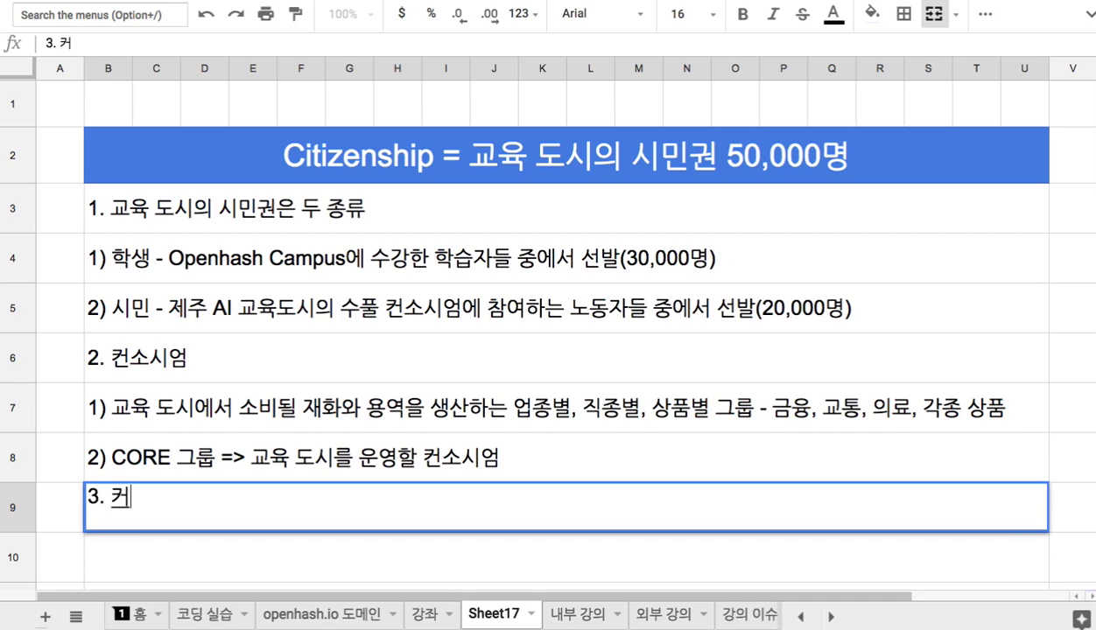
key(BackSpace)
key(BackSpace)
text(컨소)
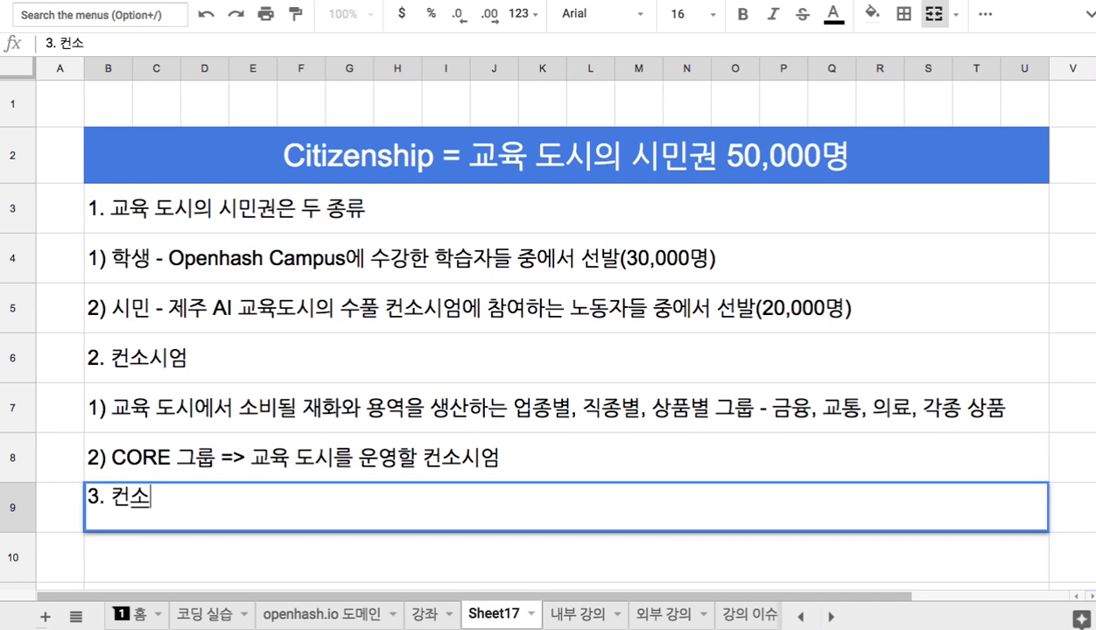
text(싱엄 별로 )
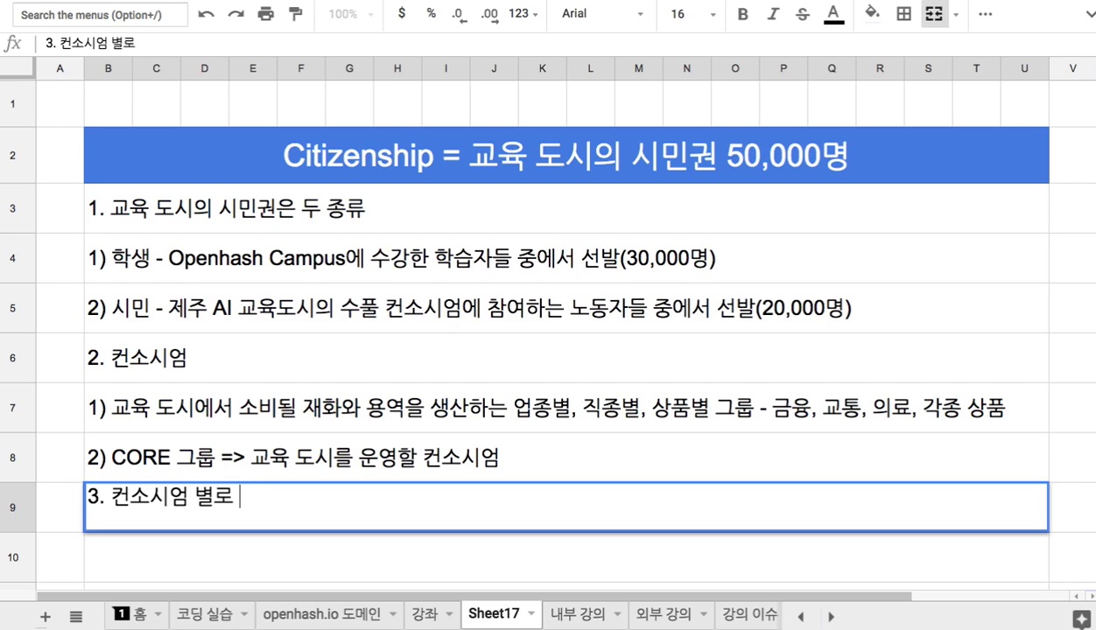
text(100명 전후 )
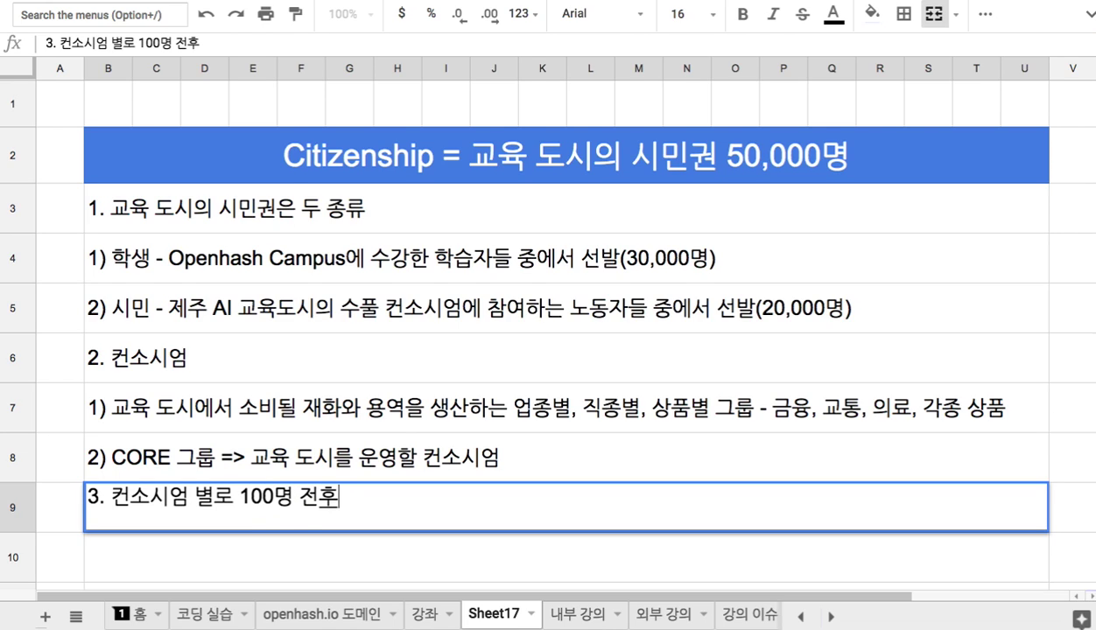
text(=> 5)
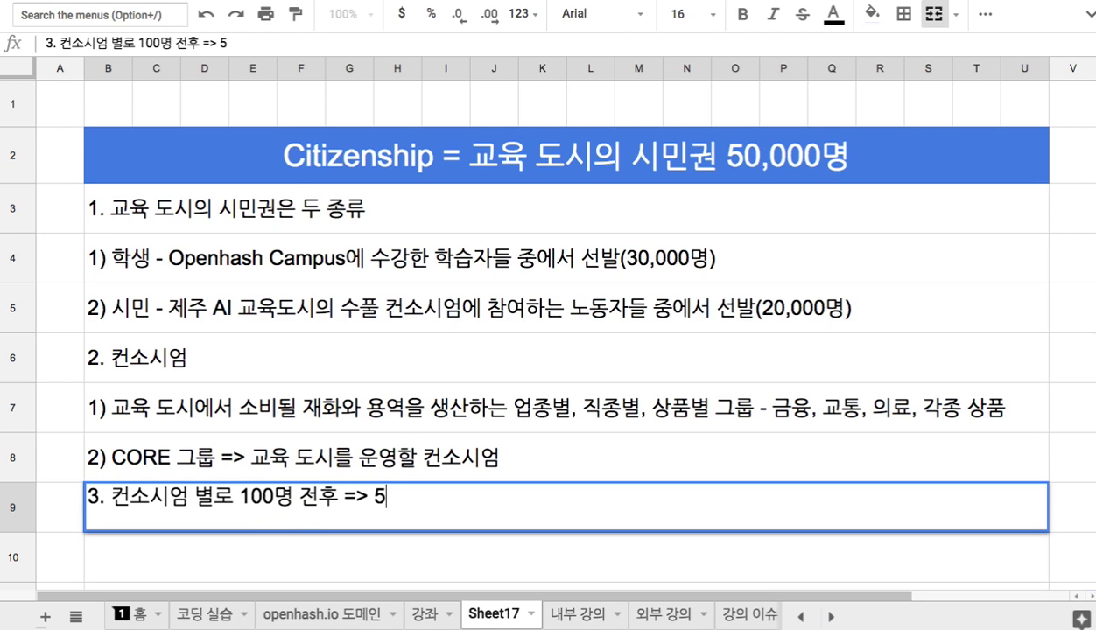
text(0,000명)
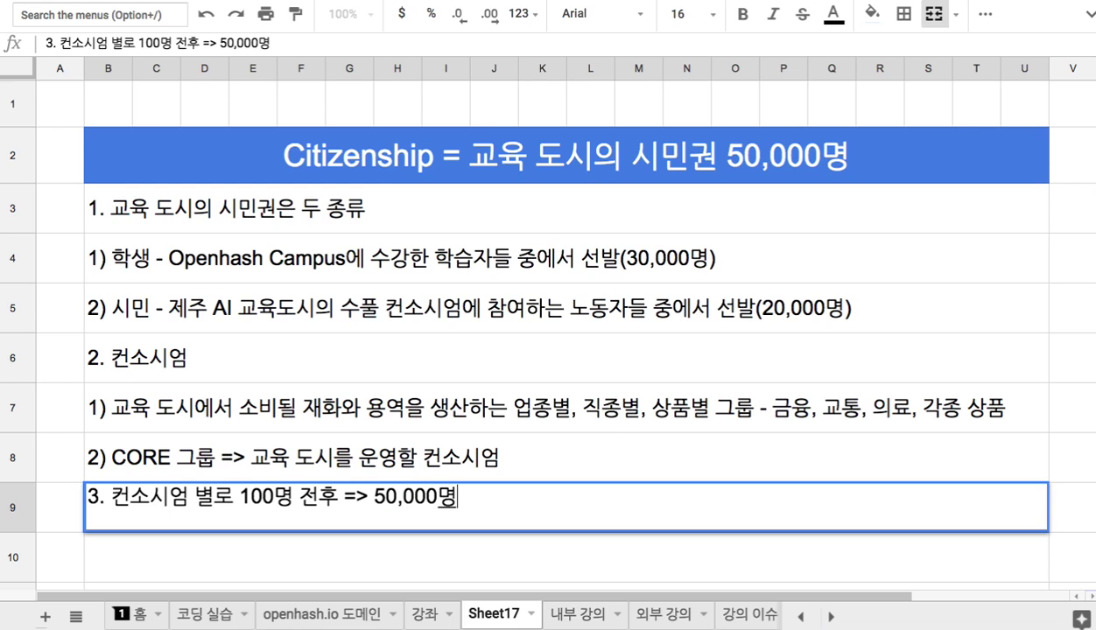
Select the student and citizen items in rows 4 and 5 together to point them out.
click(325, 255)
click(223, 308)
drag(221, 265, 223, 299)
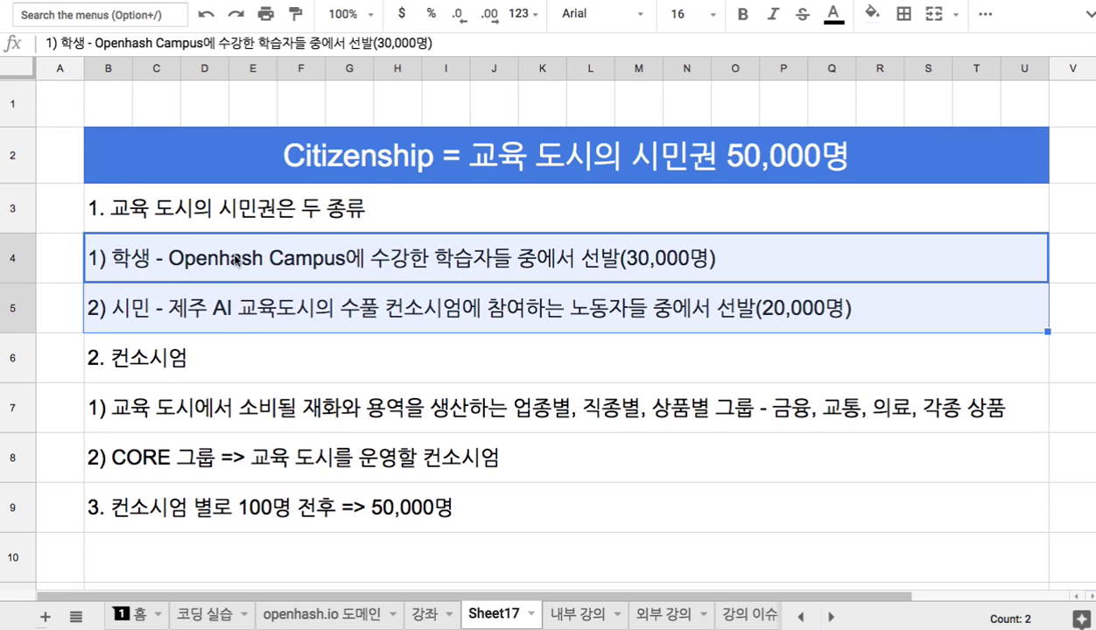
Enter the heading "4. 컨소시엄의 구성" in row 10.
scroll(243, 302, down, 2)
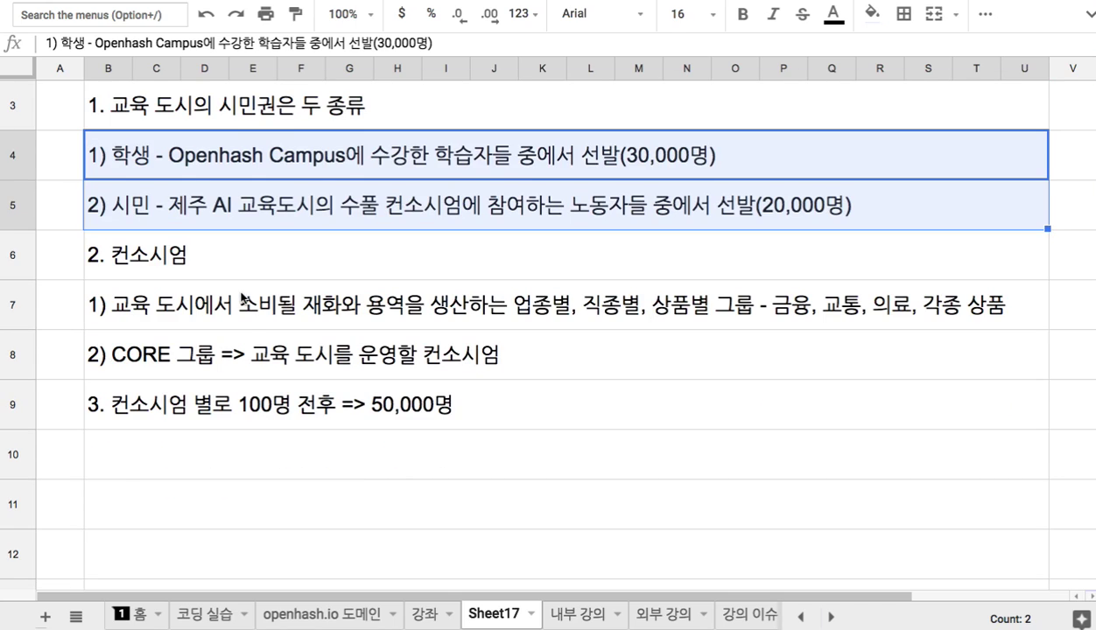
click(175, 468)
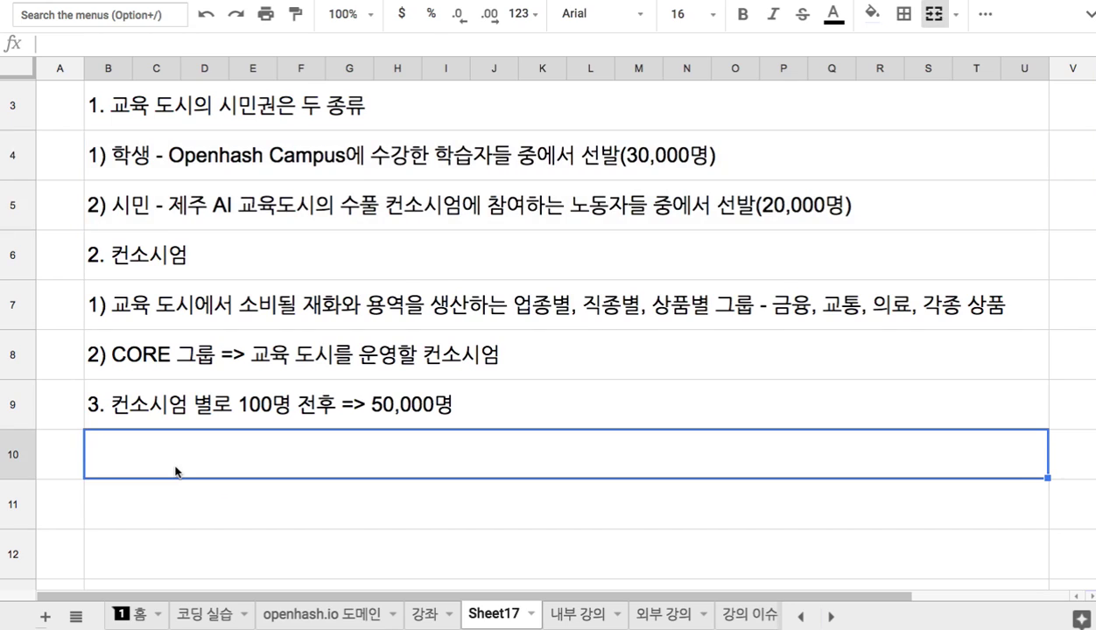
text(4. )
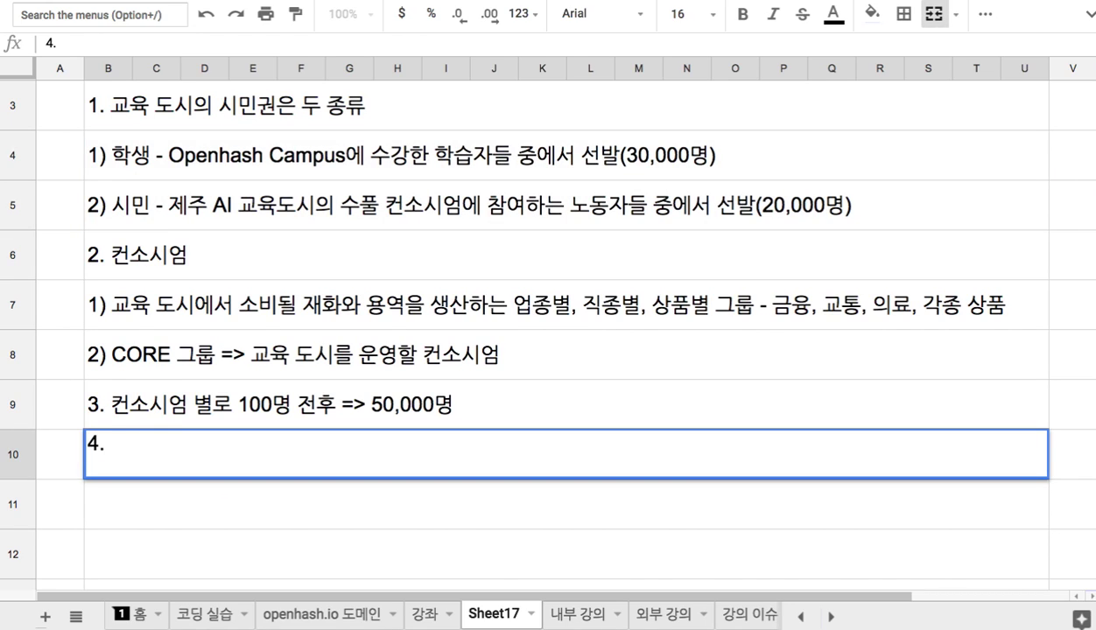
text(컨소시어)
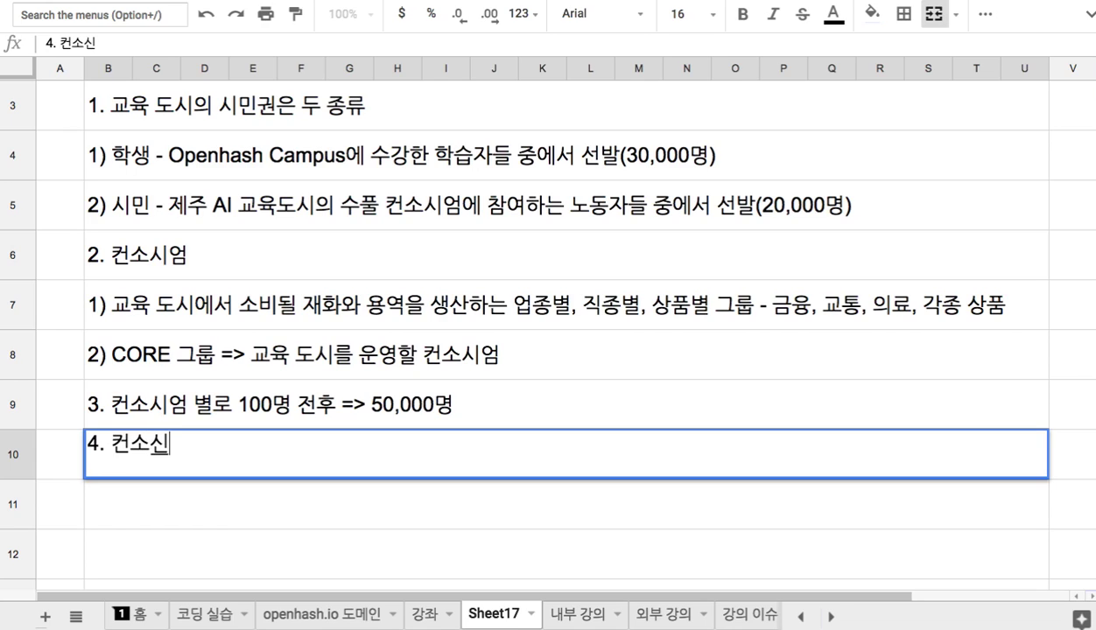
text(ㅁ으ㅣ )
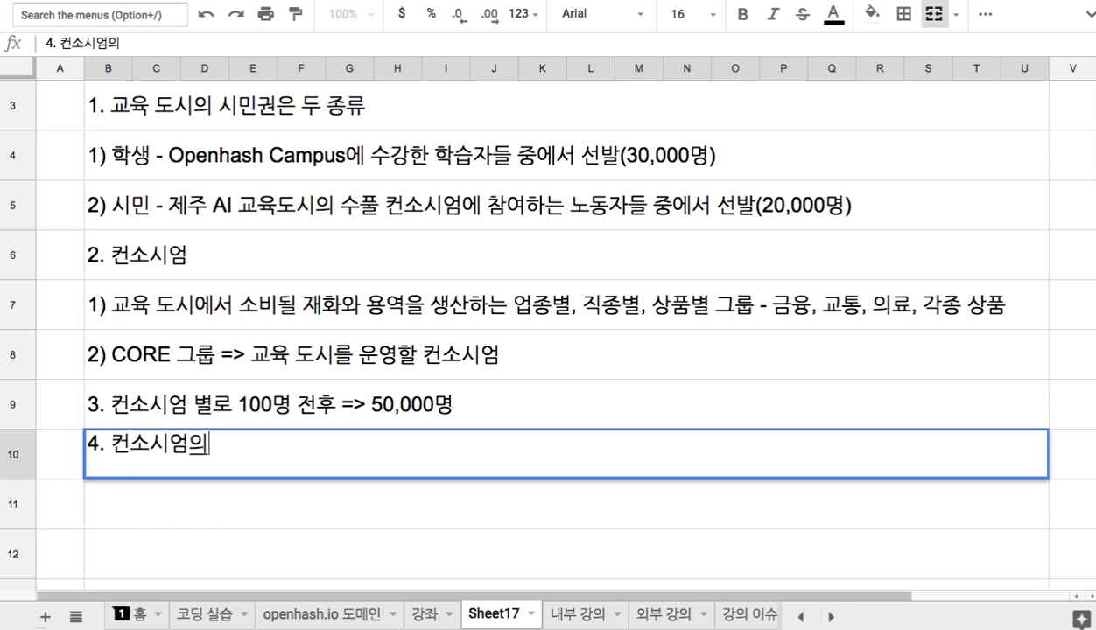
text(지)
key(BackSpace)
key(BackSpace)
key(BackSpace)
key(BackSpace)
text(의 구성)
key(Return)
Enter the first composition item "1) 핵심 개발자 또는 대표" in row 11.
text(1) 핵심 )
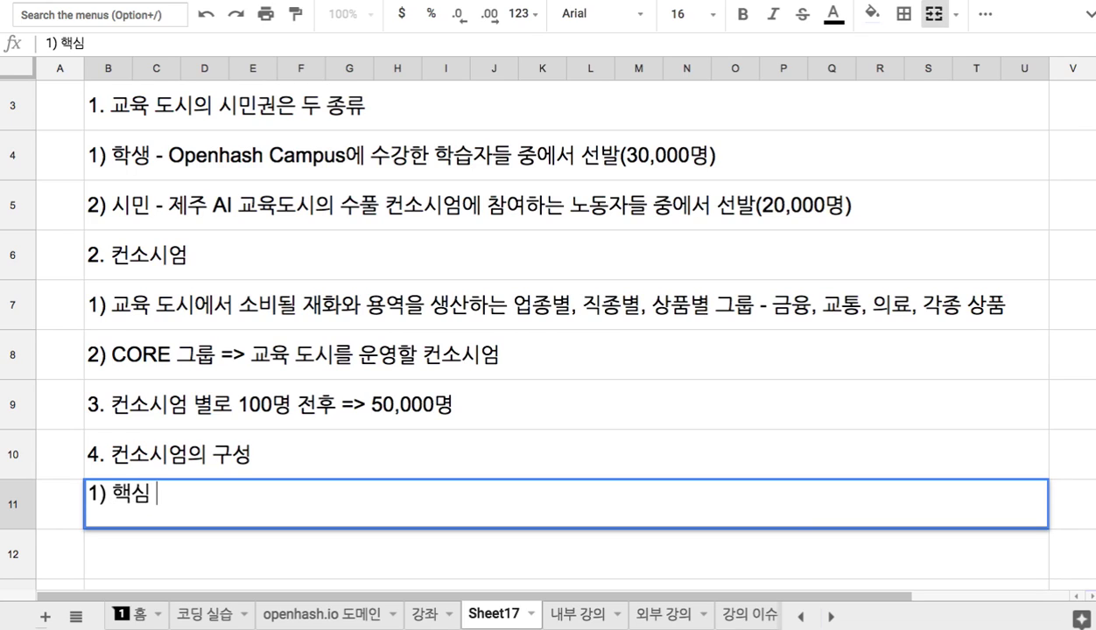
text(개발자)
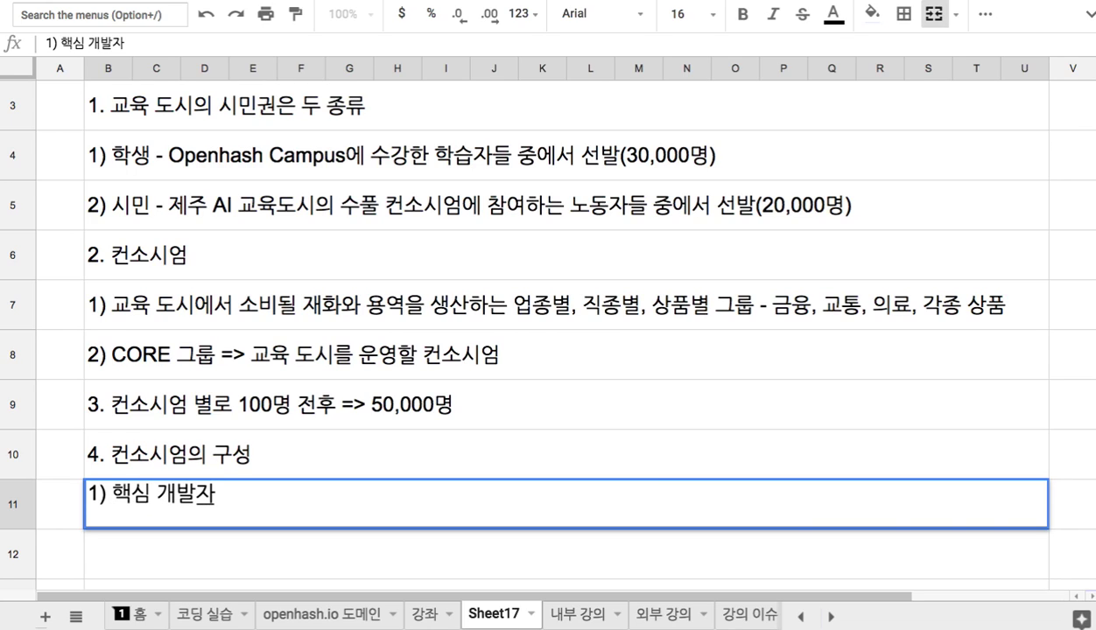
text( -)
key(BackSpace)
key(BackSpace)
text(ehs)
key(BackSpace)
key(BackSpace)
key(BackSpace)
text(ㄸㅗ는 대표)
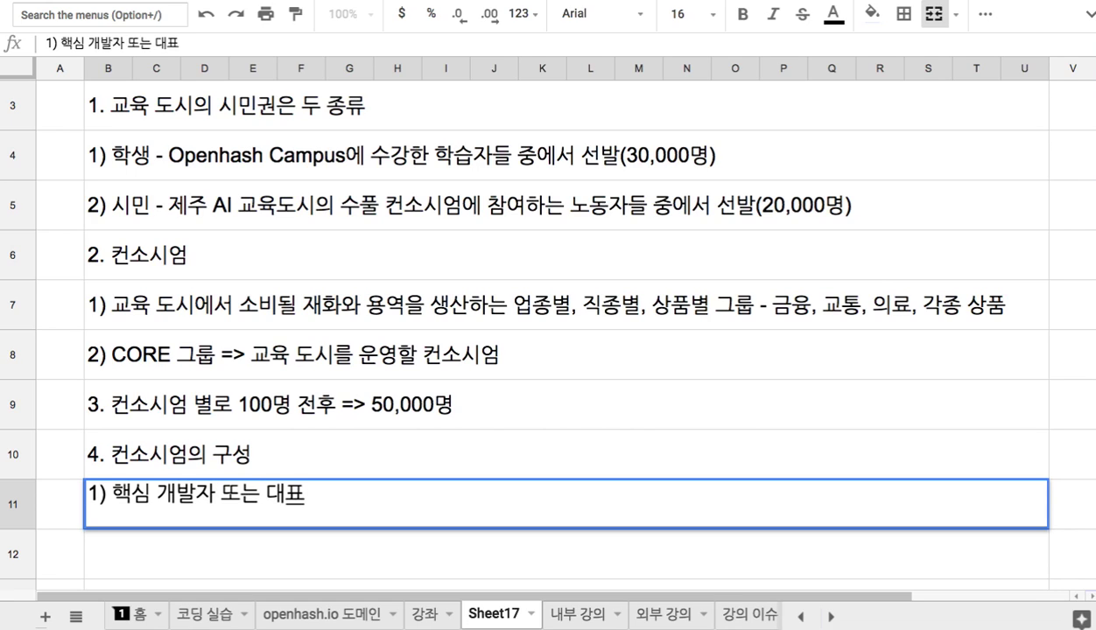
double_click(110, 446)
text(가ㄱ)
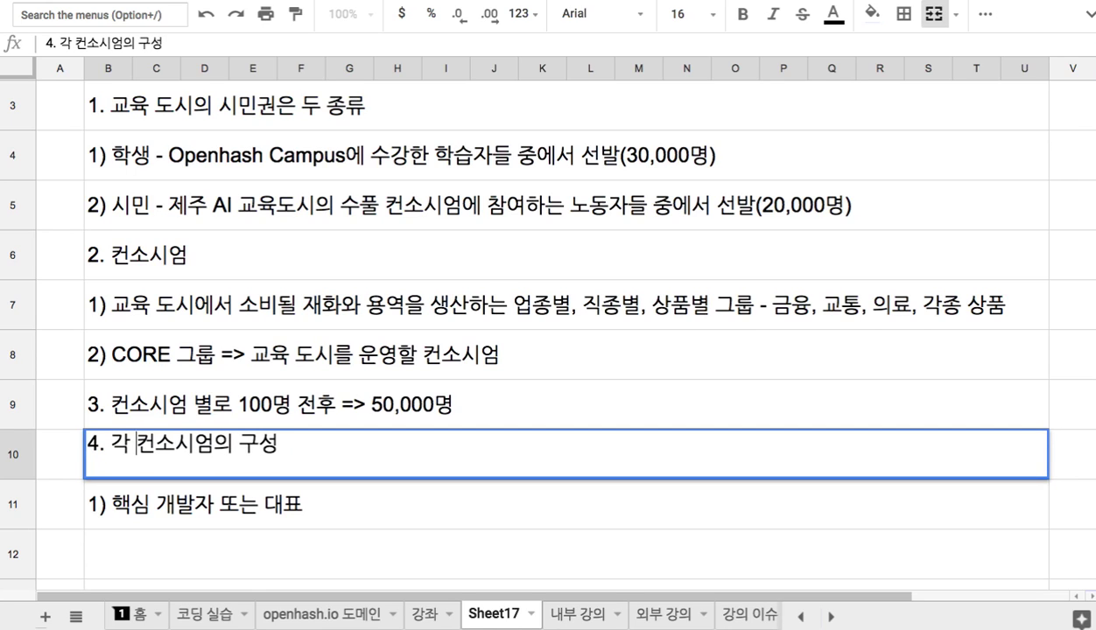
key(Left)
key(Left)
key(shift+Right)
key(shift+Right)
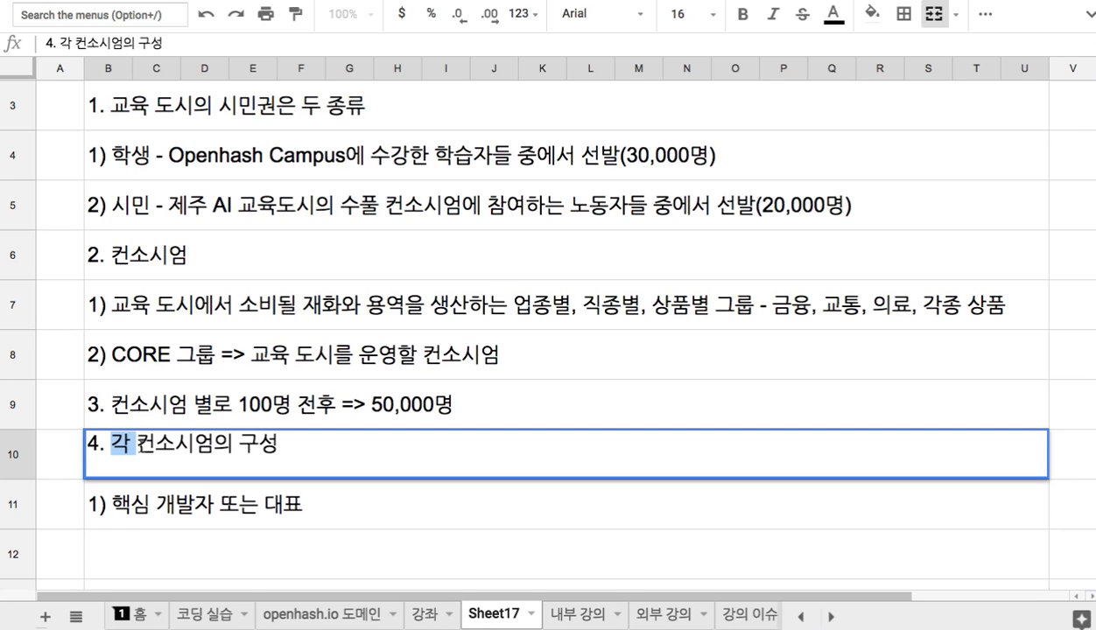
key(BackSpace)
Insert "각각" into the row 10 heading so it reads "4. 컨소시엄 각각의 구성".
click(186, 444)
text(가ㄱ각)
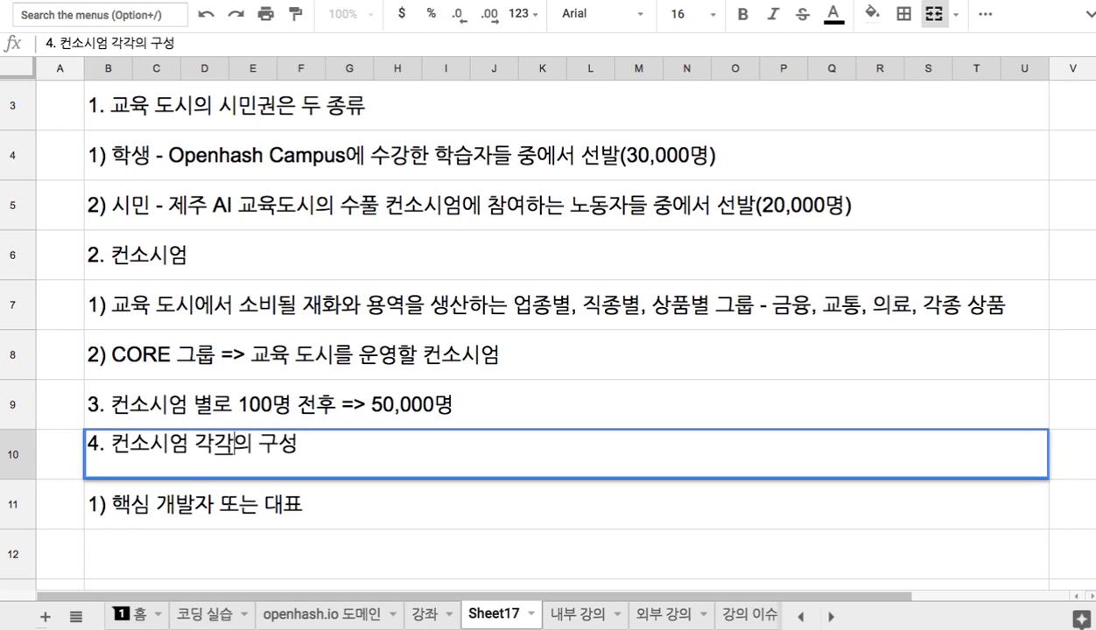
click(164, 506)
Extend the row 11 item to read "1) 핵심 개발자 또는 대표자" and highlight "핵심 개발자" in it.
scroll(162, 490, down, 4)
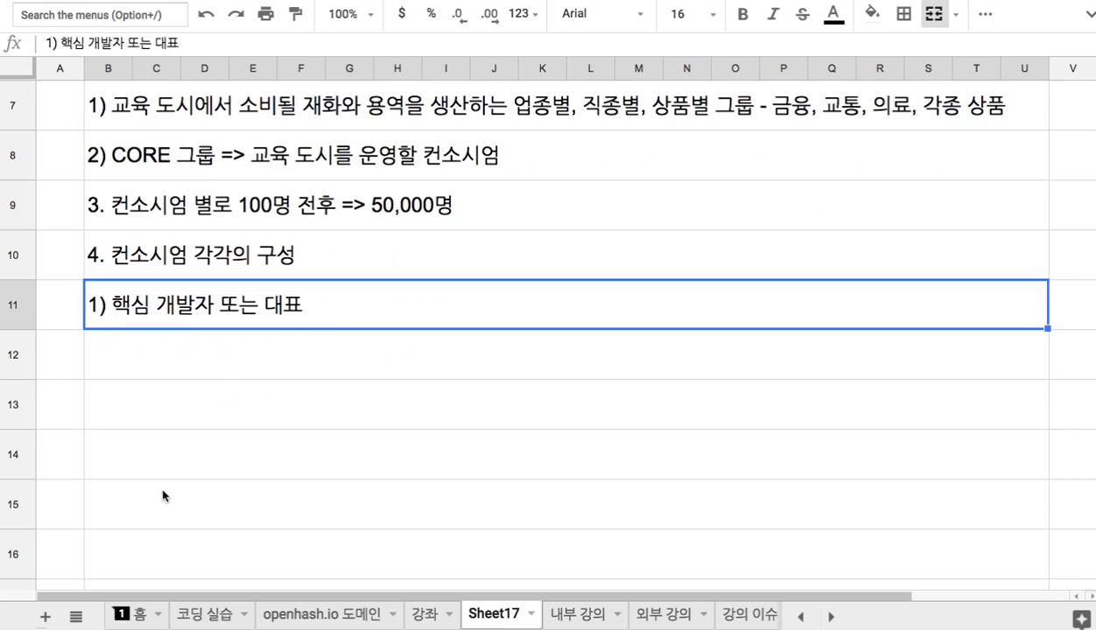
double_click(128, 315)
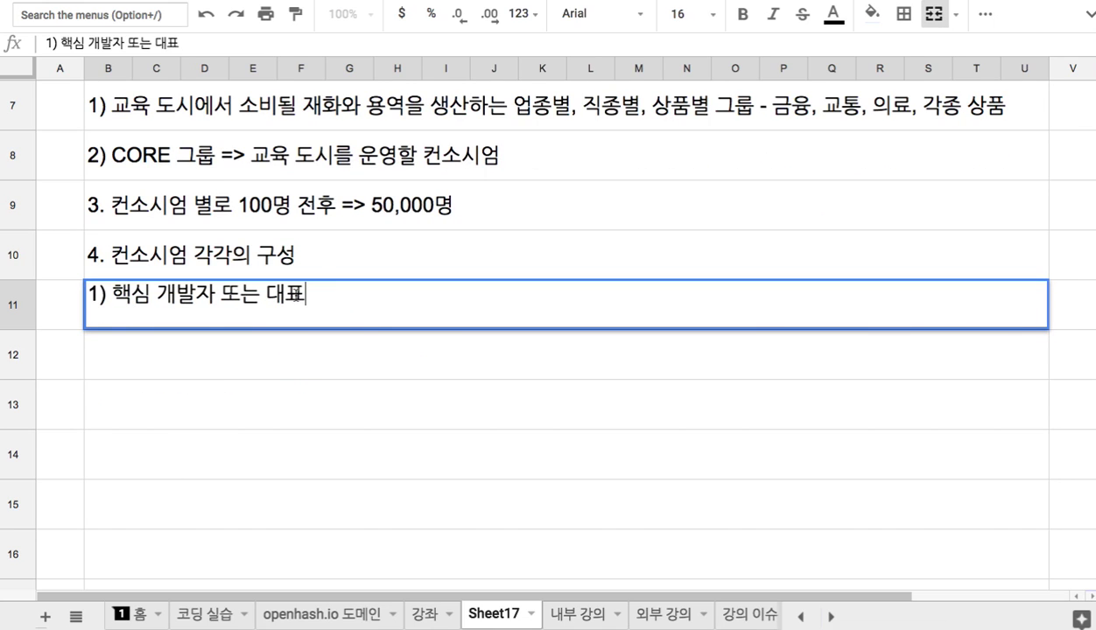
text(자)
drag(112, 295, 213, 295)
Enter the second composition item "2) 동료 개발자" in row 12.
click(167, 375)
text(2) )
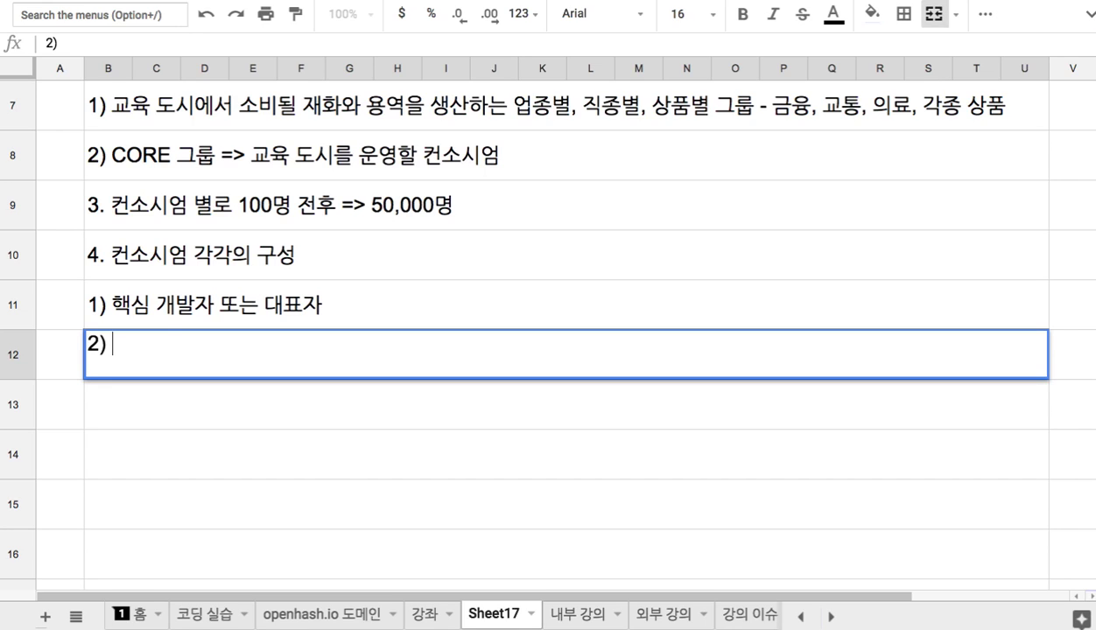
text(동료)
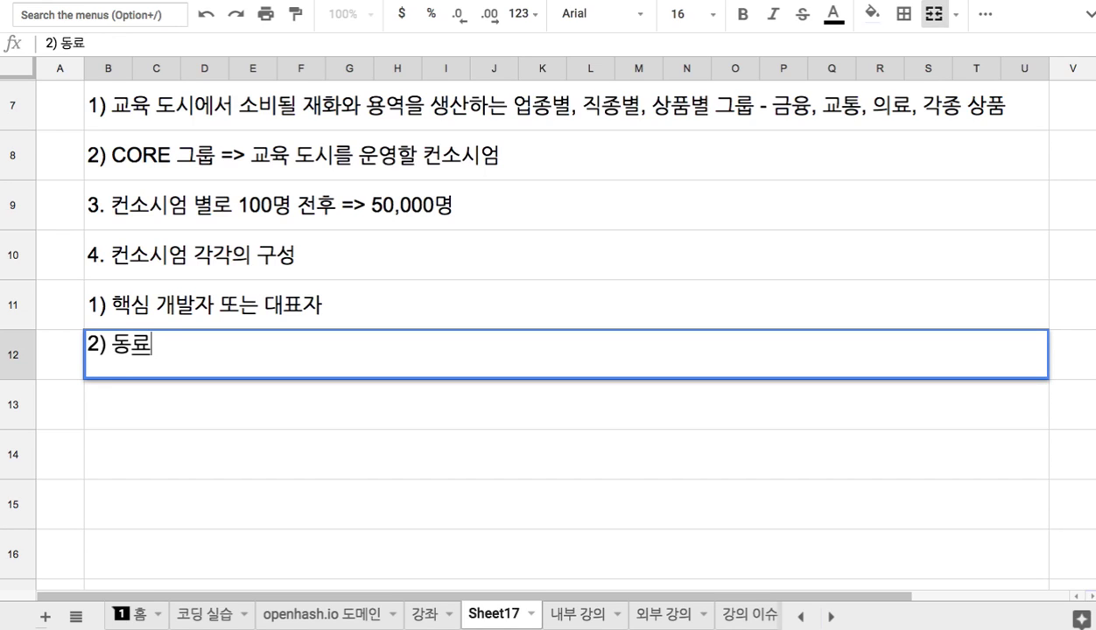
text( 개발자)
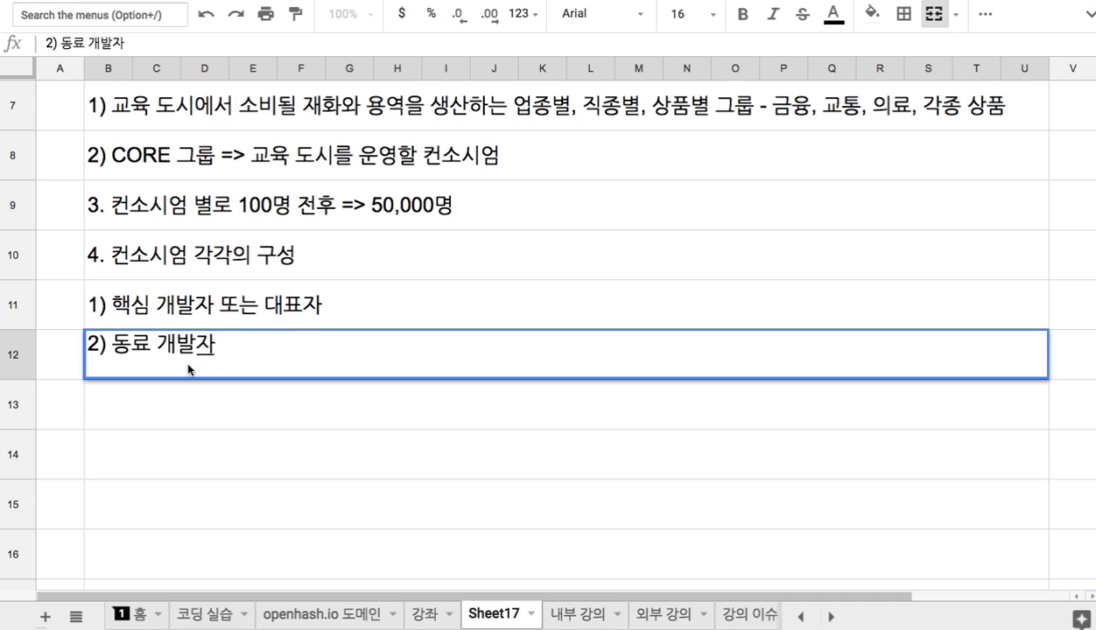
Append the headcounts "- 1~2명" to the row 11 item and "- 20 ~ 30명" to the row 12 item.
double_click(337, 306)
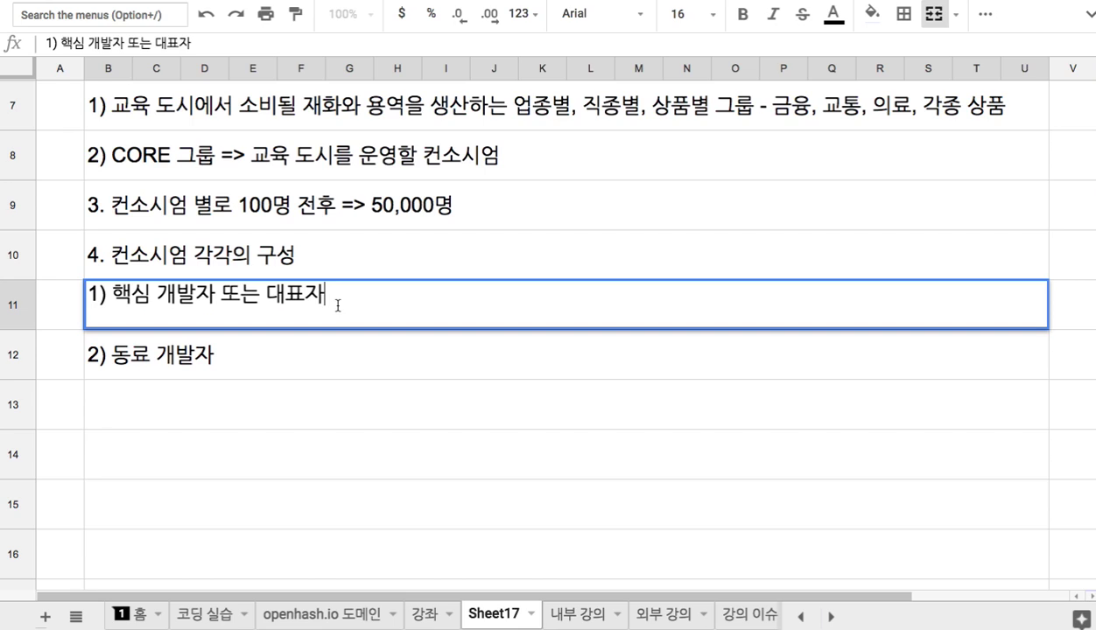
text(- 1~2명)
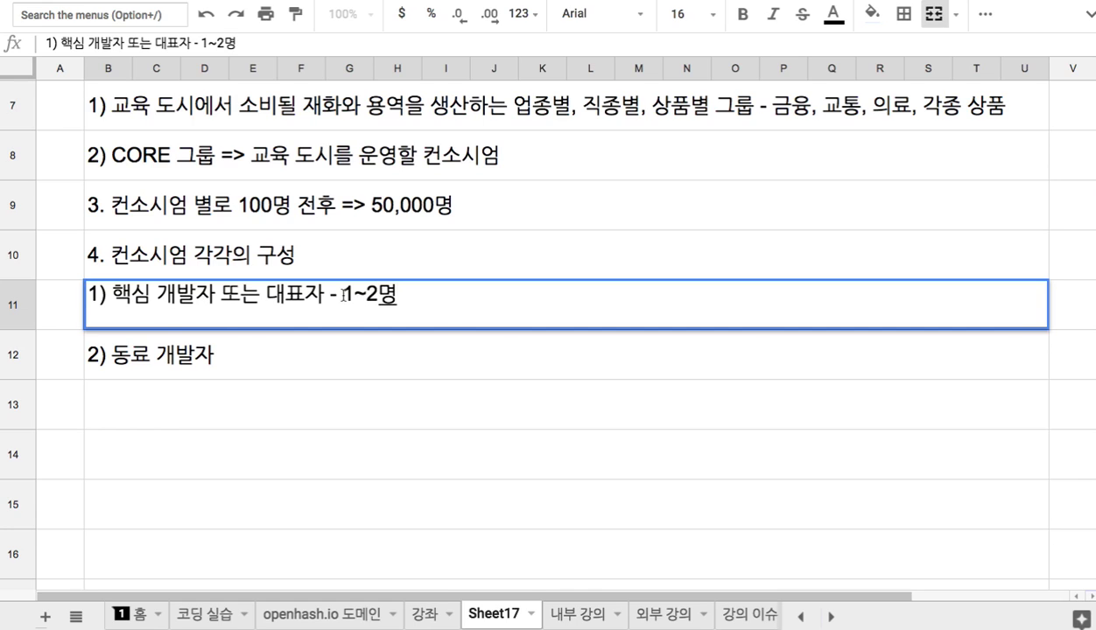
double_click(281, 365)
text(- 20 ~ 30명)
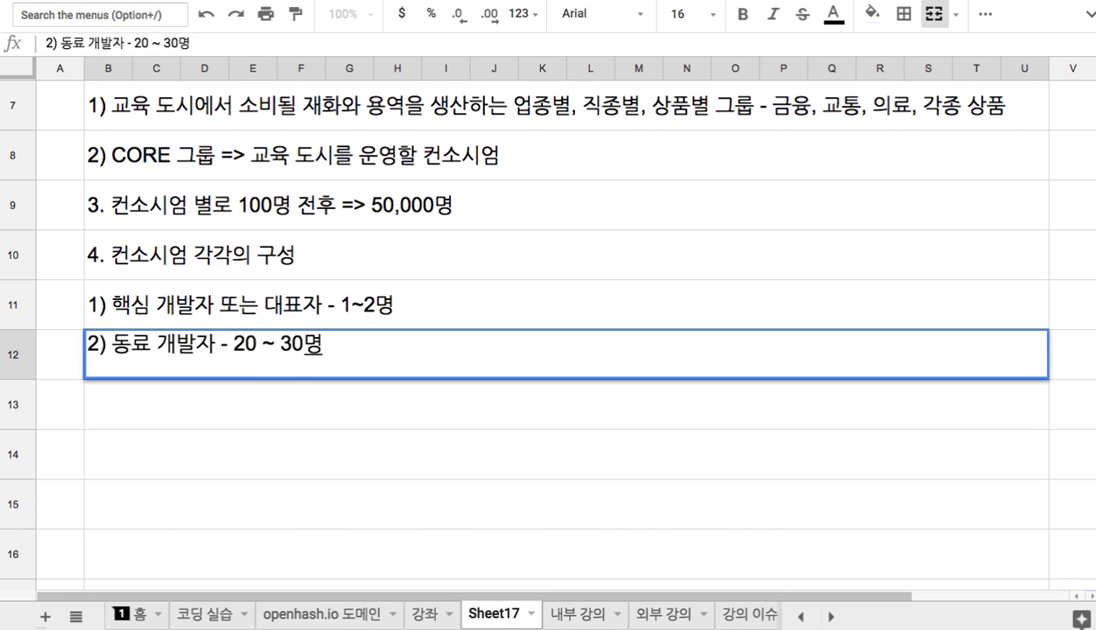
Append the example ". 예를 들어, 교육도시 은행 컨소시엄의 경우, 은행 모듈 핵심 개발자" to the row 11 item.
click(196, 267)
double_click(456, 312)
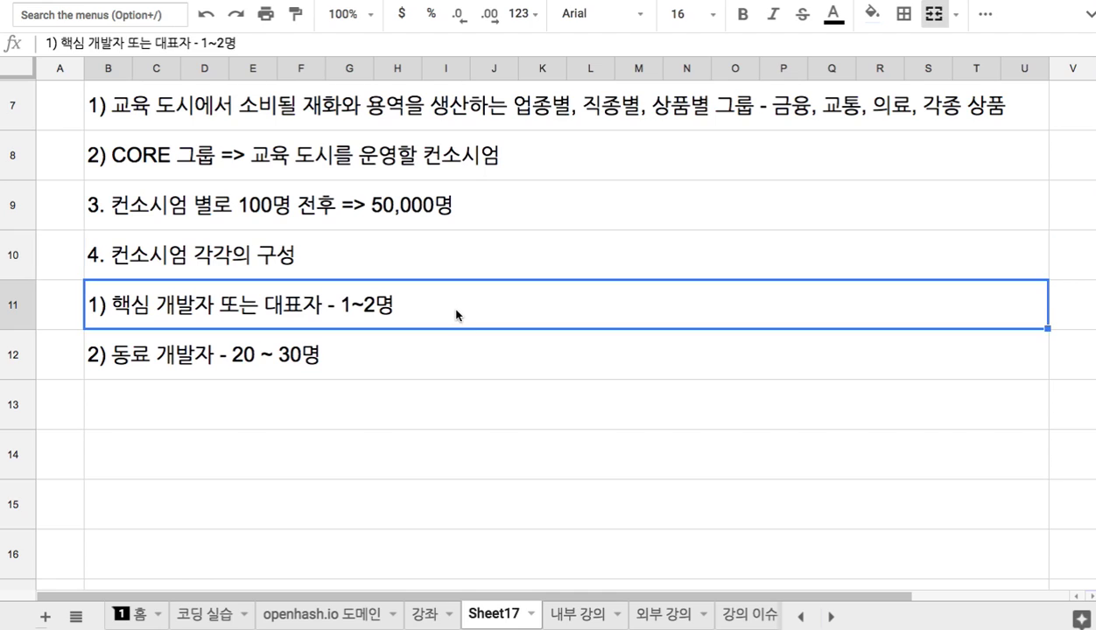
text(. 예를 들)
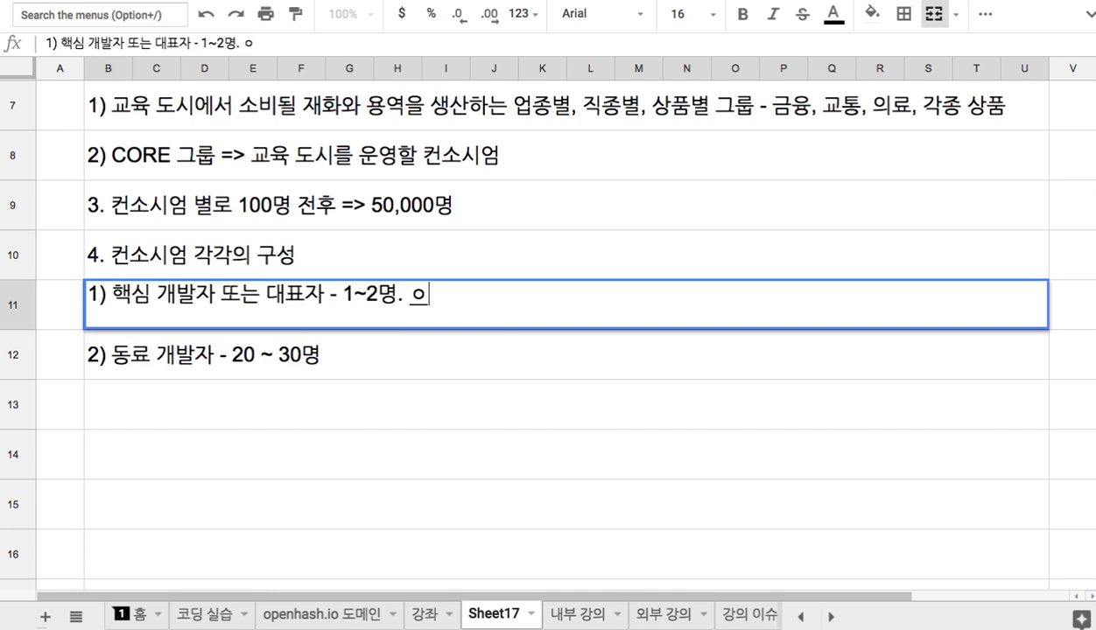
text(어, 은행)
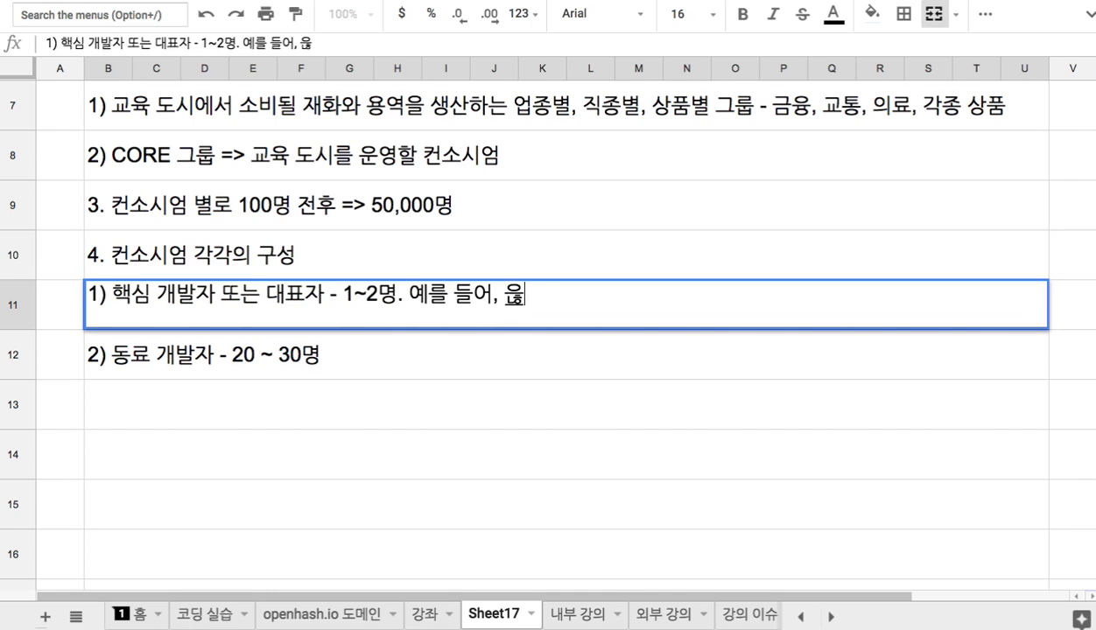
key(BackSpace)
key(BackSpace)
key(BackSpace)
key(BackSpace)
text(교육ㄷ도시 은행)
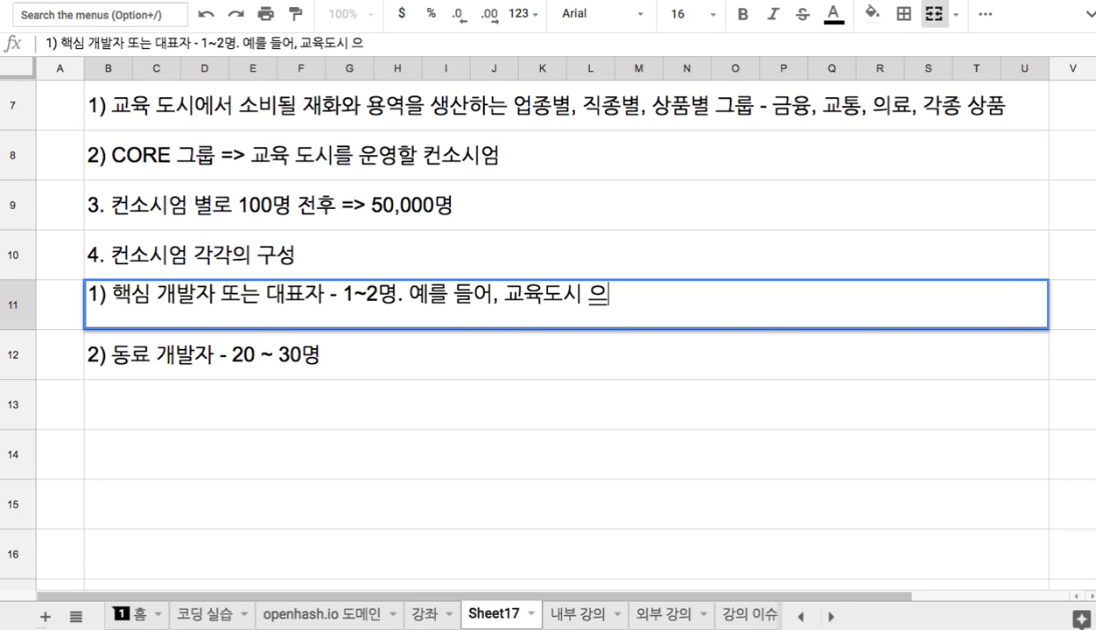
text( 컨소시엄으)
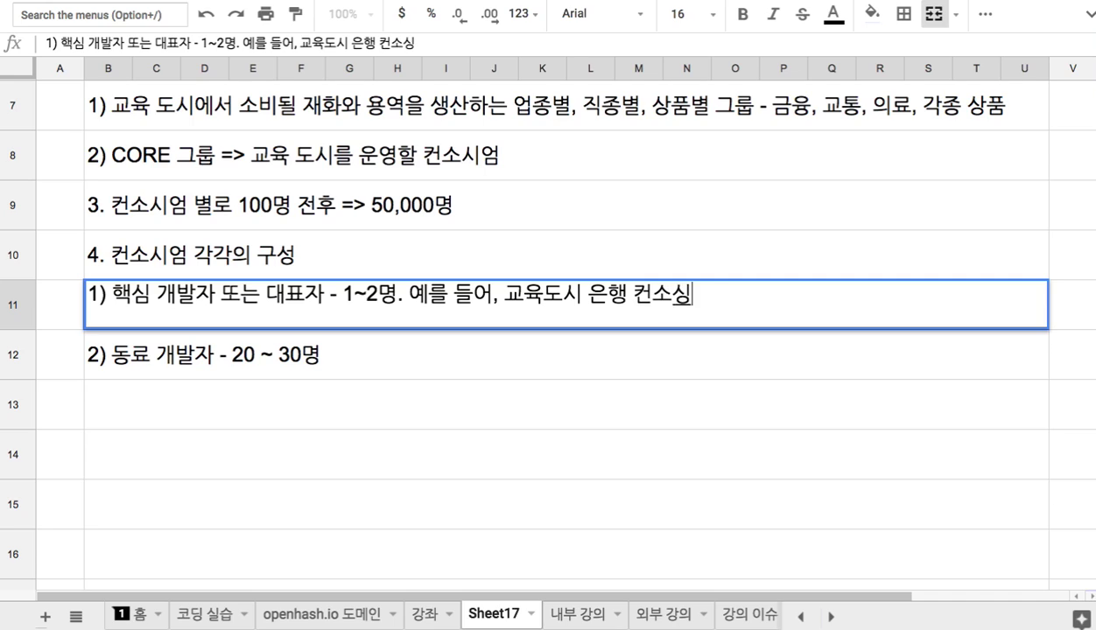
text(의 경우, 은행 )
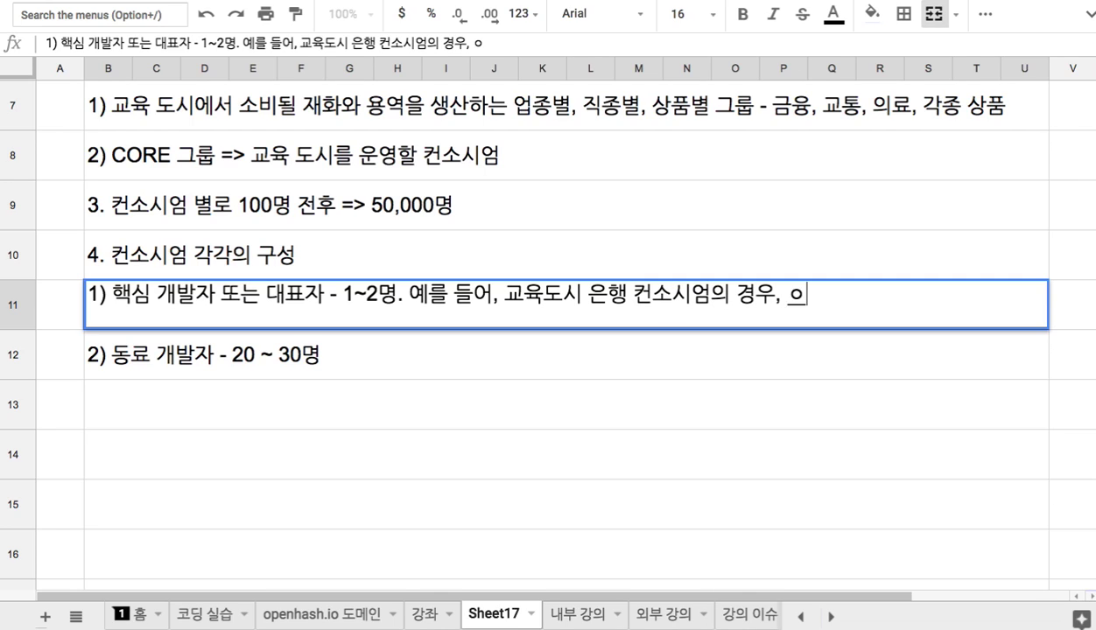
text(모듈)
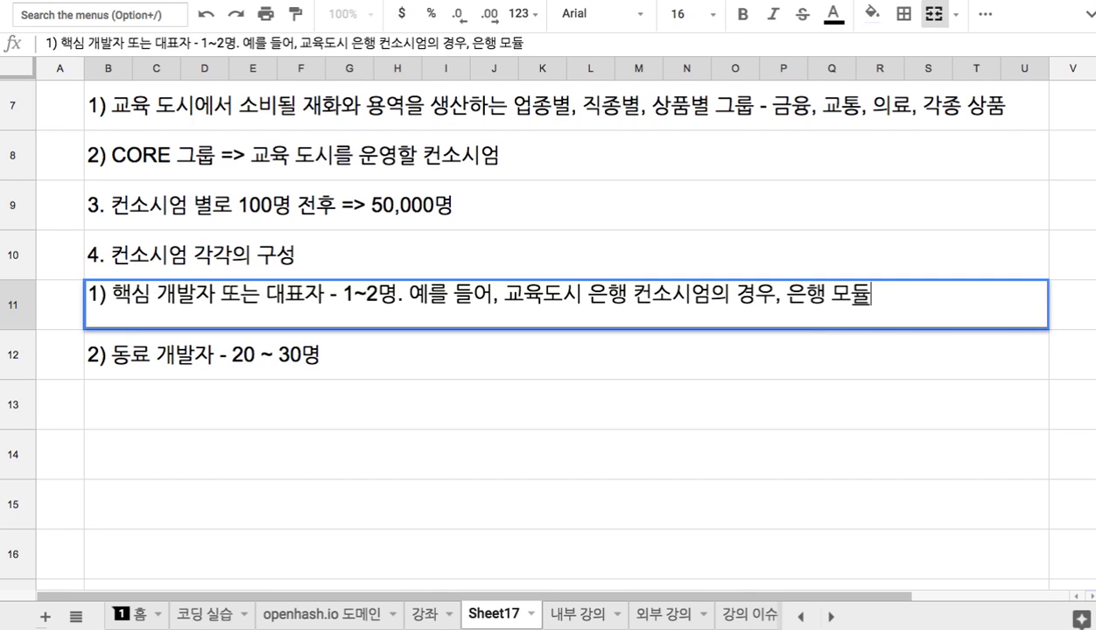
text( 했핵심 개발자)
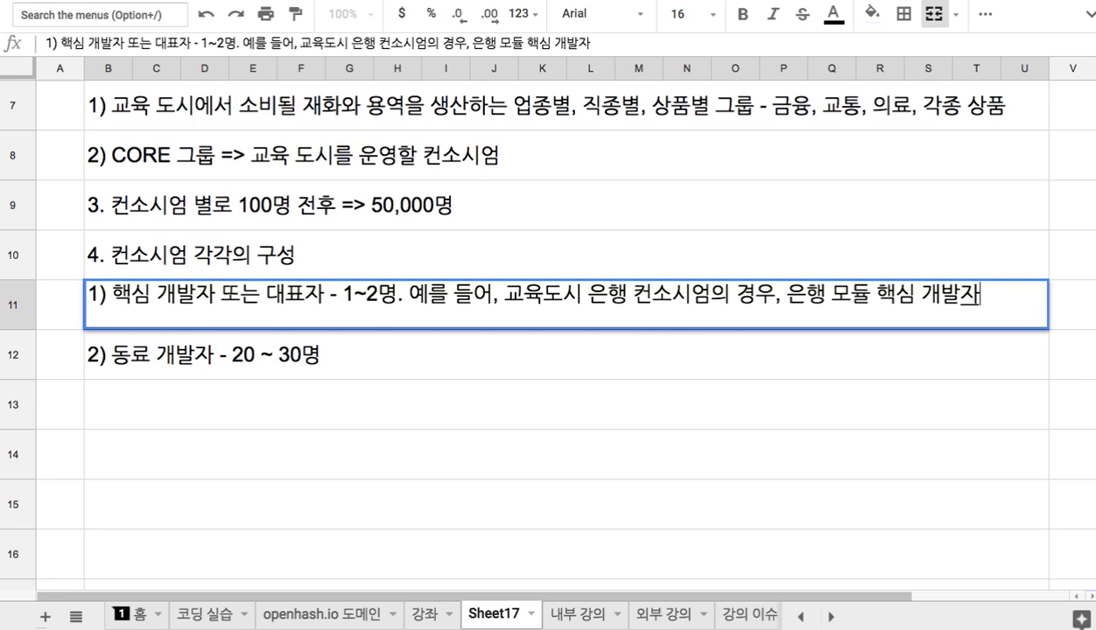
Revisit the row 11 and row 12 items and highlight the headcount "20 ~ 30명" in row 12.
click(339, 354)
key(Return)
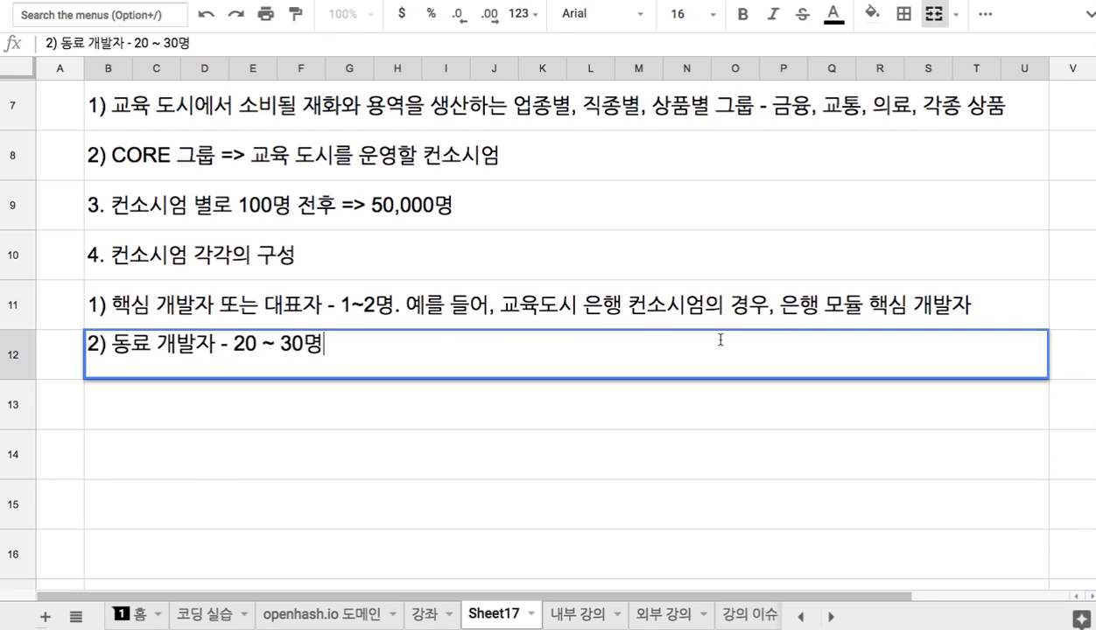
double_click(811, 303)
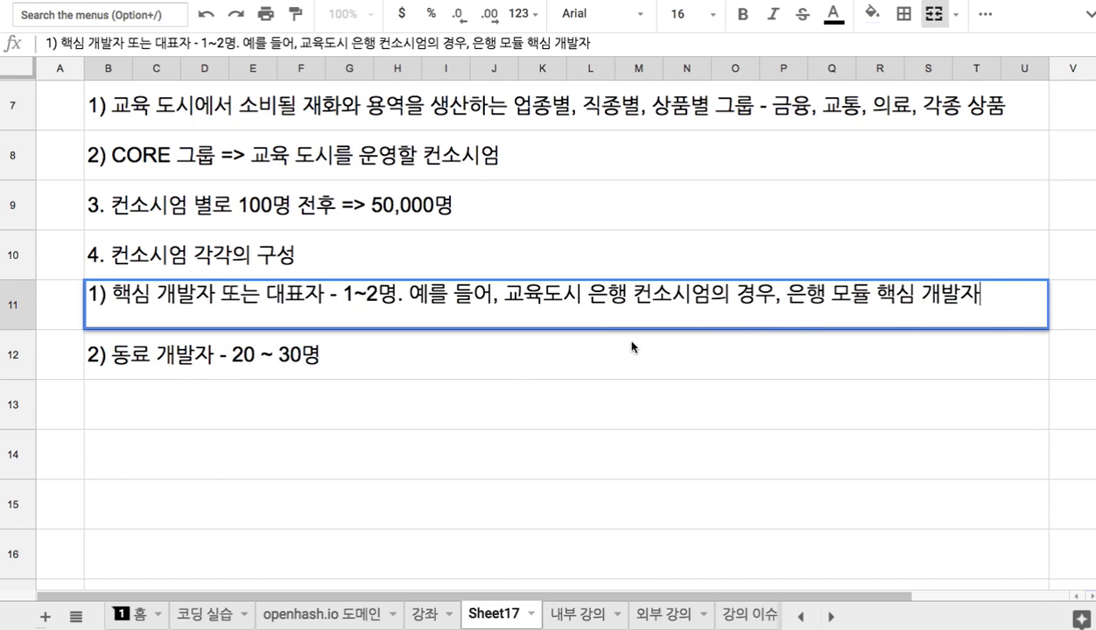
double_click(226, 354)
drag(232, 343, 323, 345)
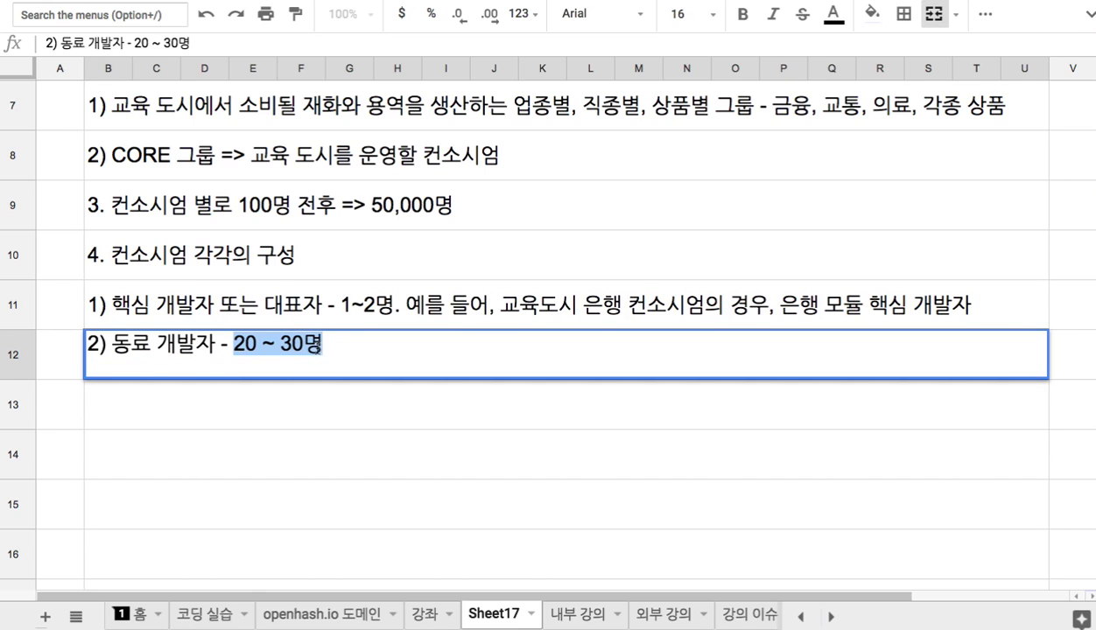
Enter the third composition item "3) 70~80명의 Intern 직원 = 학습자 = 학생" in row 13.
click(304, 406)
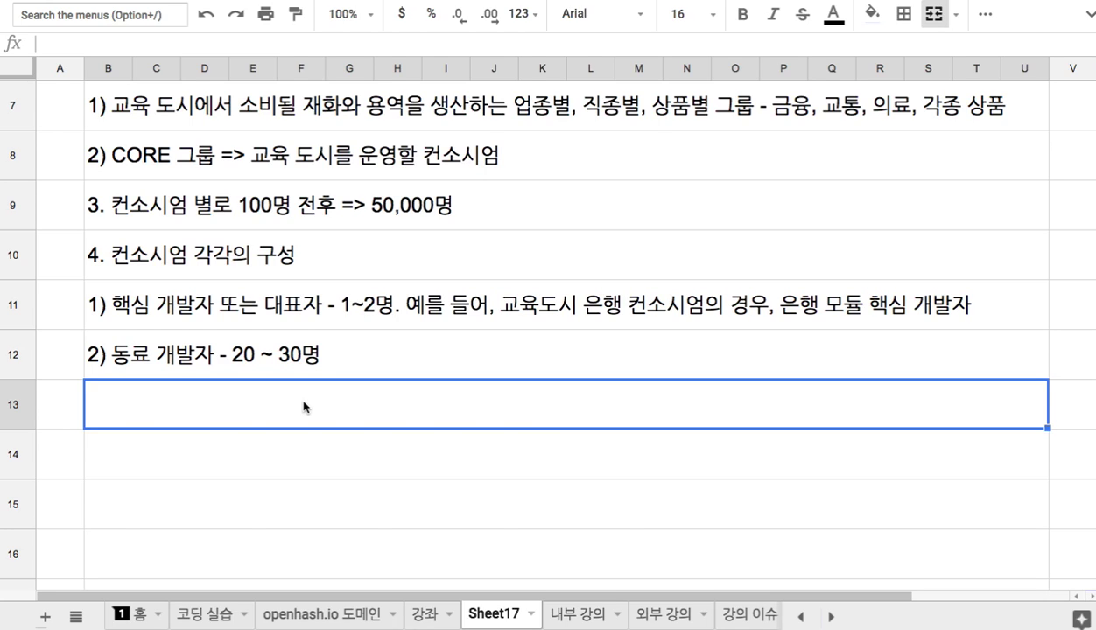
text(3)
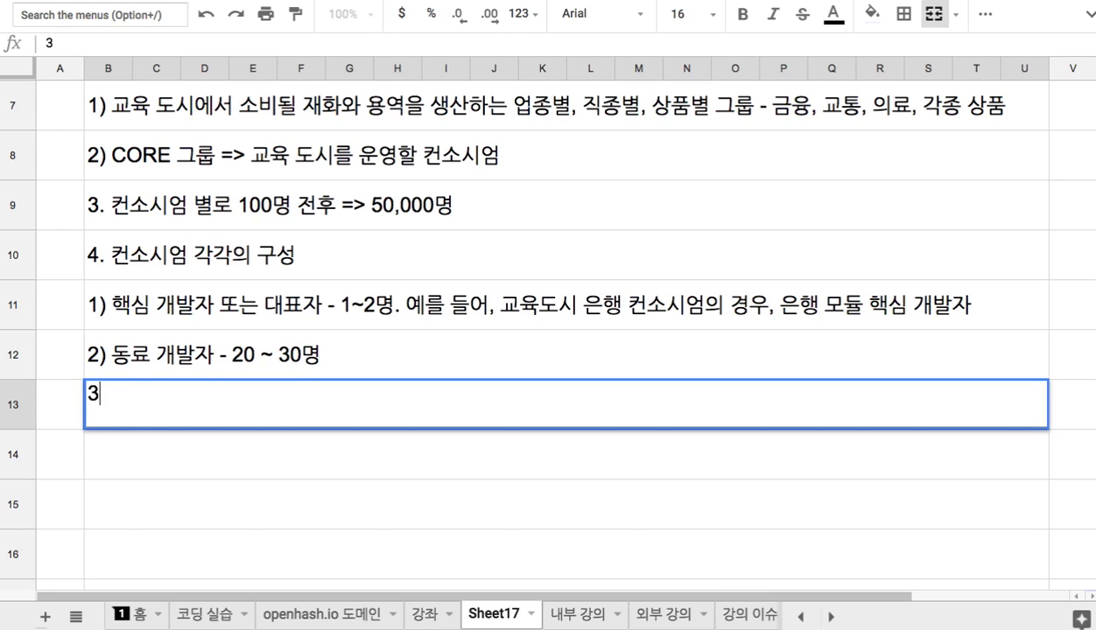
text() 70~80명)
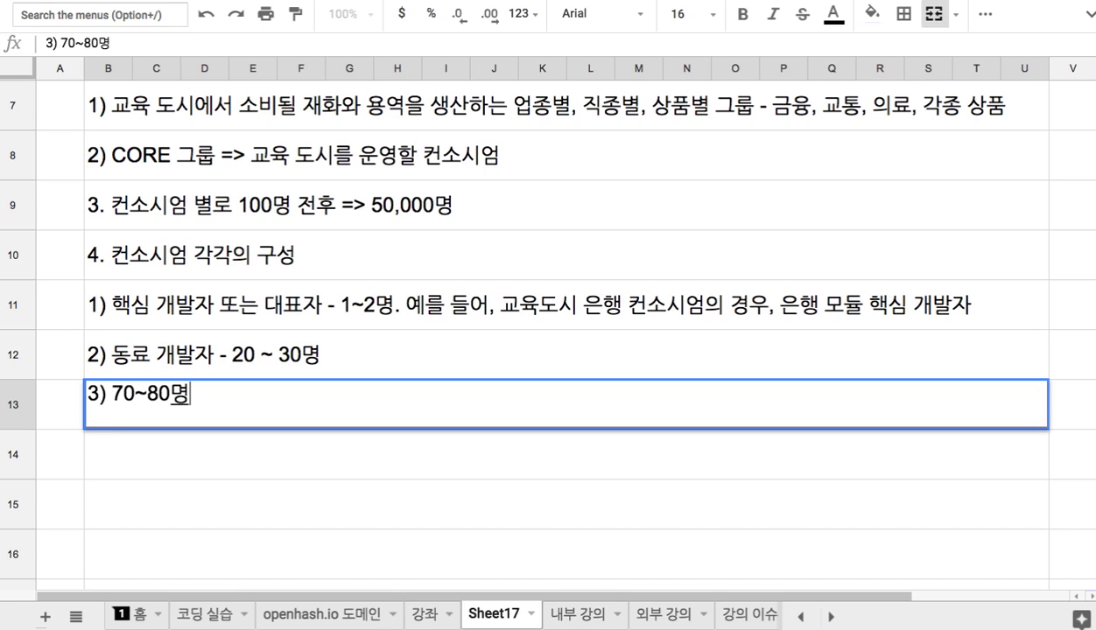
text(은)
key(BackSpace)
text(의 Intern 직원)
text(= 학습자)
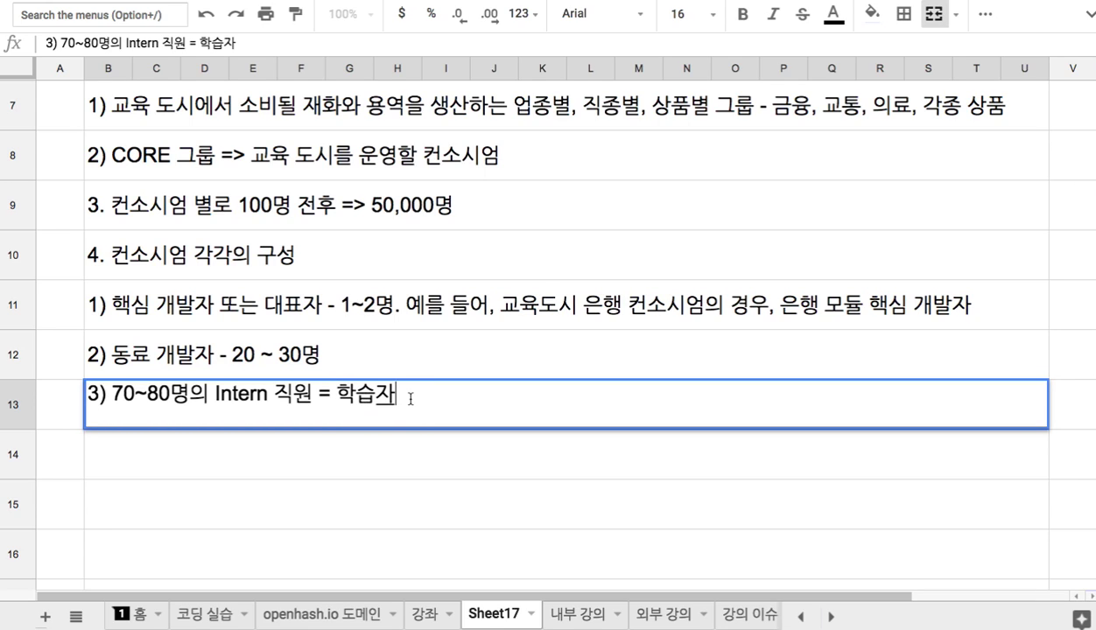
text( = ㅎㄱ)
key(BackSpace)
key(BackSpace)
text(핫생)
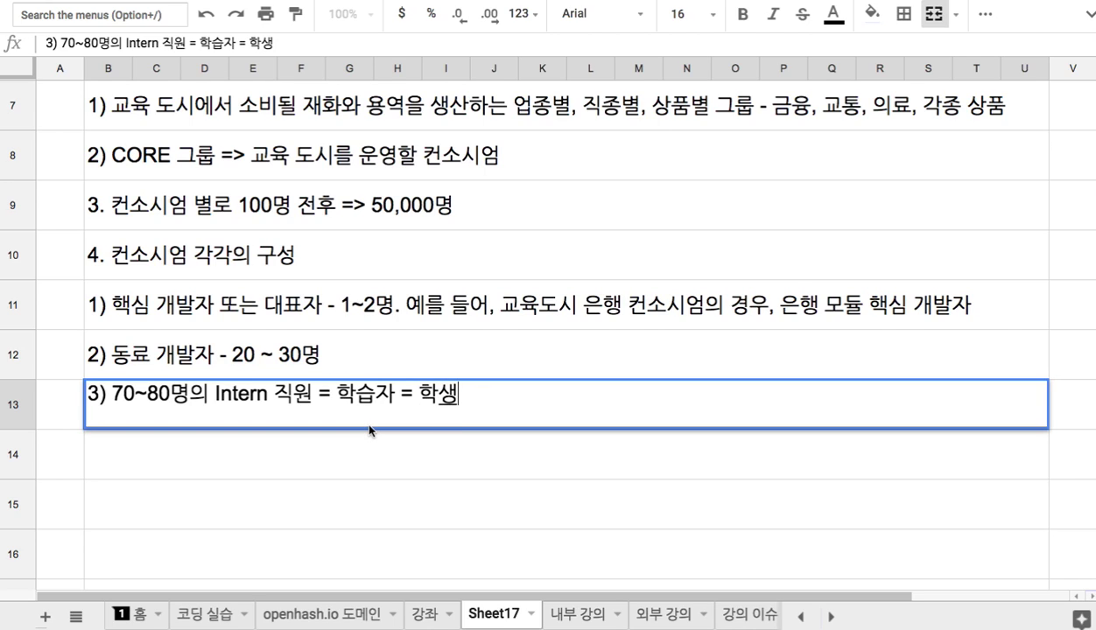
Enter the heading "5. 학생" in row 14 and highlight "Intern 직" in the row 13 item.
click(263, 448)
text(5/)
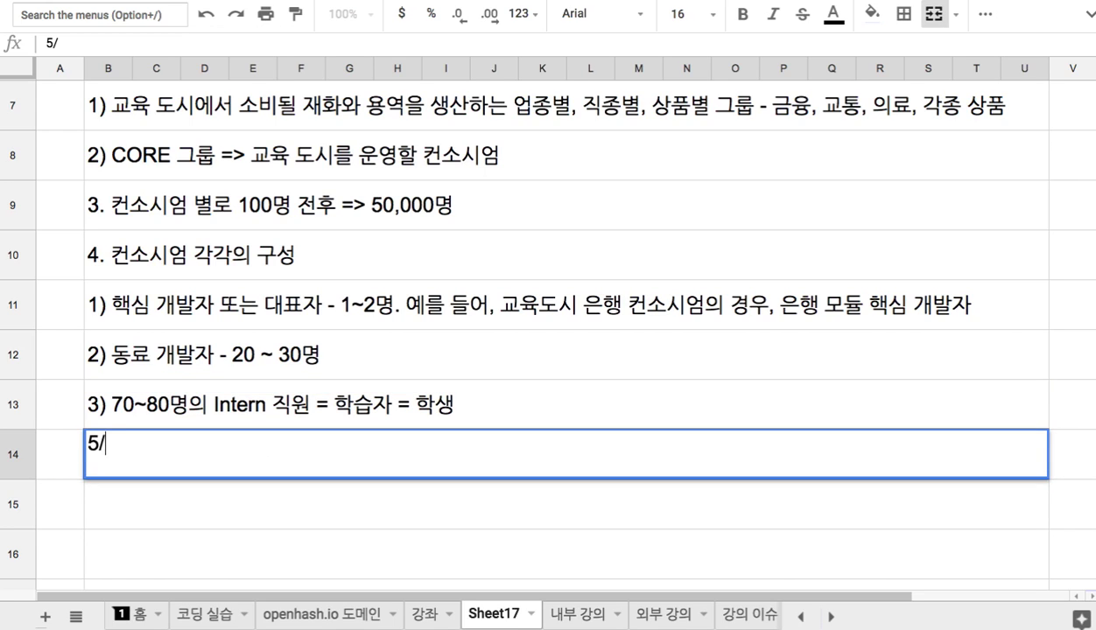
key(BackSpace)
text(. 학생)
key(Return)
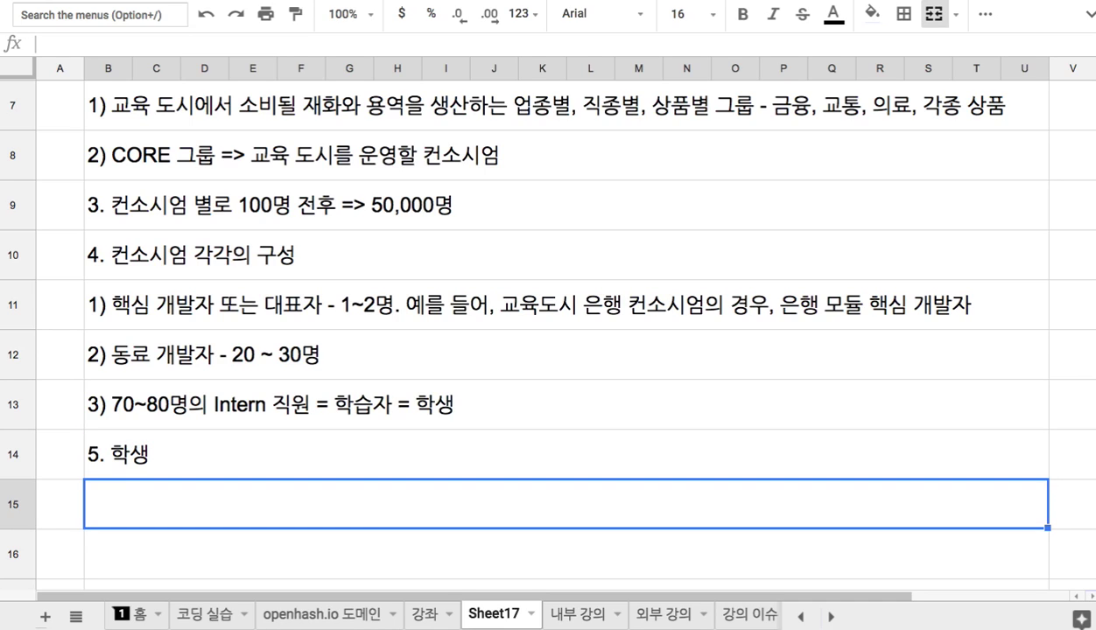
double_click(265, 401)
drag(208, 394, 292, 394)
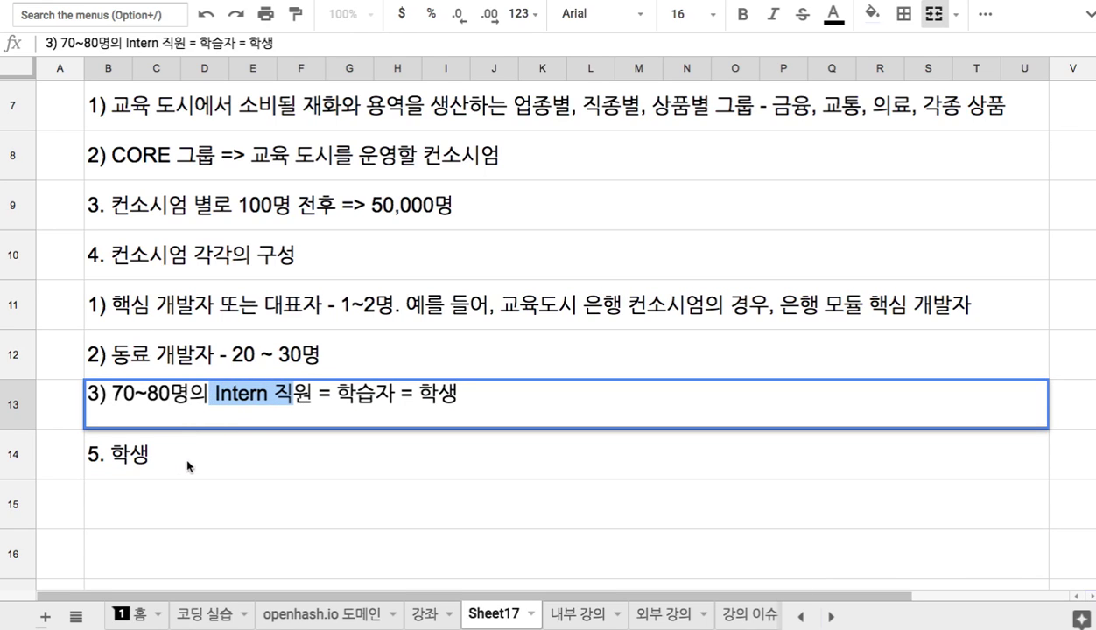
Enter the first student item "1) 초등 ~ 대학원까지 누구나 인턴이 될 수 있다." in row 15.
click(207, 506)
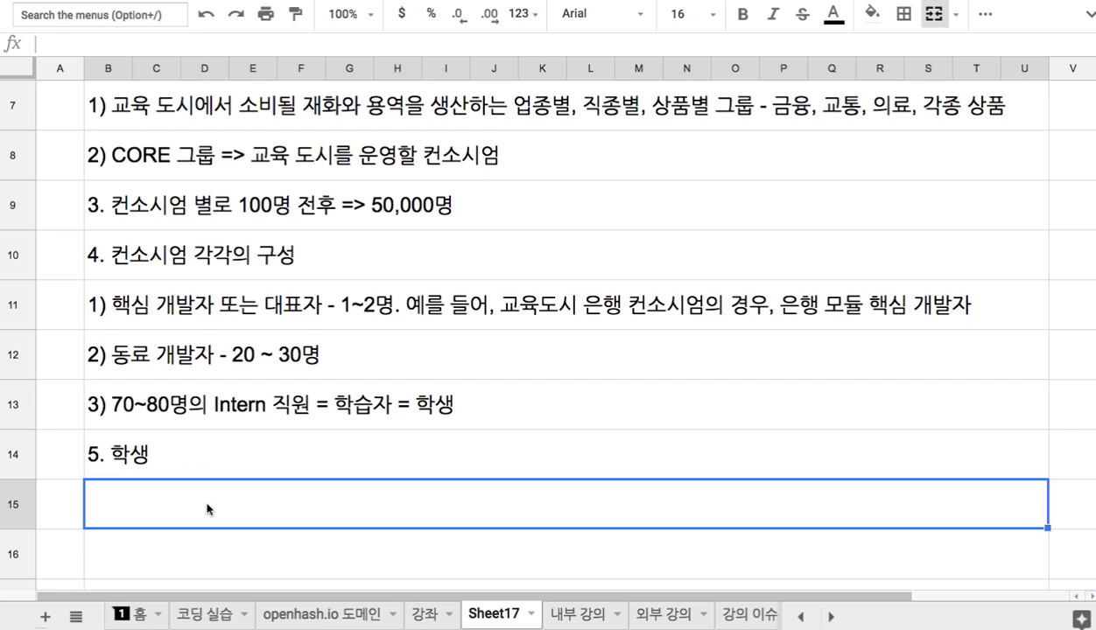
text(1)
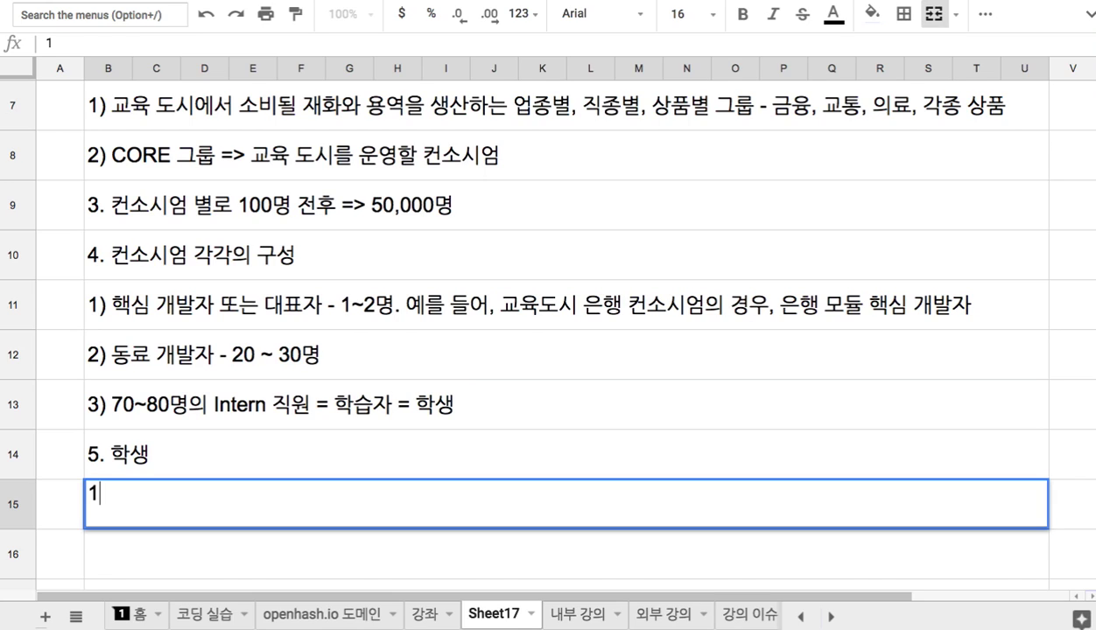
text() 초등)
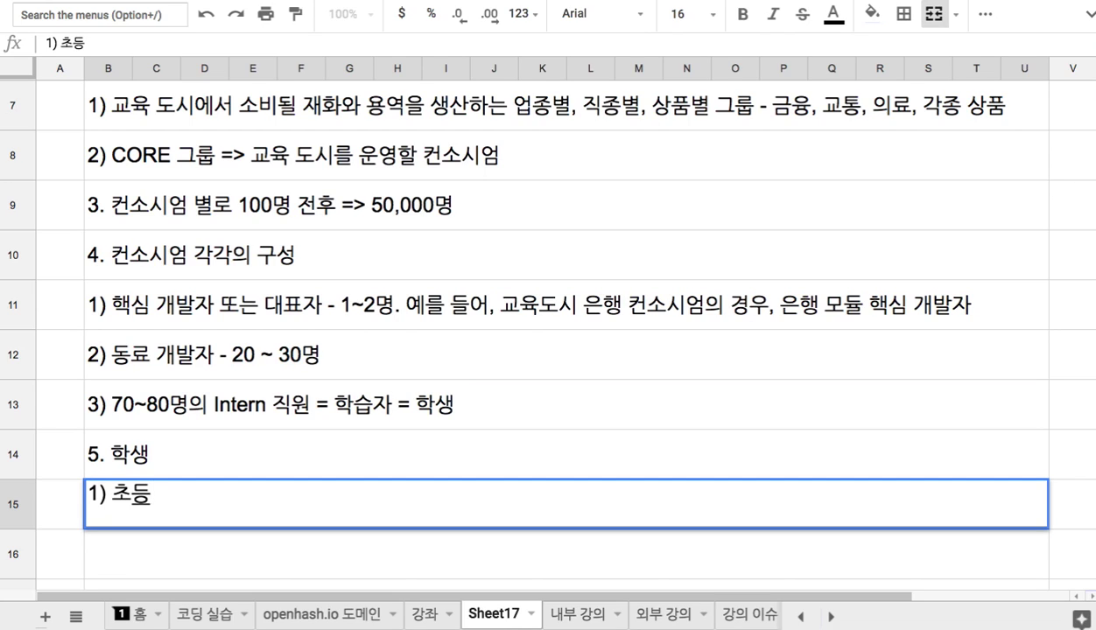
text( ~ 대)
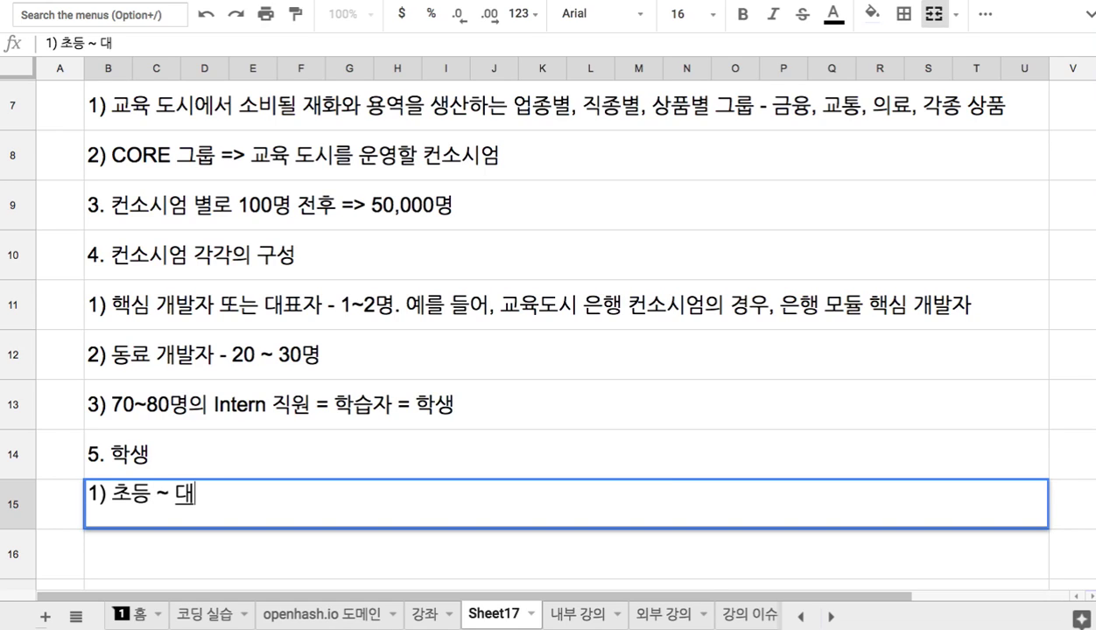
text(학원까지 )
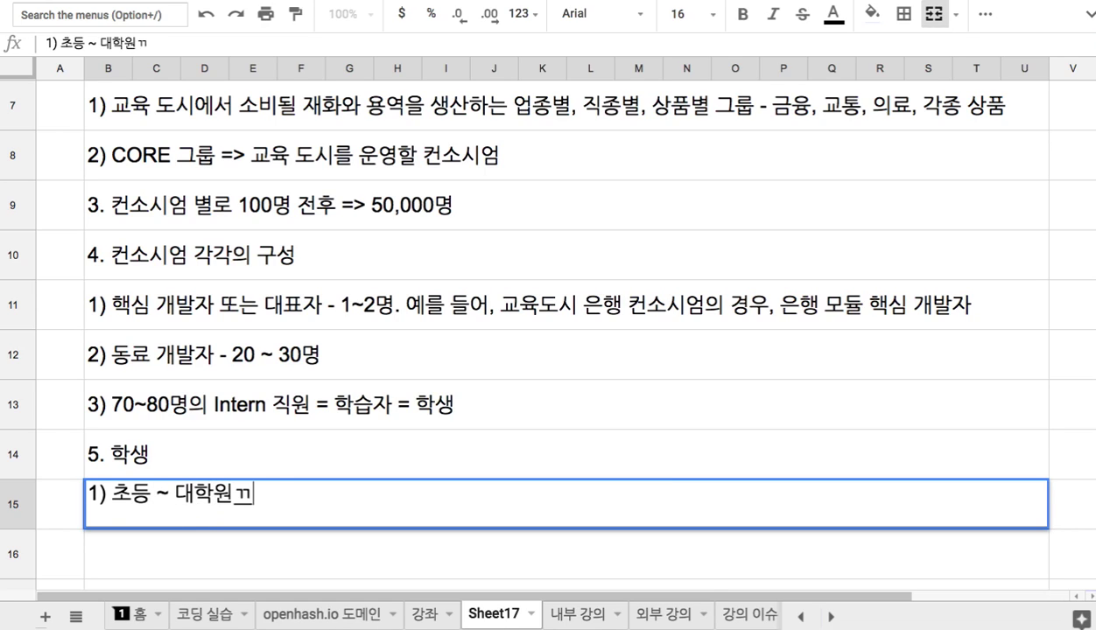
text(누구나 인)
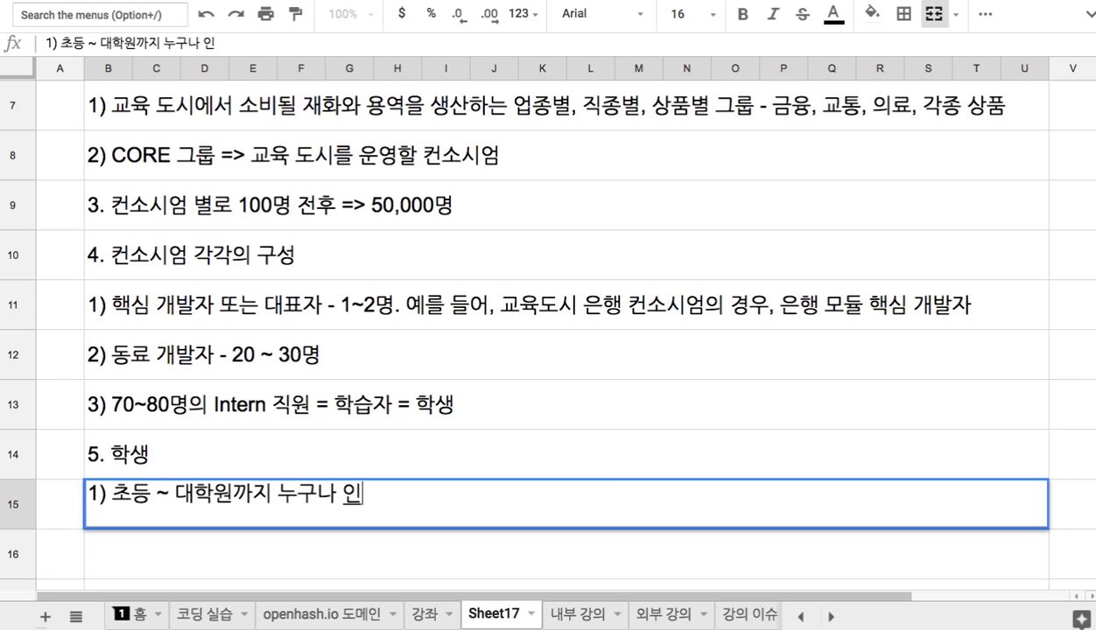
text(터이)
key(BackSpace)
key(BackSpace)
text(터이 될)
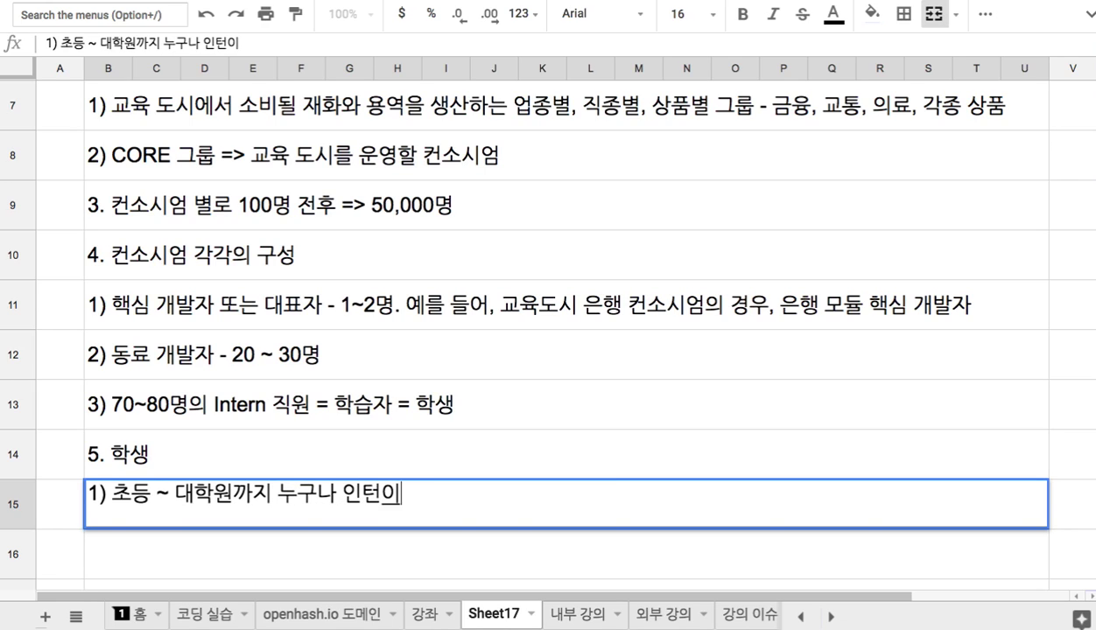
text( 수 있다.)
key(Return)
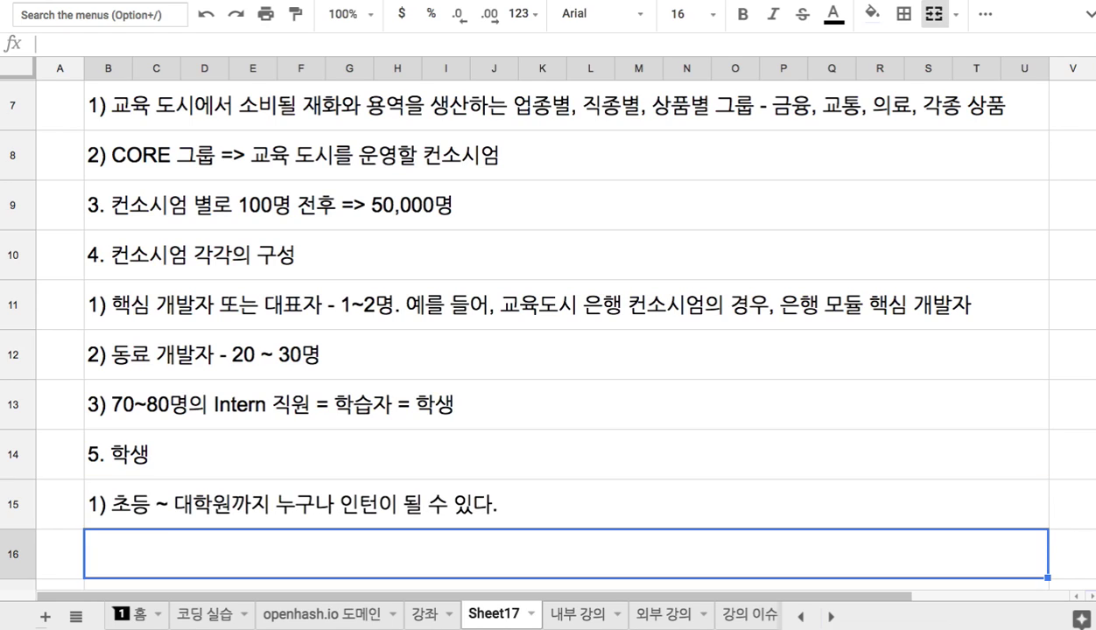
Enter the heading "6. 초등학생이 은행이나, 법원의 인턴?" in row 16.
scroll(201, 468, down, 3)
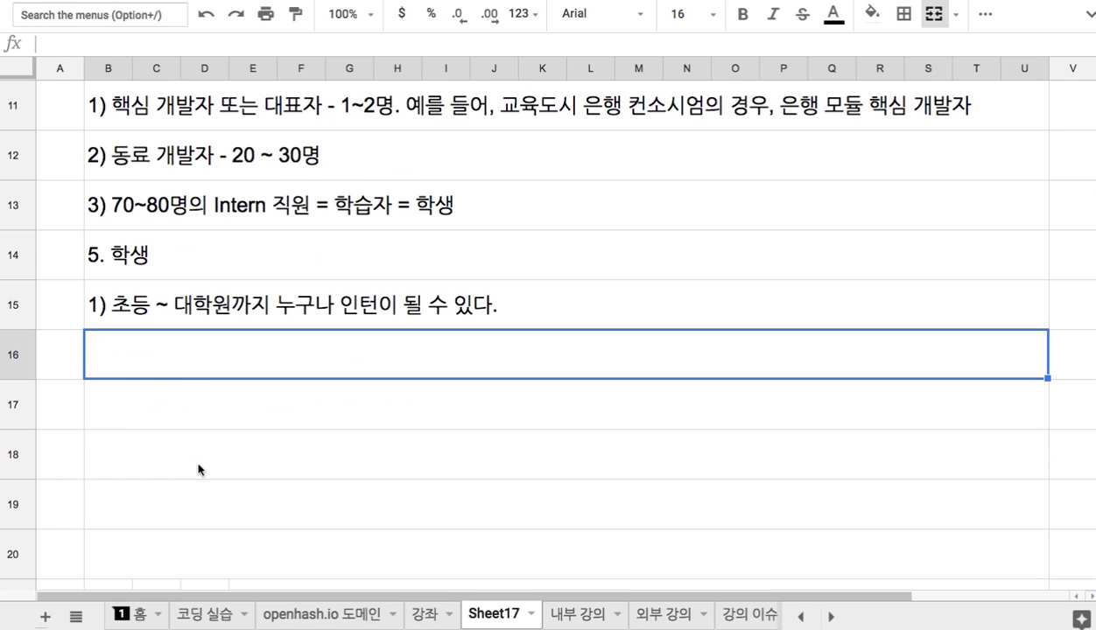
double_click(133, 356)
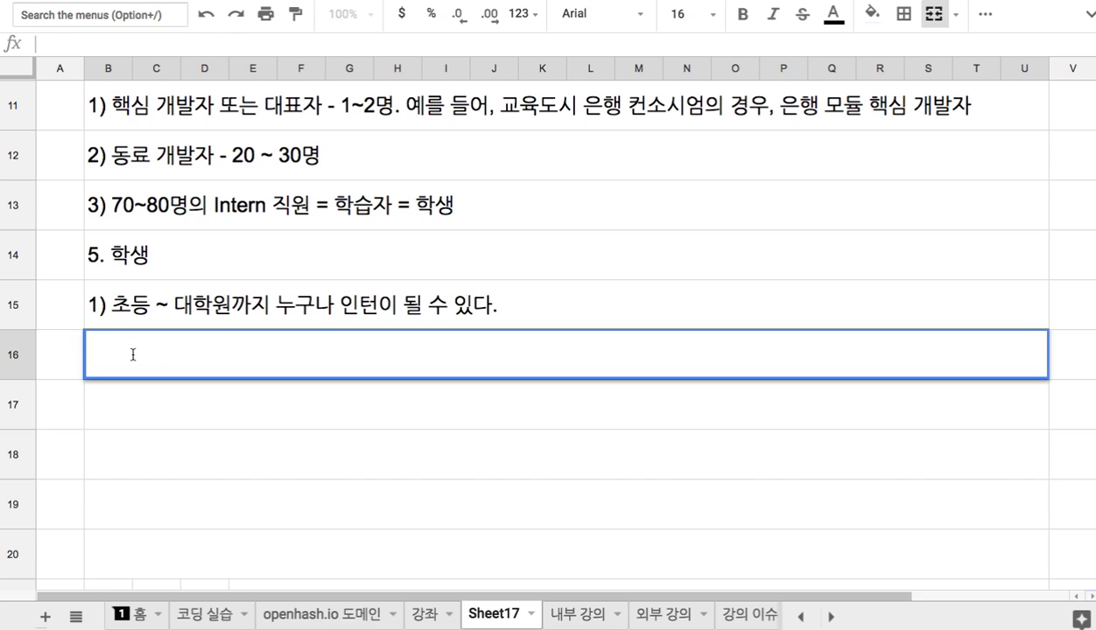
text(2) 촌)
key(BackSpace)
key(BackSpace)
key(BackSpace)
key(BackSpace)
text(6. 초등학생이 은행이나, )
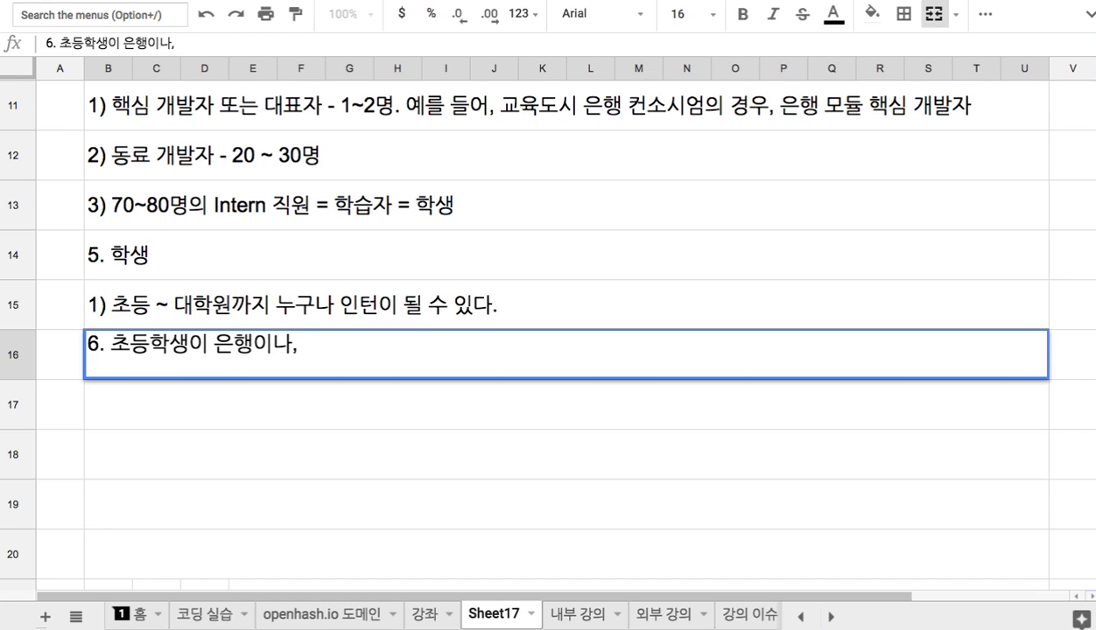
text(ㅅ)
key(BackSpace)
text(법원)
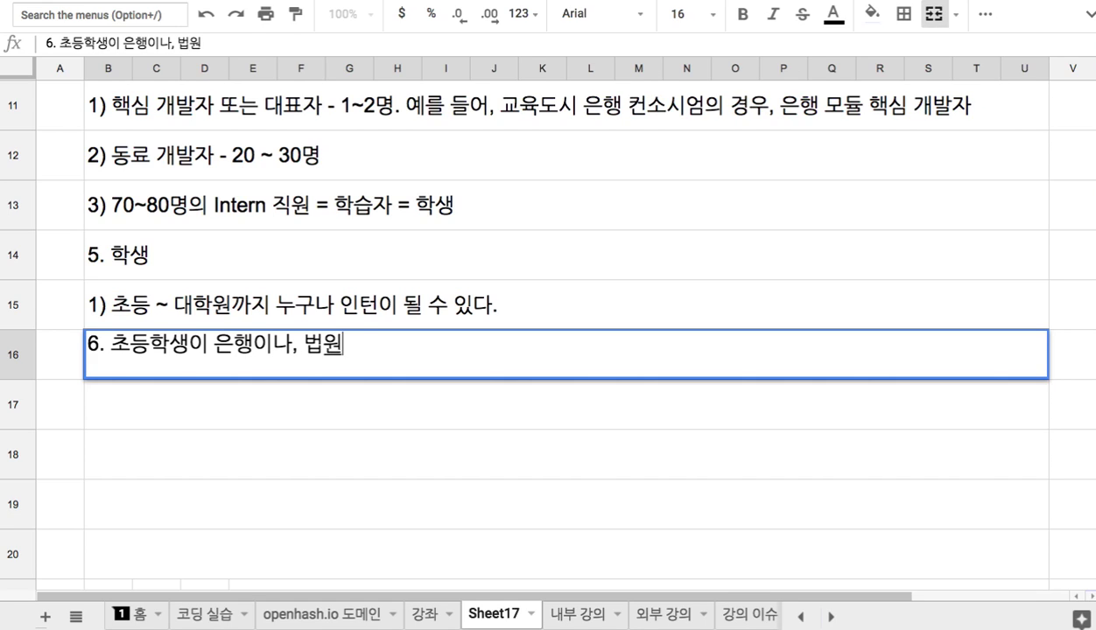
text(의 이ㄴ턴?)
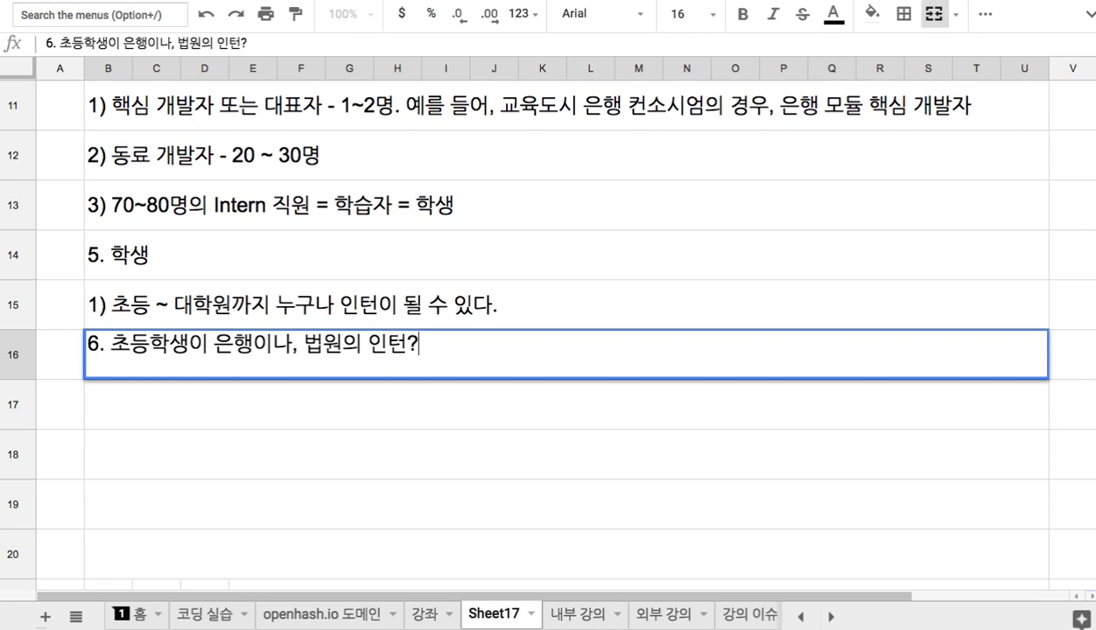
key(Return)
Enter the first item under heading 6, "1) 각각의 연령, 능력, 적성에 맞는 컨소시엄에 참여", in row 17.
text(1))
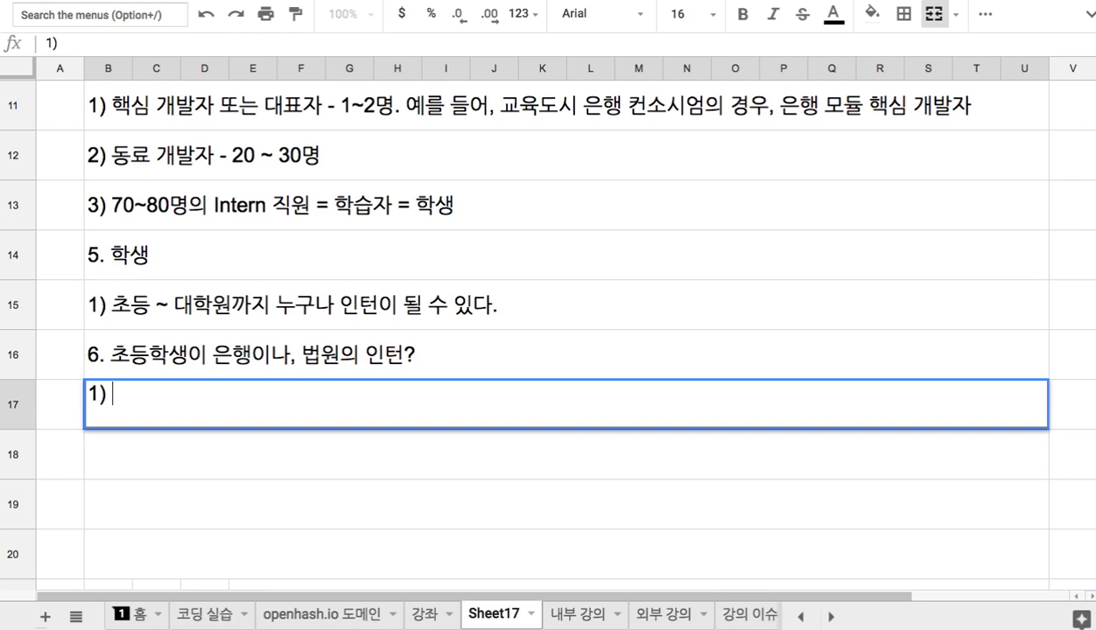
text(각각의 )
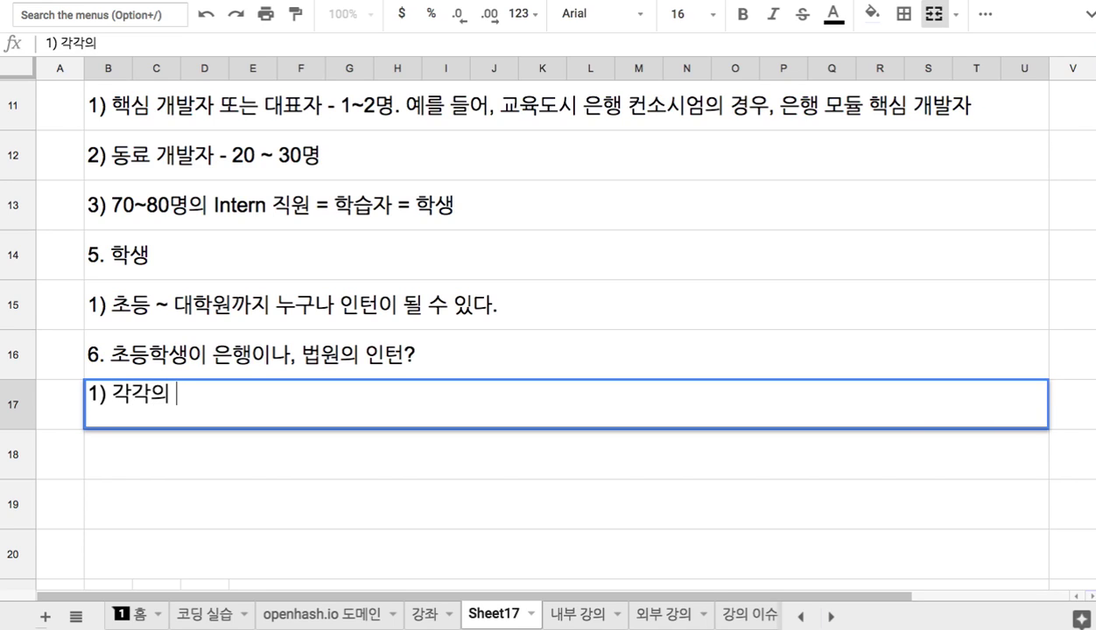
text(연령, 능여)
text(력, 취)
key(BackSpace)
key(BackSpace)
key(BackSpace)
text(적성에 맞는 )
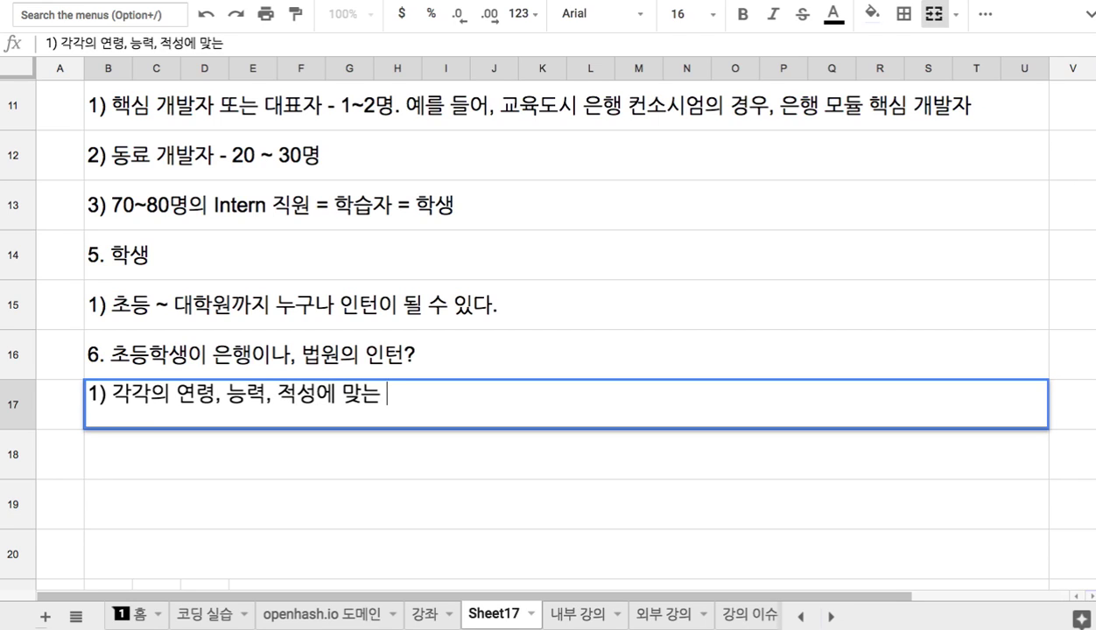
text(컨소시엄ㅇ)
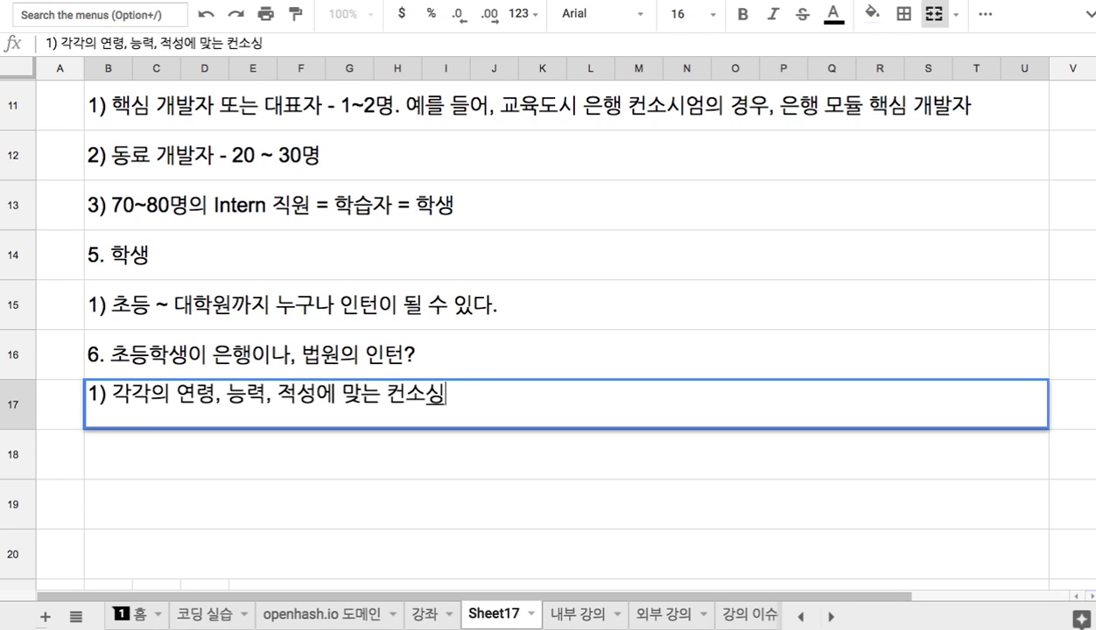
text(ㅔ )
text(참여)
key(Return)
Enter the second item "2) 성장에 따라 참여 컨소시엄을 계속 바꿀 수 있다." in row 18.
text(2) 성장ㅎ)
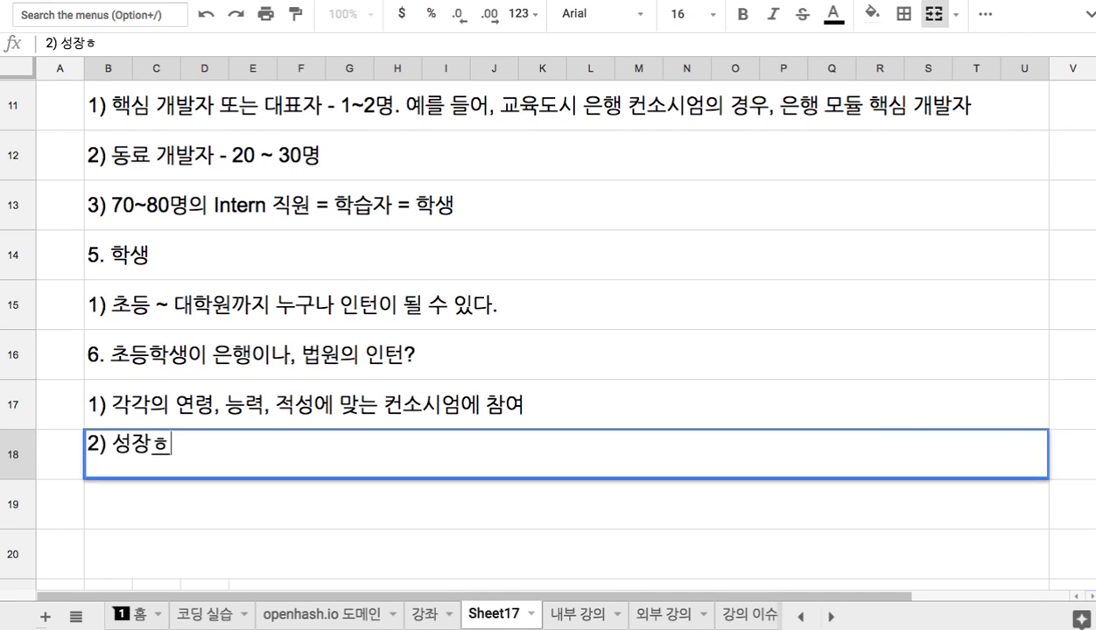
key(BackSpace)
text(에 따라 컨)
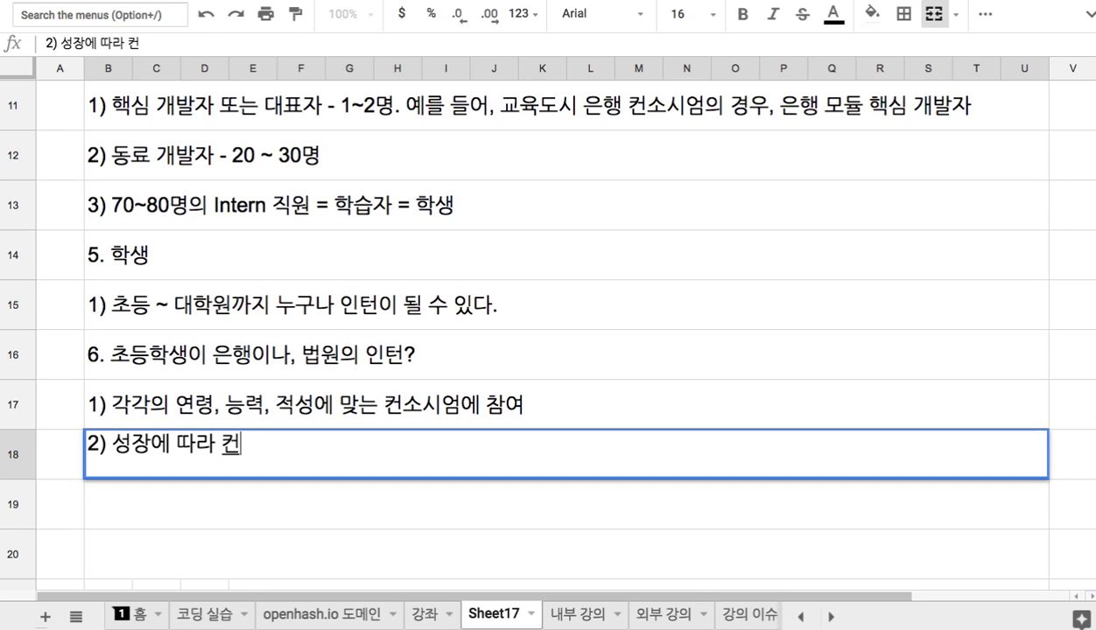
text(소시엄을 )
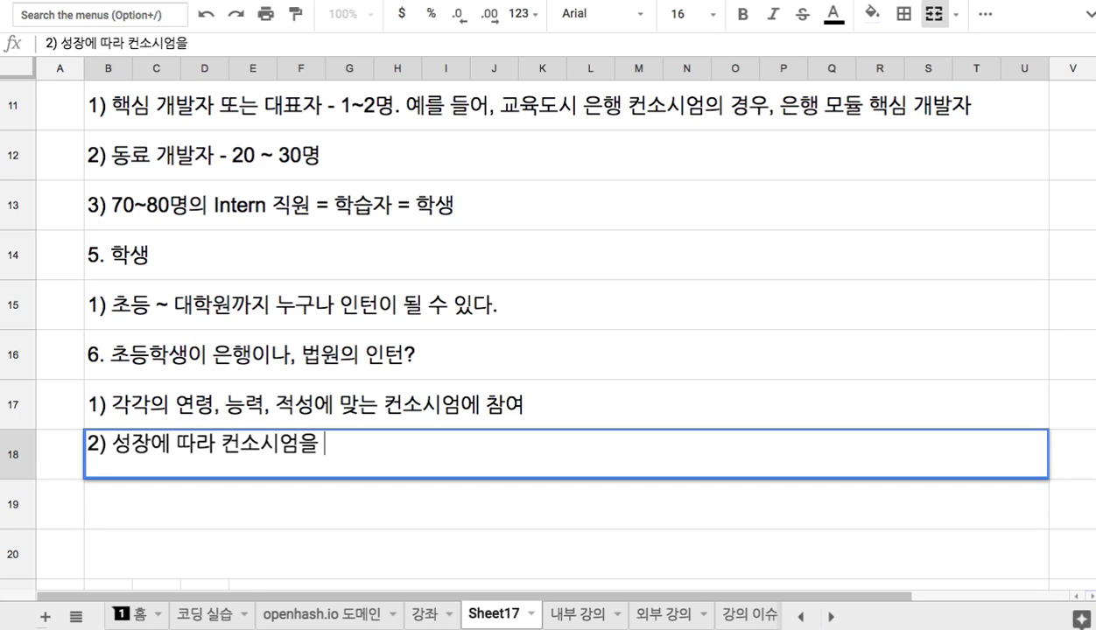
text(겠속 바)
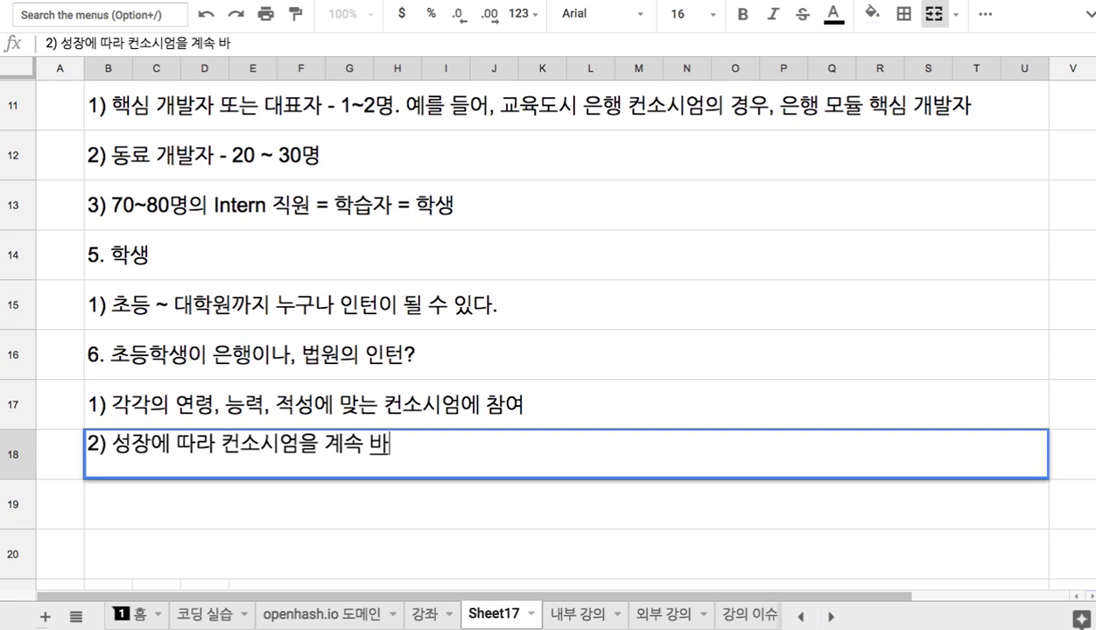
text(꿀 수 이ㅆ다.)
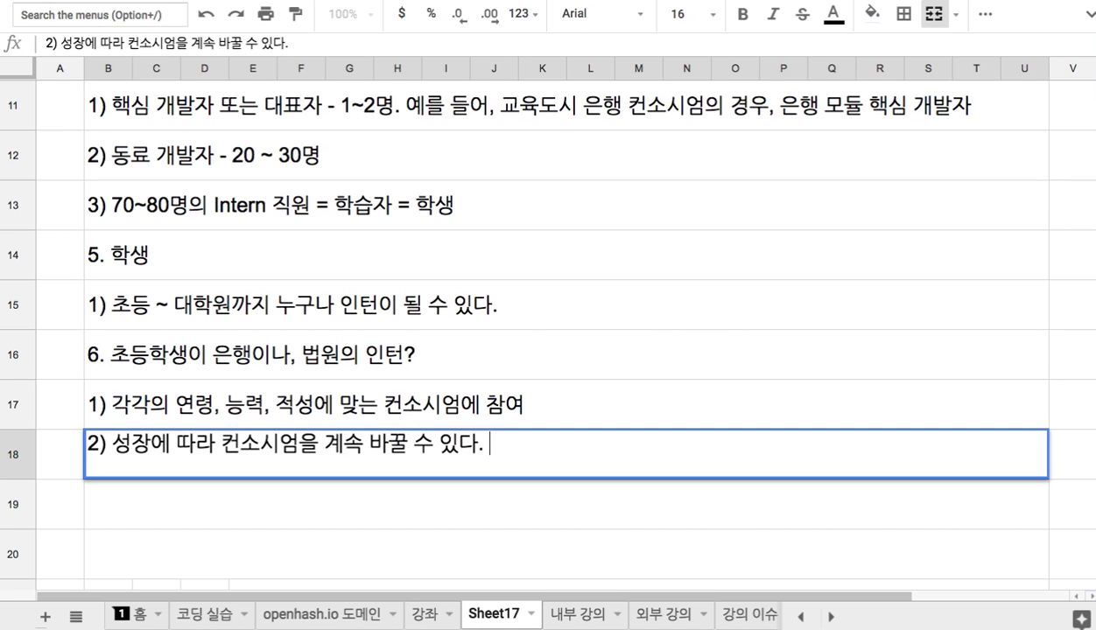
click(216, 441)
text(참여)
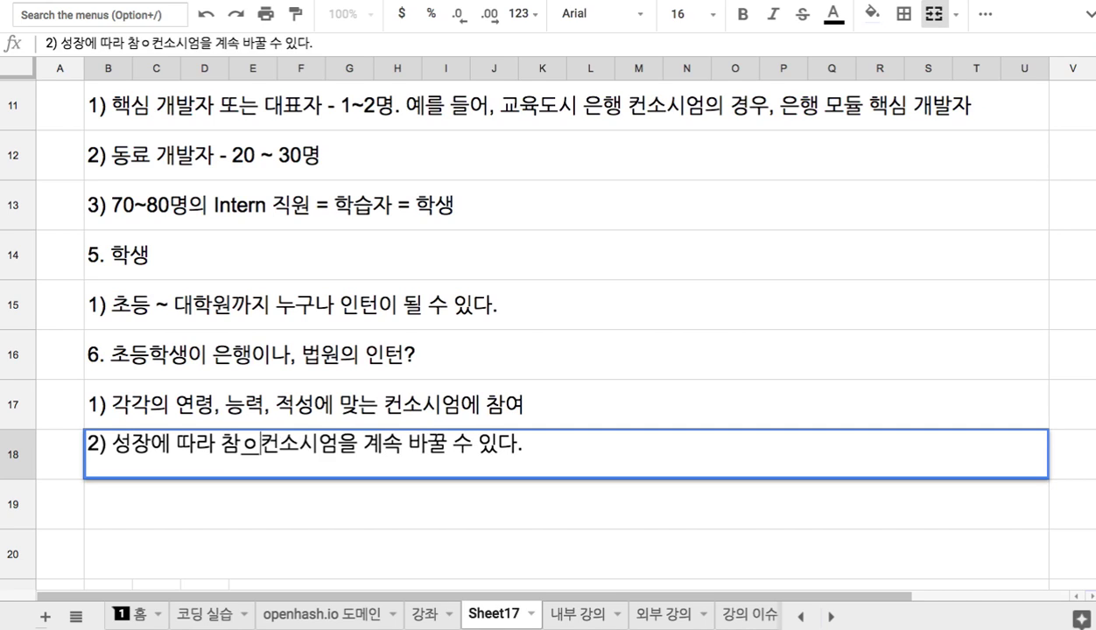
click(259, 506)
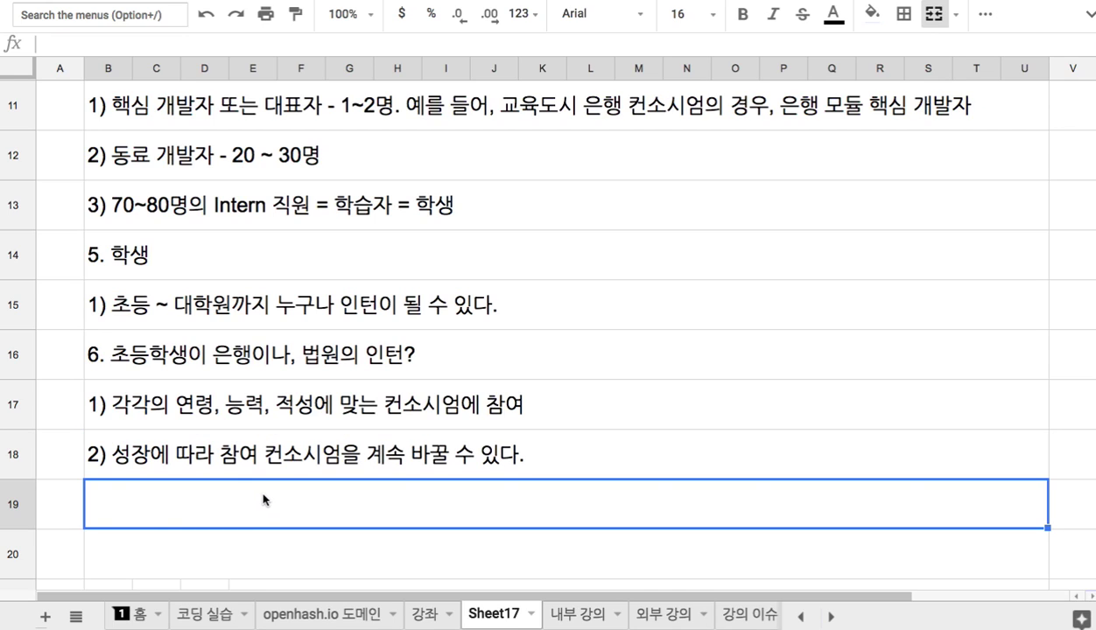
Enter the heading "7. 예를 들어, 초등학생" followed by the sample student's name in row 19.
text(7/)
key(BackSpace)
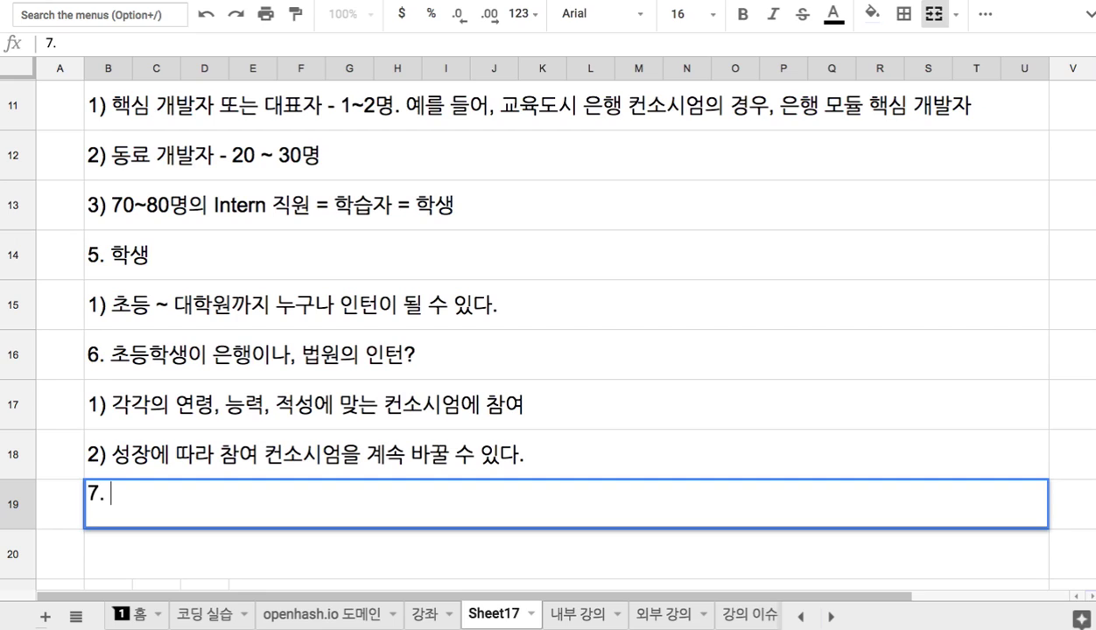
text(. ㅇㅖ를 들어, 초드ㅇ학생 홍ㄱㅣㄹ동)
key(Return)
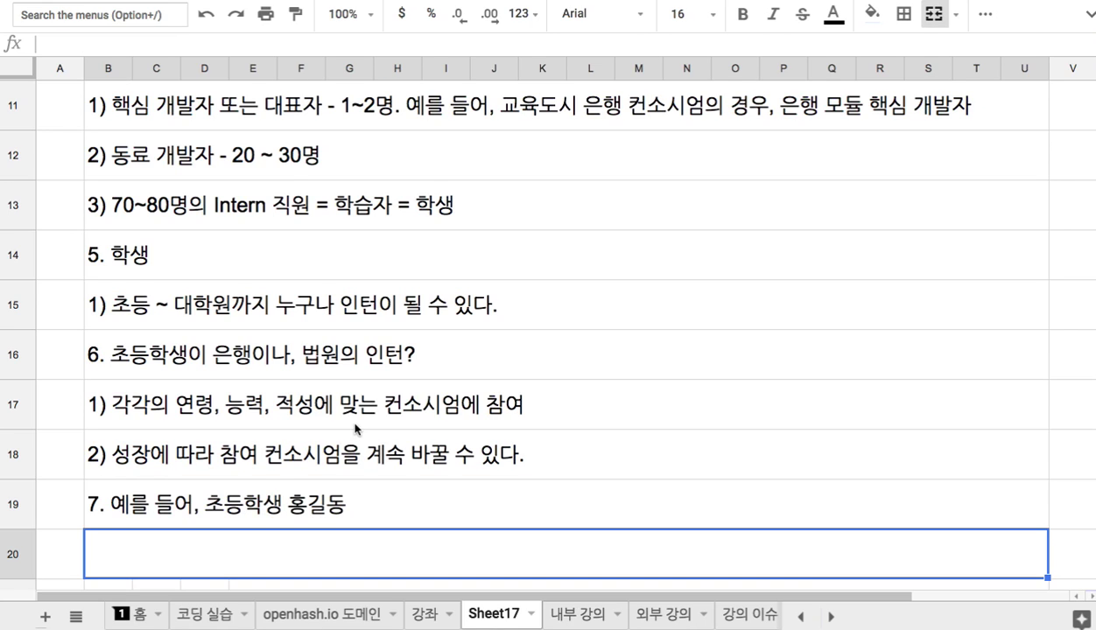
Extend the merged B:U format of empty row 20 down through row 25 and select row 20.
scroll(350, 420, down, 3)
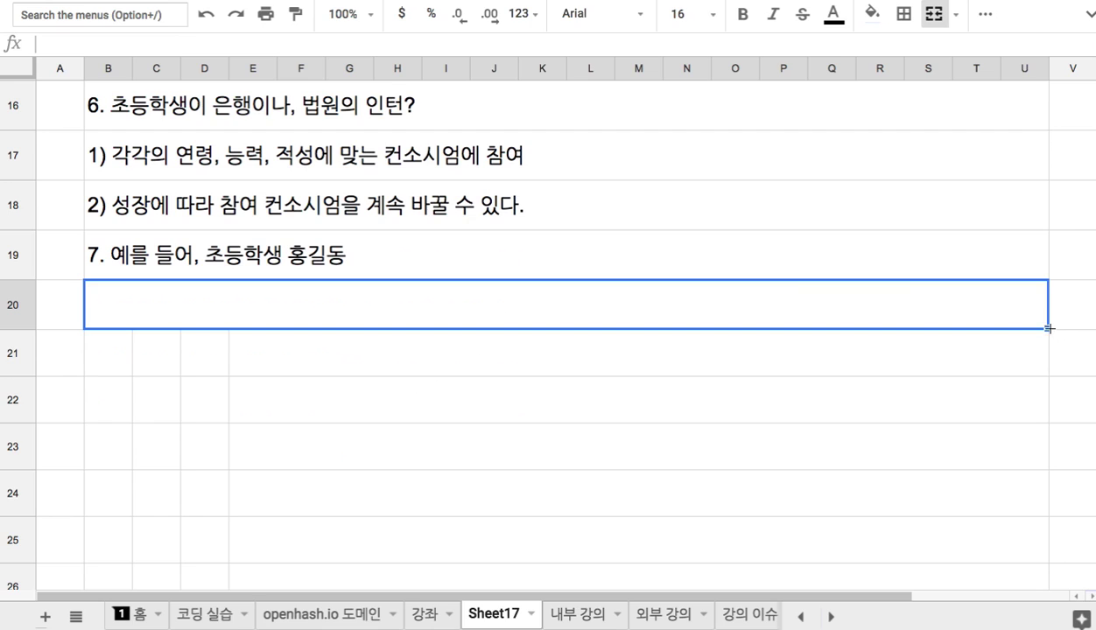
shift+click(1031, 543)
click(648, 310)
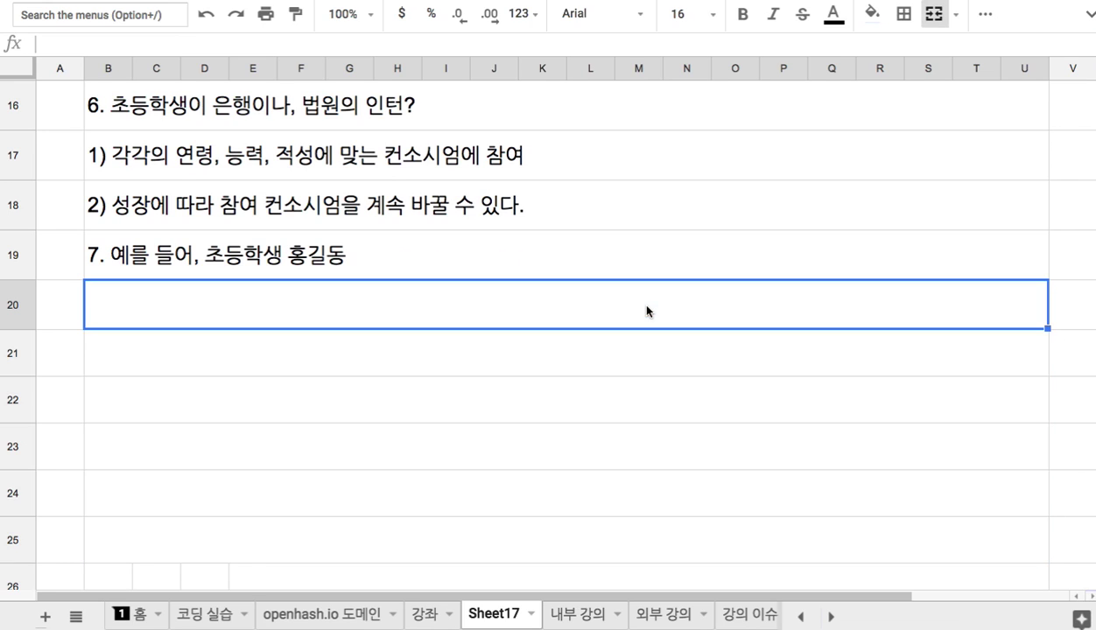
Enter the first example item "1) 초등학교 => 수제화 컨소시엄" in row 20.
text(1) ㅊ초등하교)
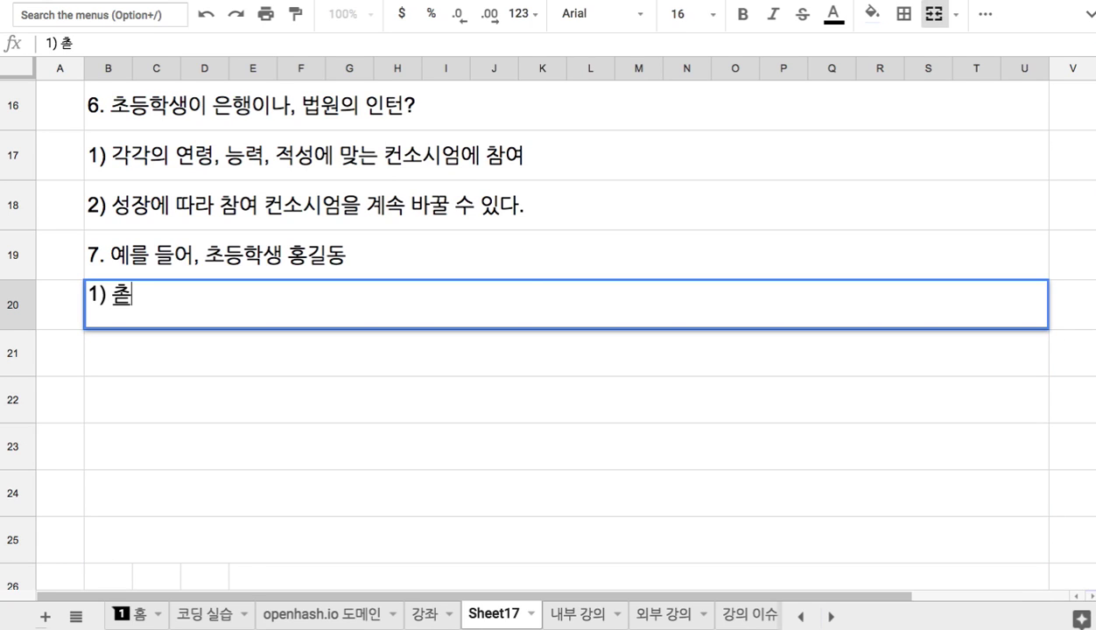
key(BackSpace)
key(BackSpace)
key(BackSpace)
text(학교 =)
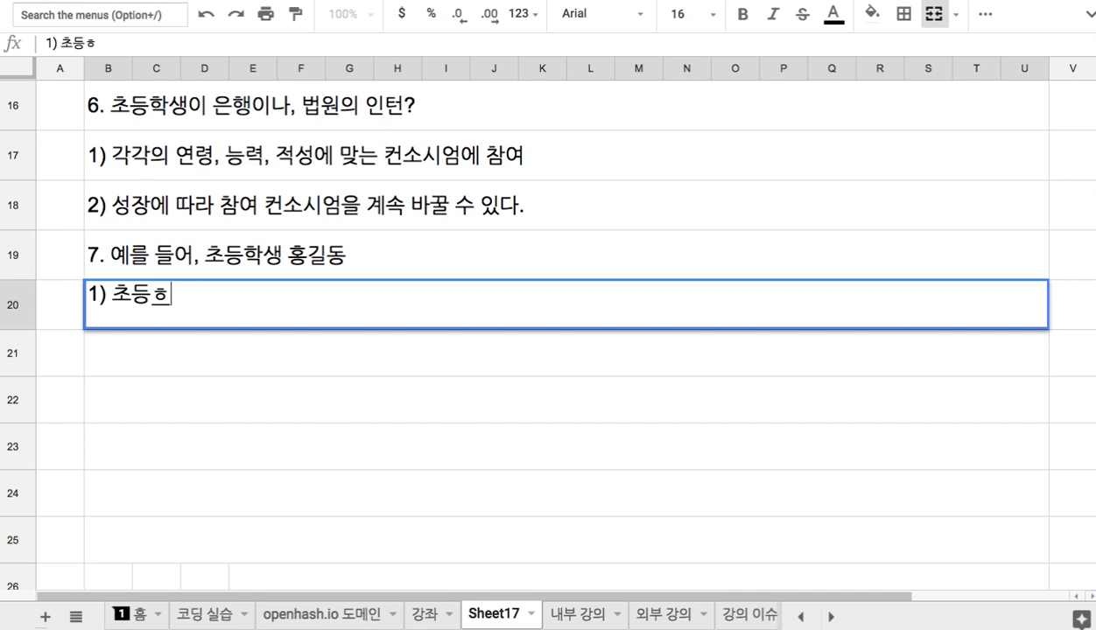
text(> 수제화 컨소)
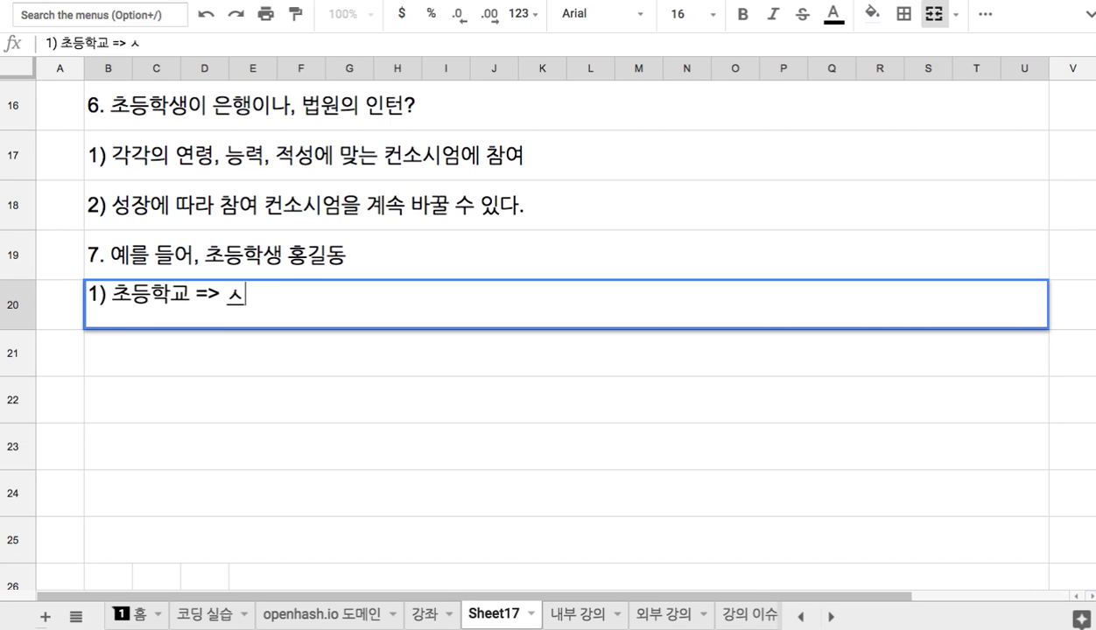
text(시엄)
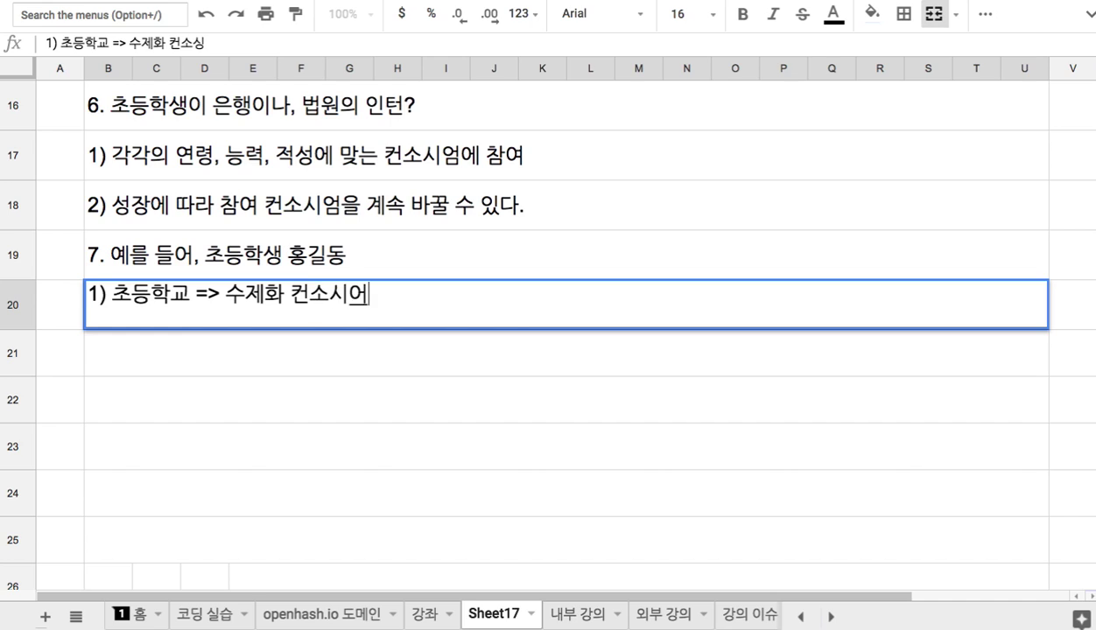
key(Return)
Write the second example item "2) 중학교 나이 => 비행기 컨소시엄" in row 21.
text(2) 주)
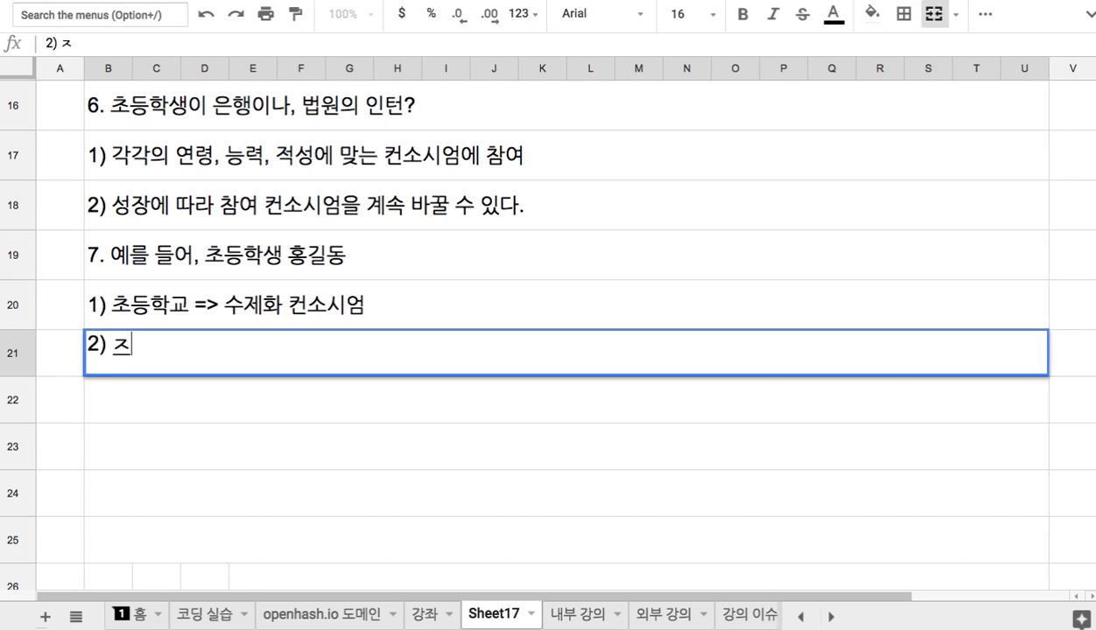
key(BackSpace)
key(BackSpace)
text(중학교 ㄴ)
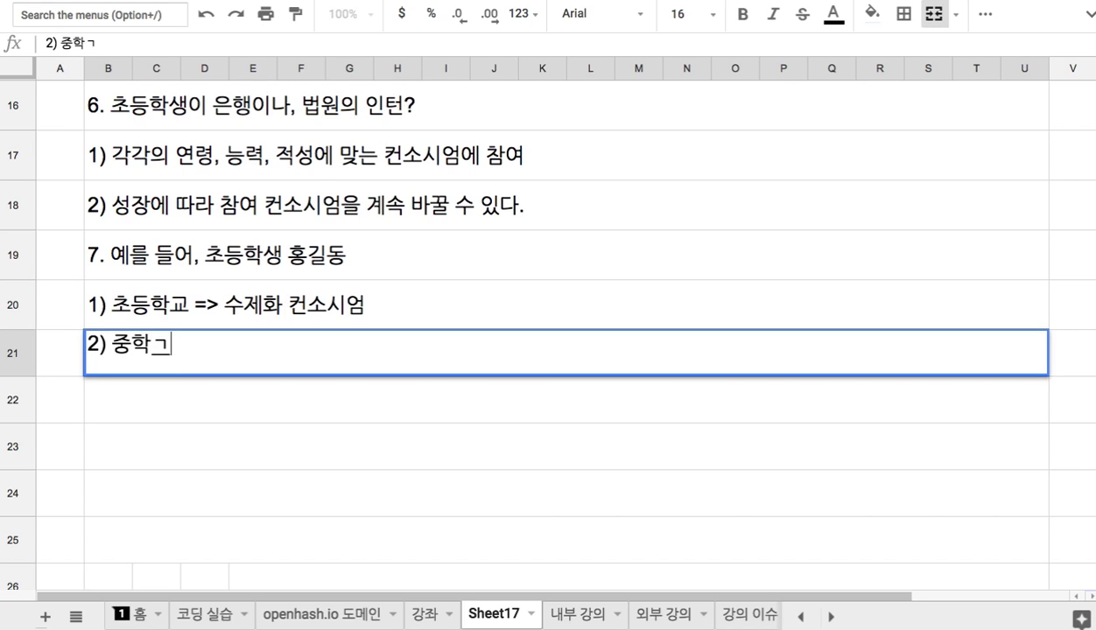
text(ㅏ이)
text( => )
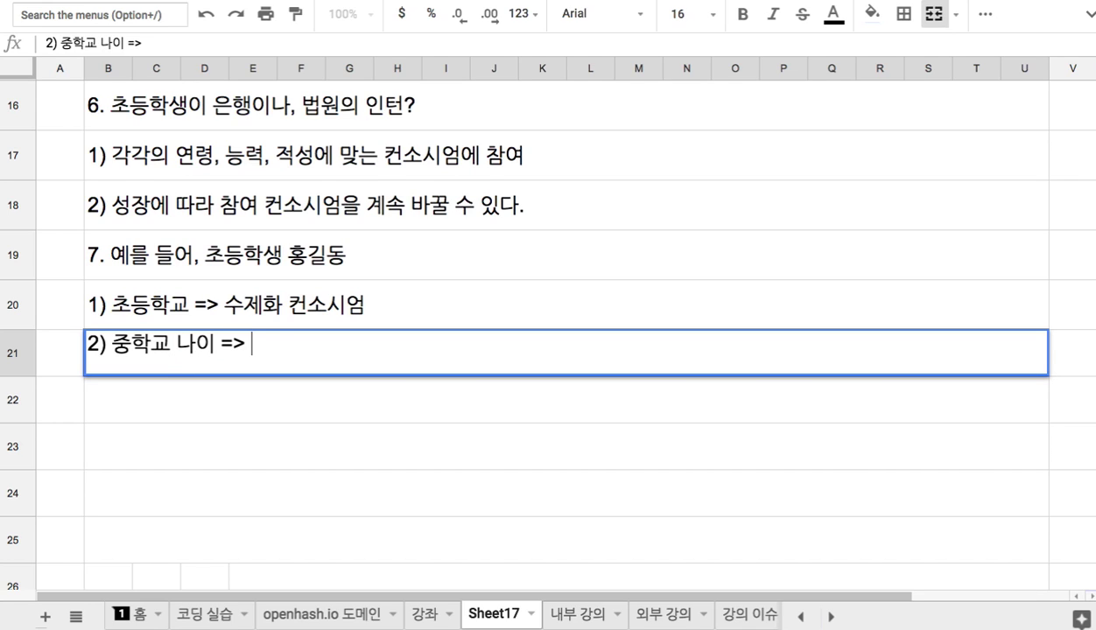
text(자동차)
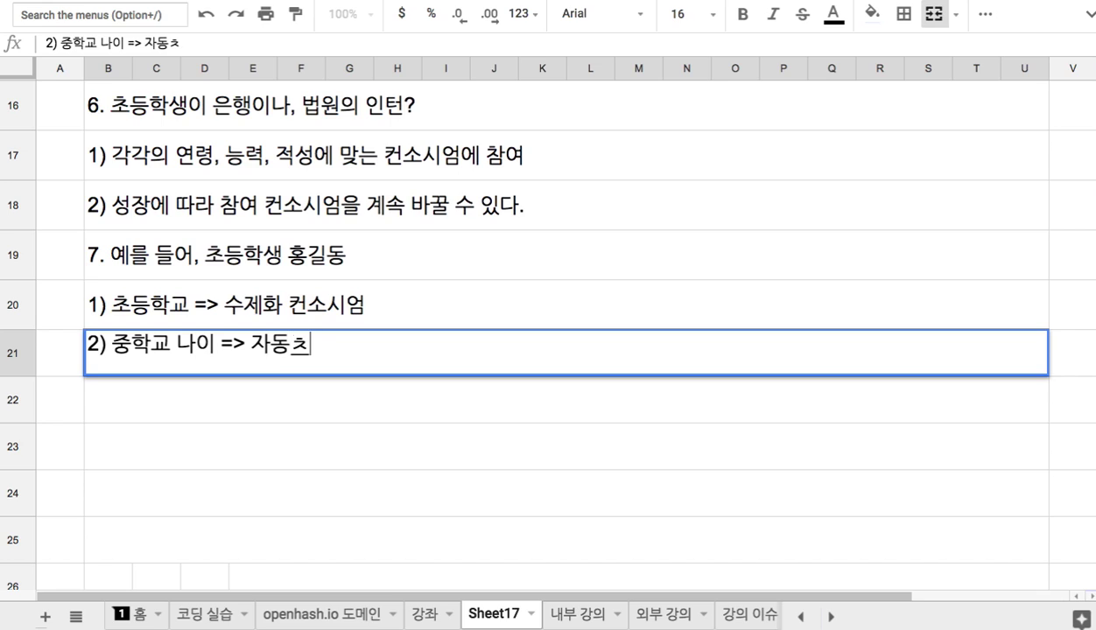
key(BackSpace)
key(BackSpace)
key(BackSpace)
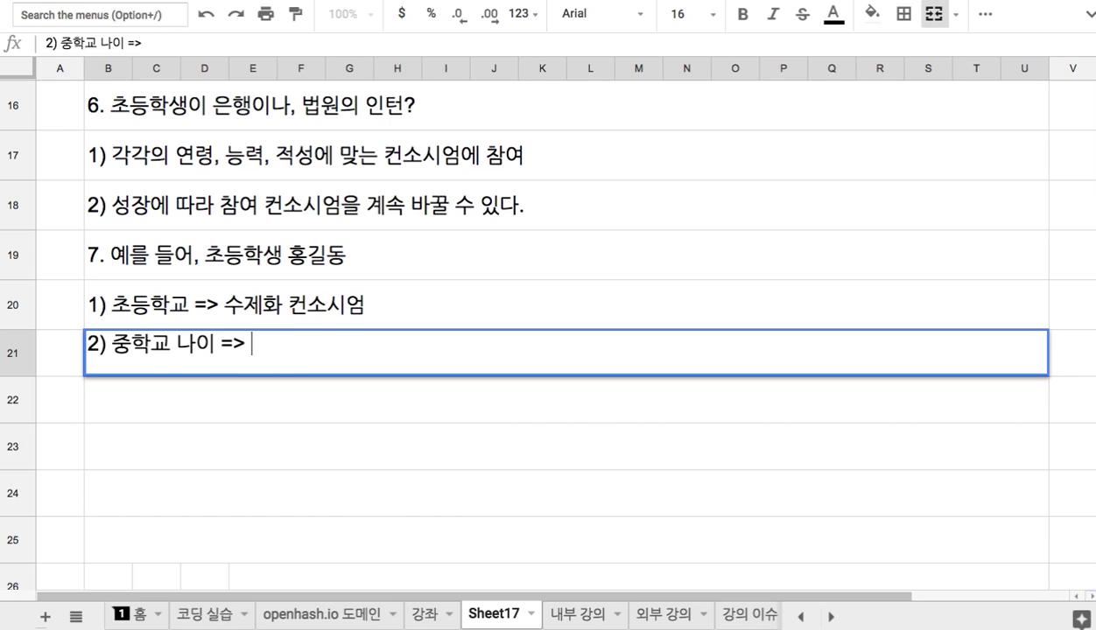
text(비)
text(행기 컨ㅅ)
text(ㅗ시엄)
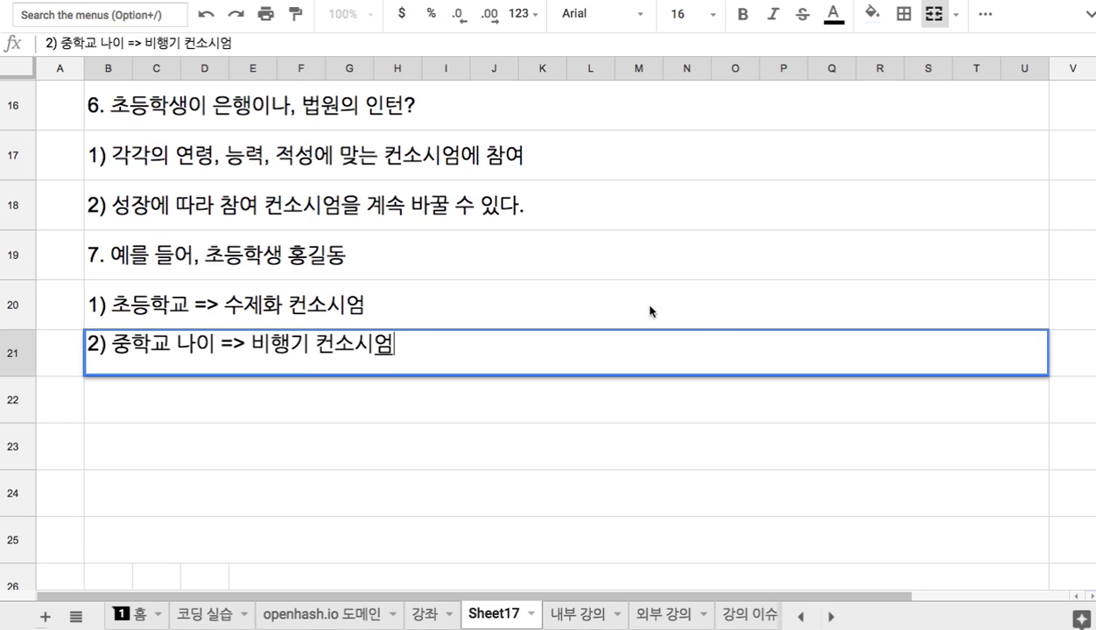
Reword the consortium in the row 21 item to "자율 비행 컨소시엄".
click(248, 345)
text(자유ㄹ)
drag(336, 344, 348, 346)
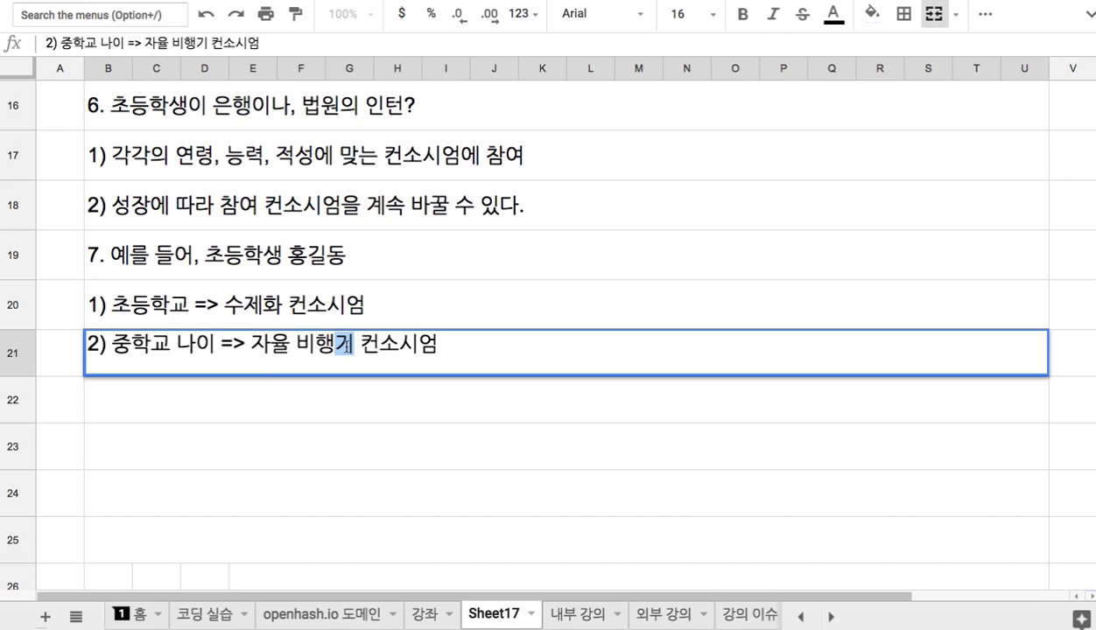
key(BackSpace)
key(Return)
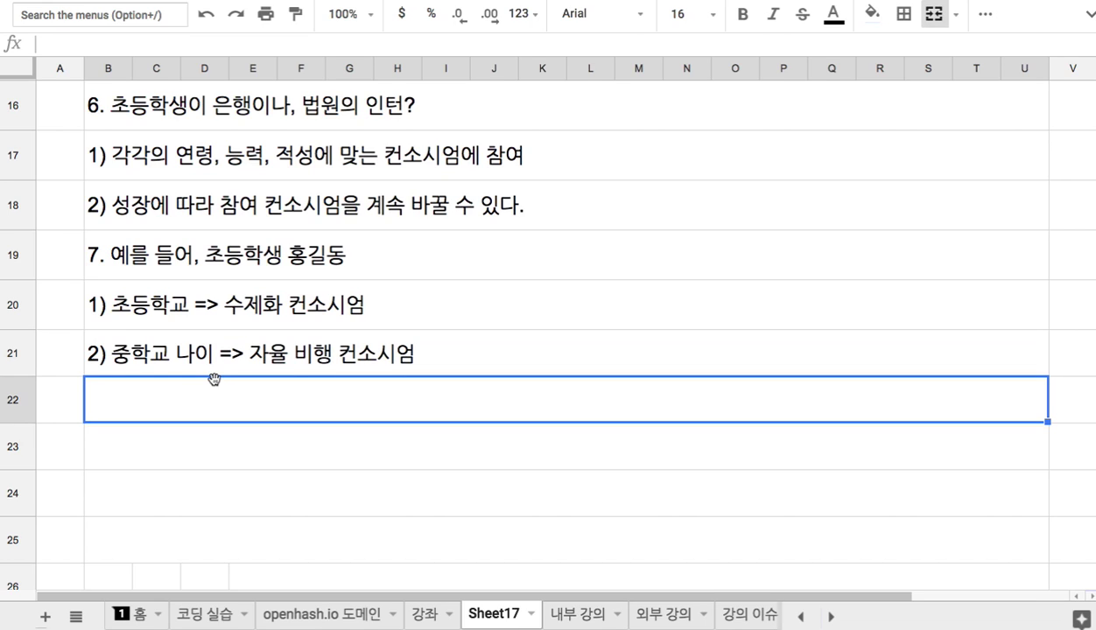
Write the third example item "3) 대학생 나이 => 의사 컨소시엄" in row 22.
text(3)
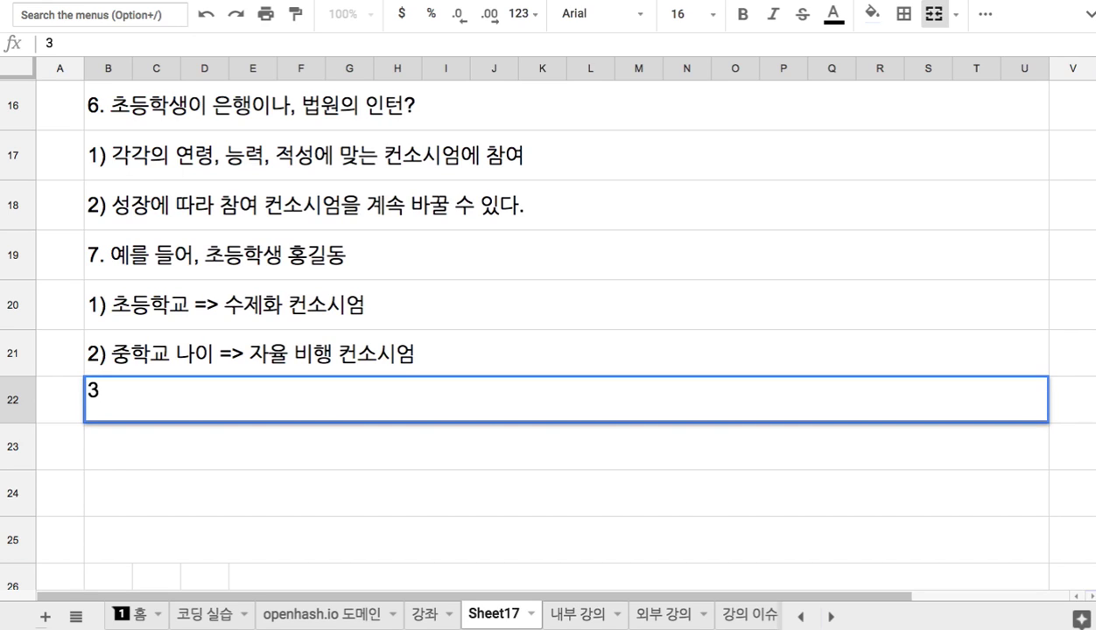
text() 대학생 )
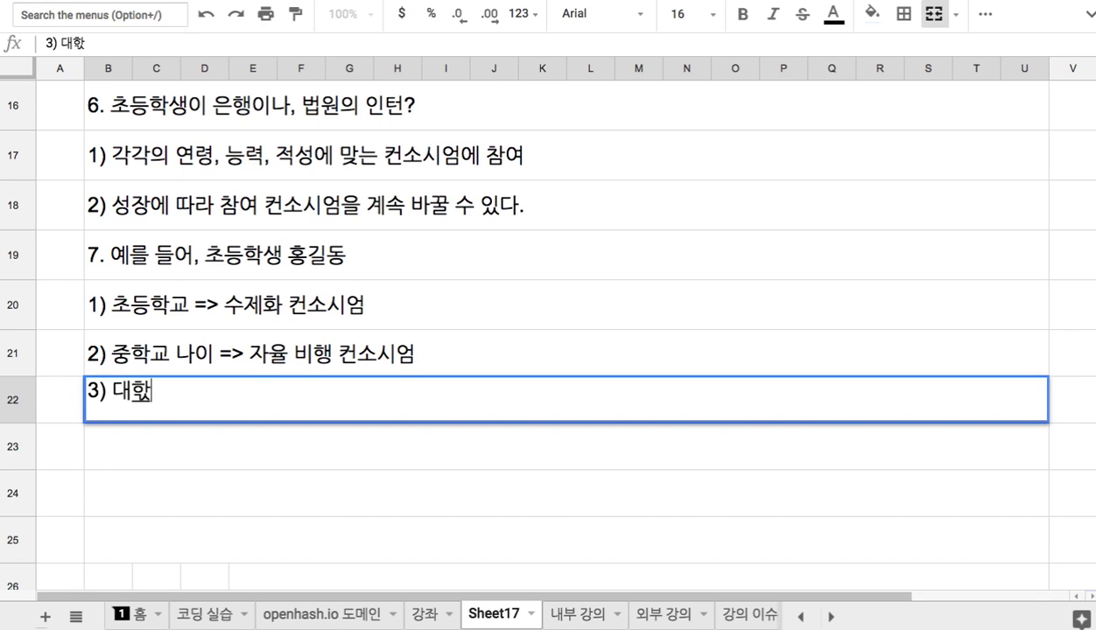
text(나이 =)
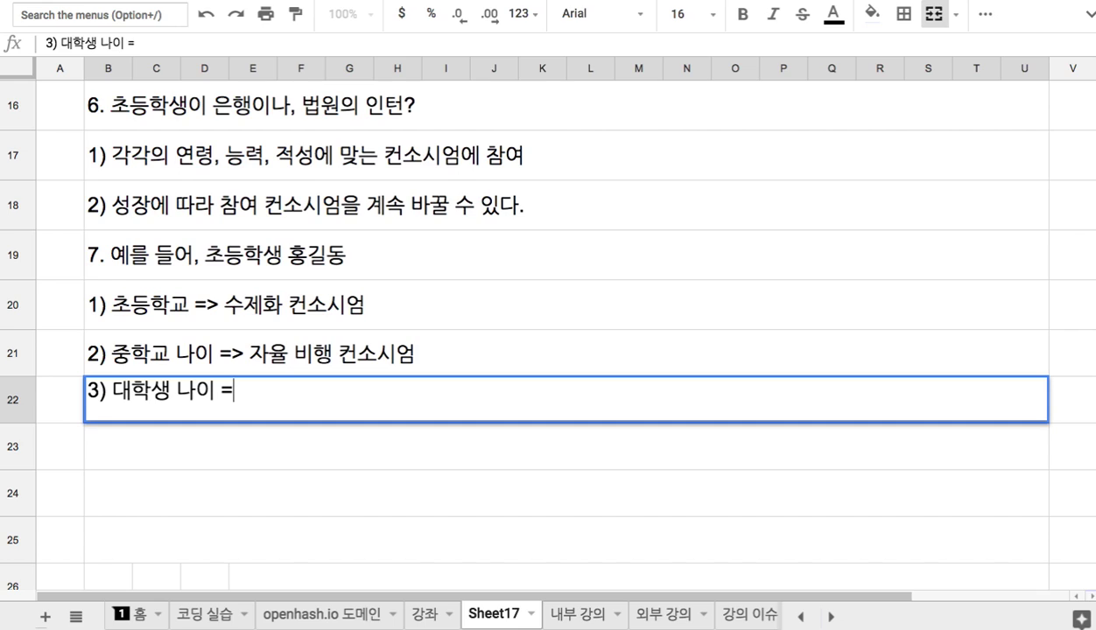
text(> 의료)
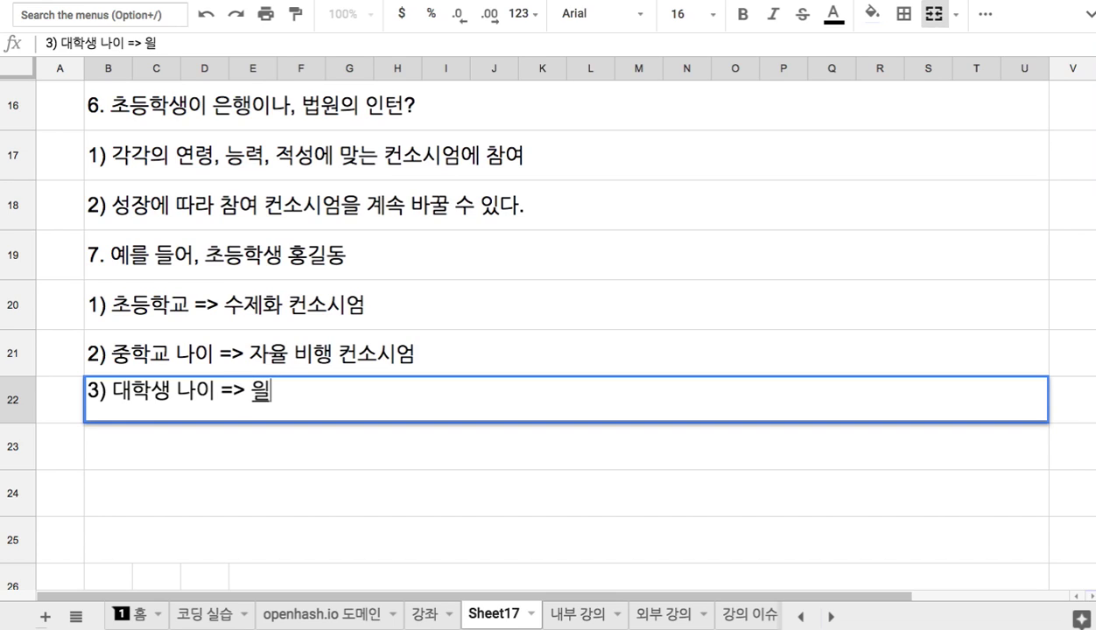
key(BackSpace)
key(BackSpace)
text(읳)
text(사)
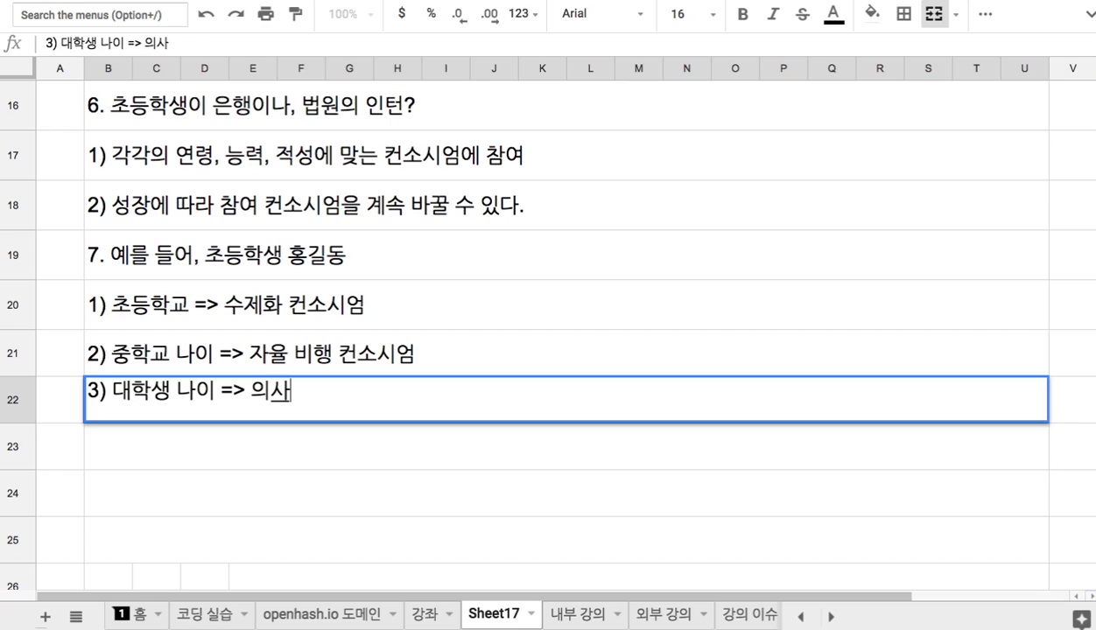
text( 컨소시넘)
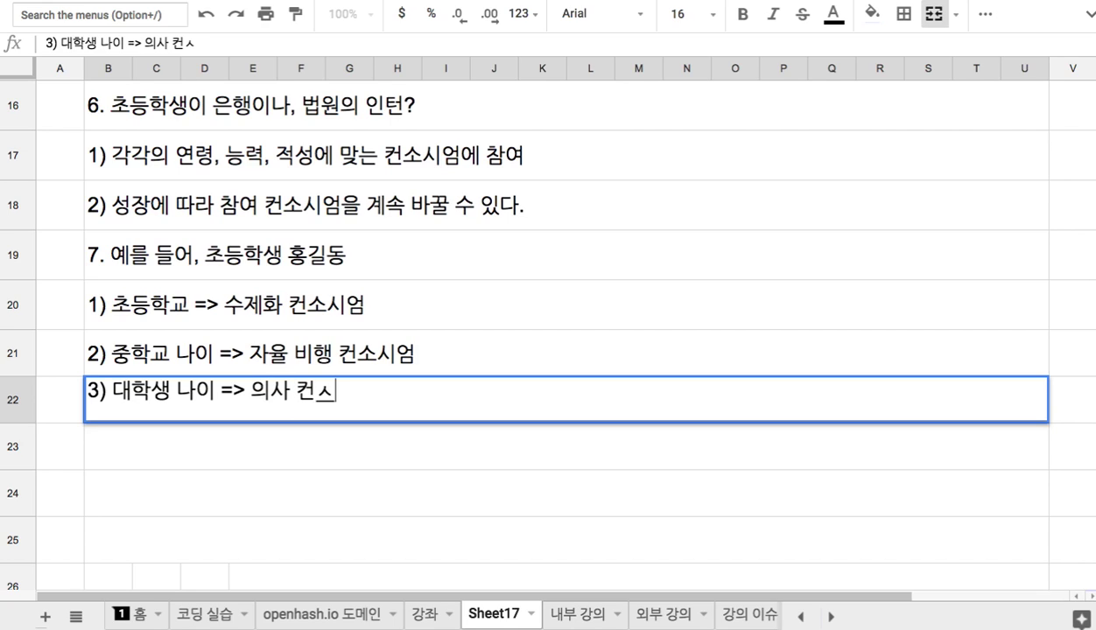
key(BackSpace)
key(BackSpace)
key(BackSpace)
text(엄)
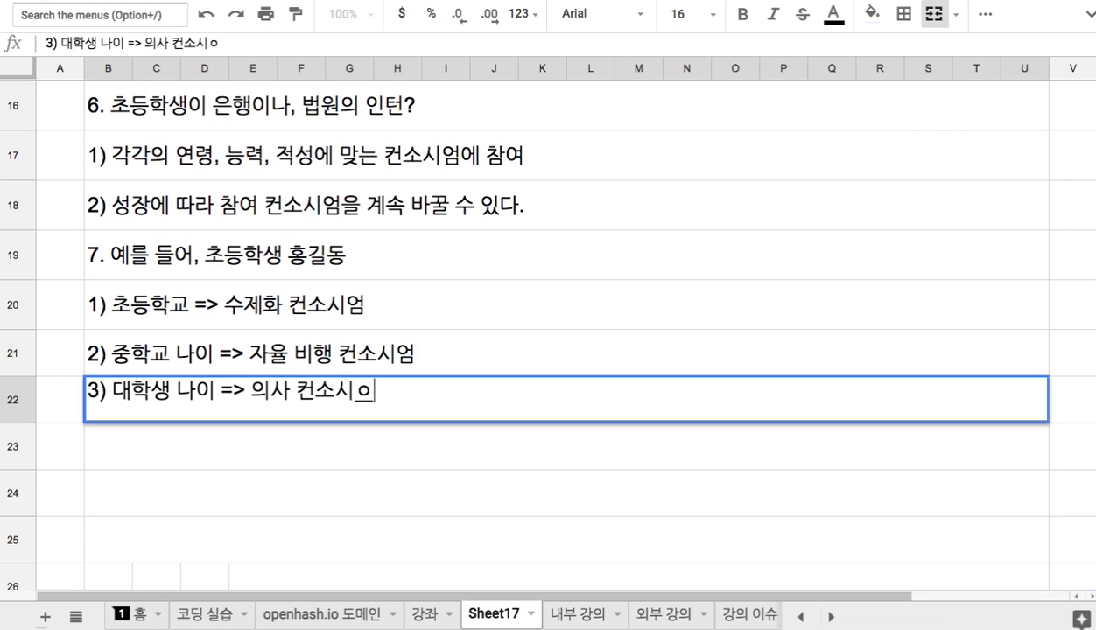
Review the example student's consortium items in rows 19 to 22, the Citizenship title and the two citizenship types in rows 4 and 5.
drag(222, 304, 255, 383)
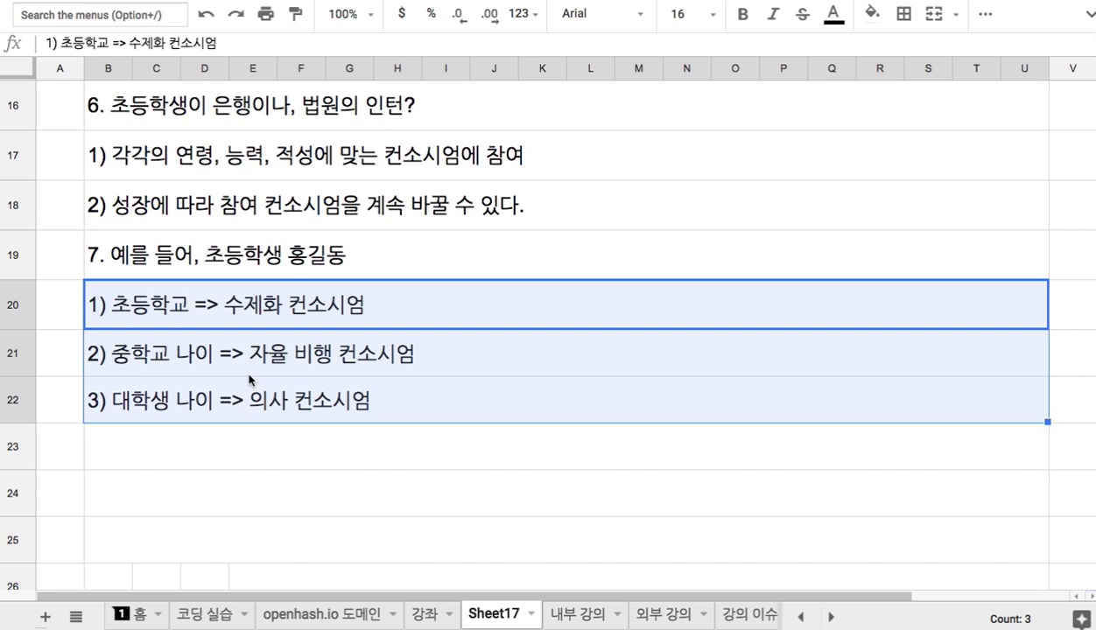
click(232, 260)
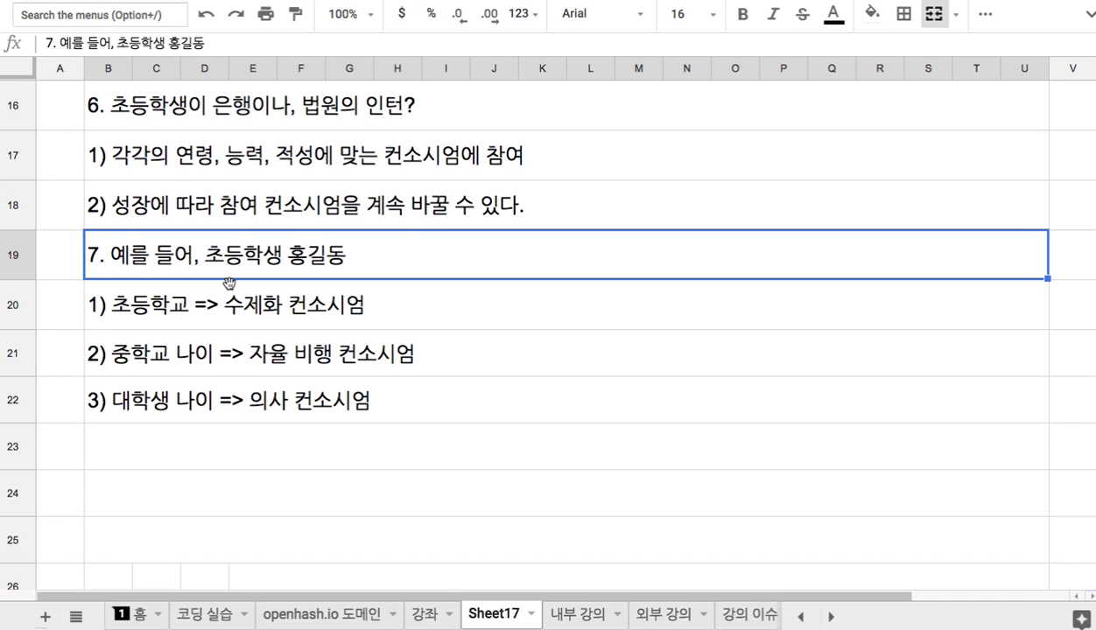
scroll(229, 283, up, 8)
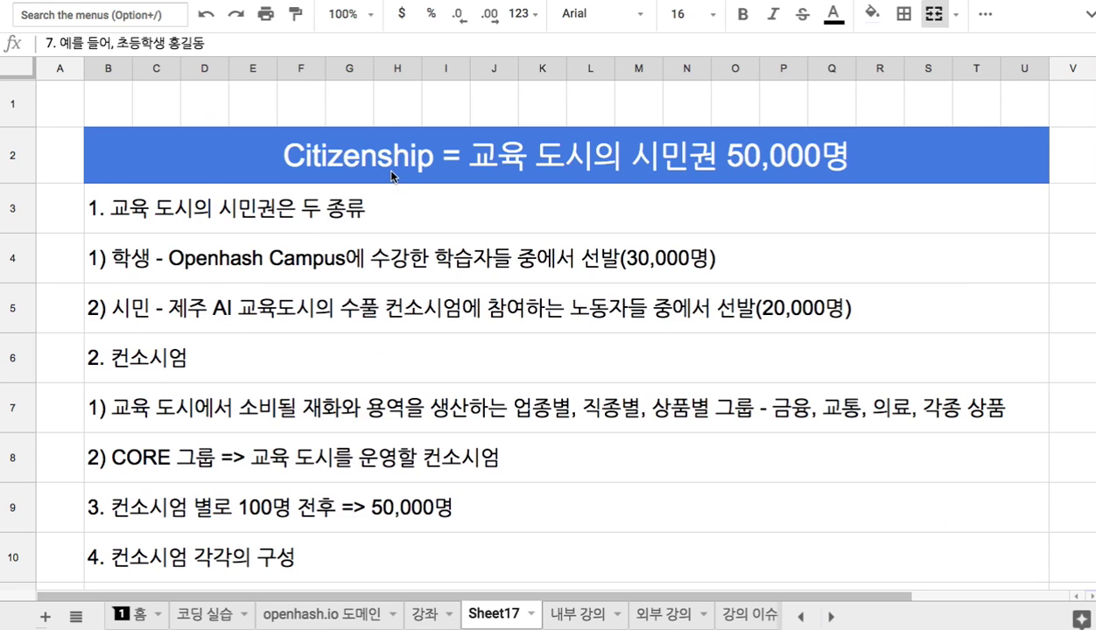
click(391, 176)
click(338, 258)
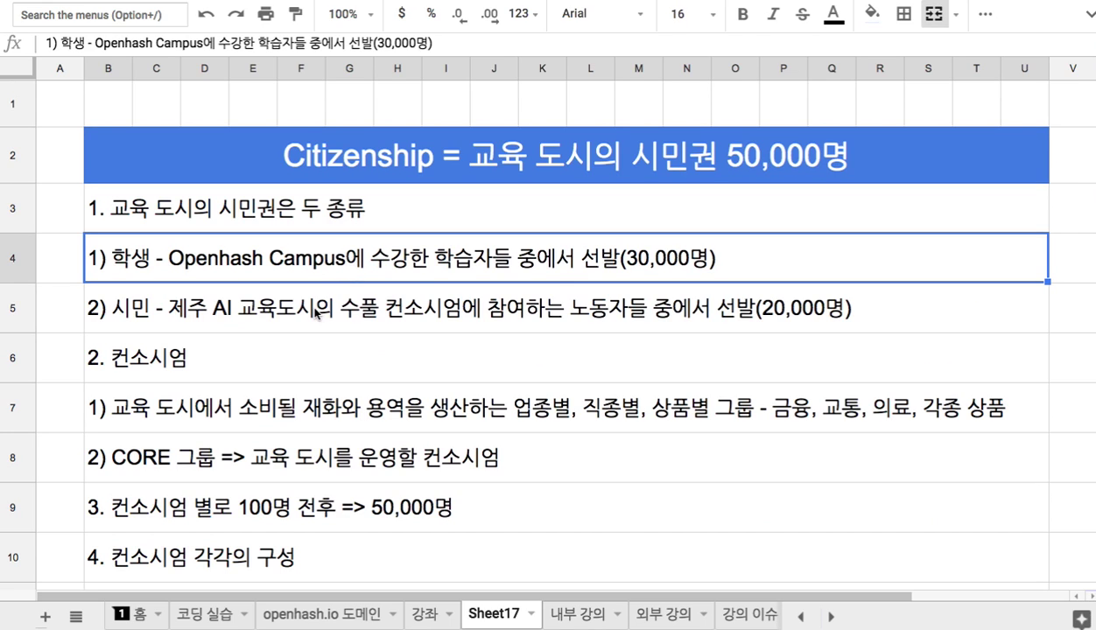
click(315, 311)
drag(292, 264, 295, 294)
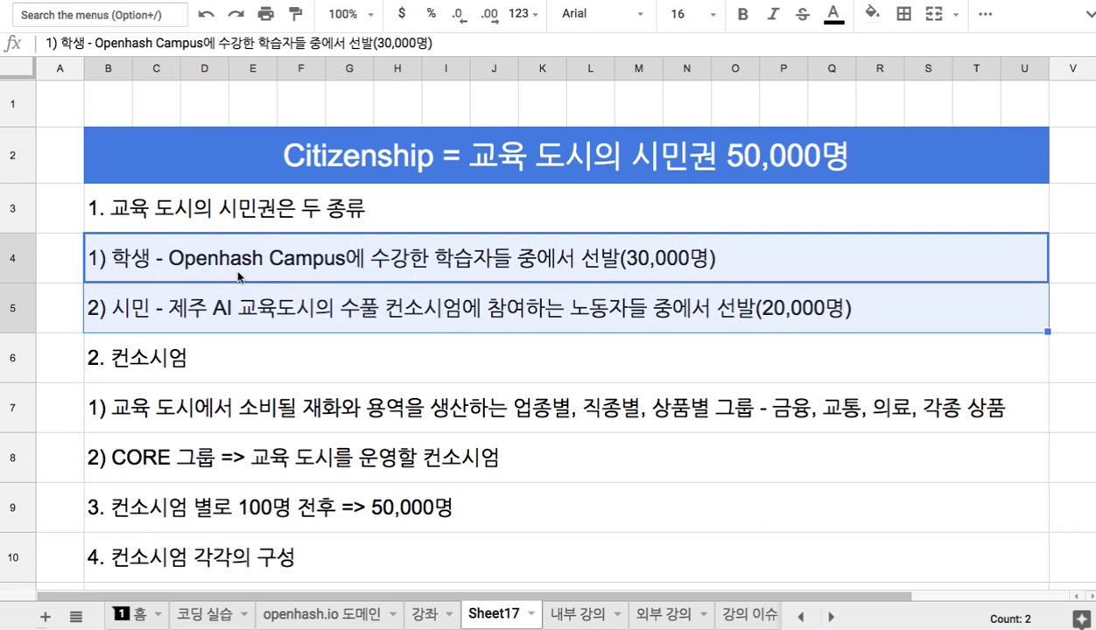
click(238, 276)
click(330, 324)
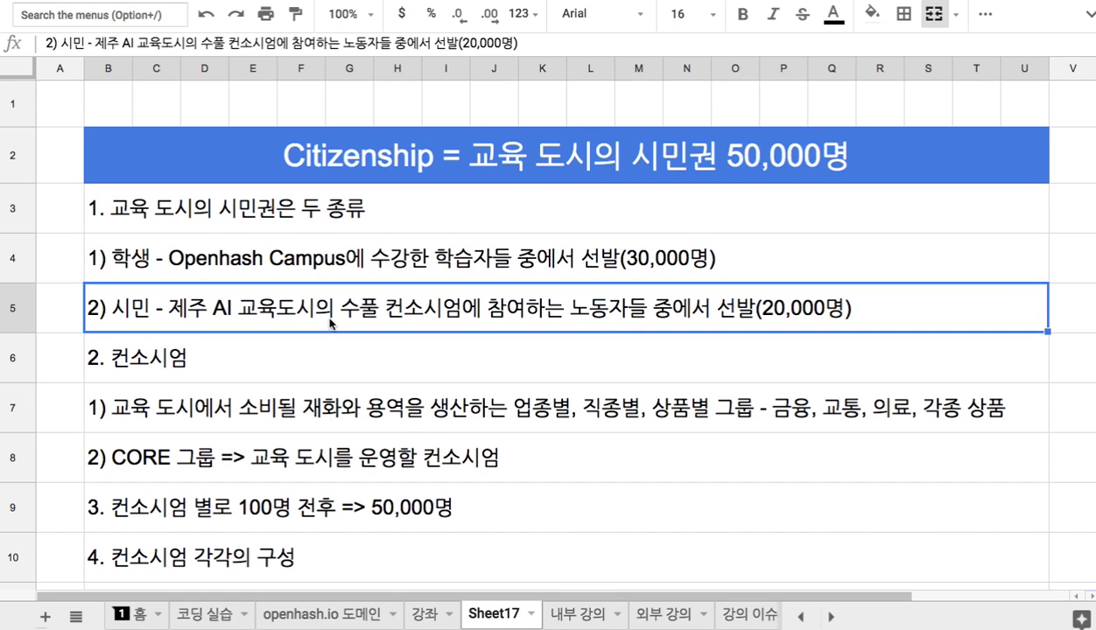
click(328, 259)
click(338, 296)
click(506, 174)
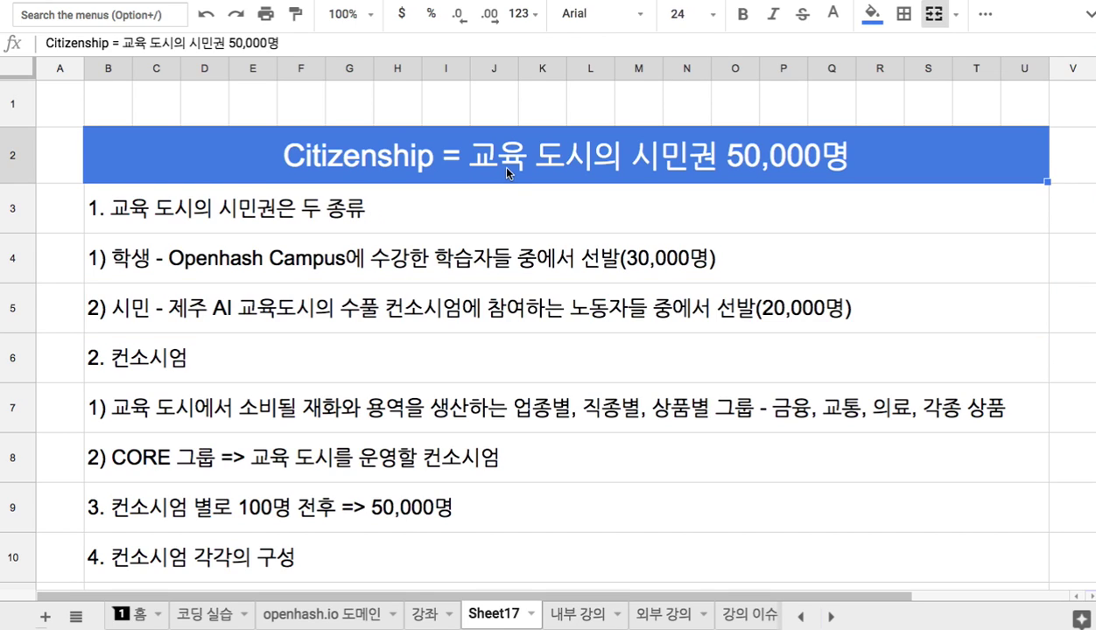